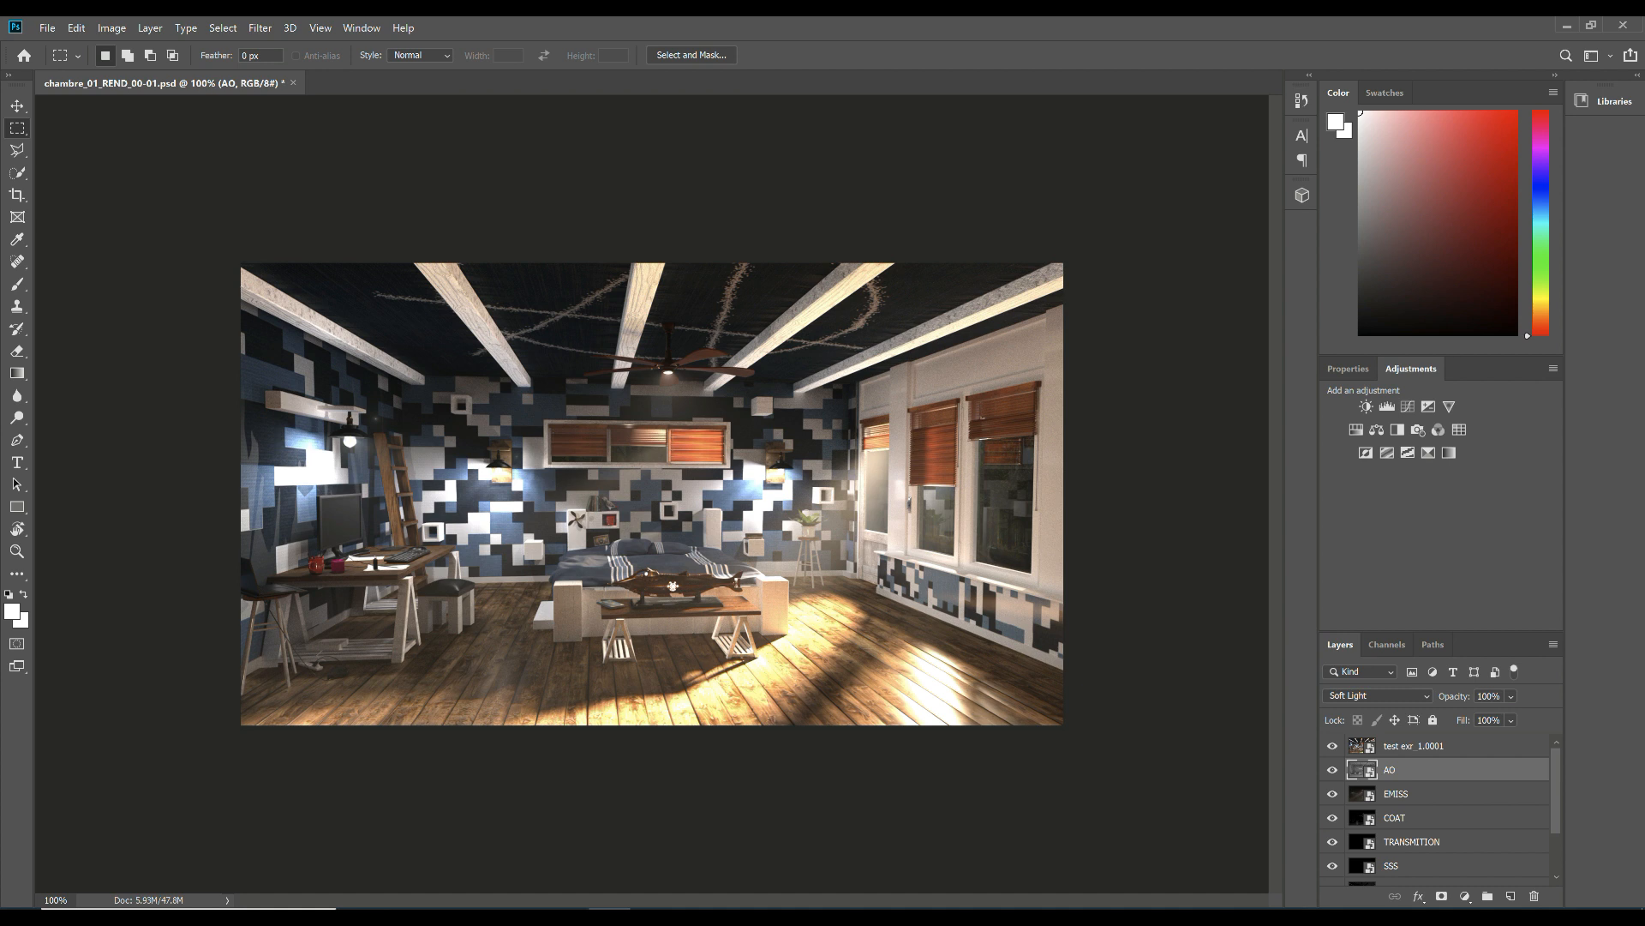
Hide every layer except AO, including the Arrière-plan background, to view the ambient occlusion pass on its own
{"action": "scroll", "coordinate": [1440, 809], "scroll_direction": "down", "scroll_amount": 3}
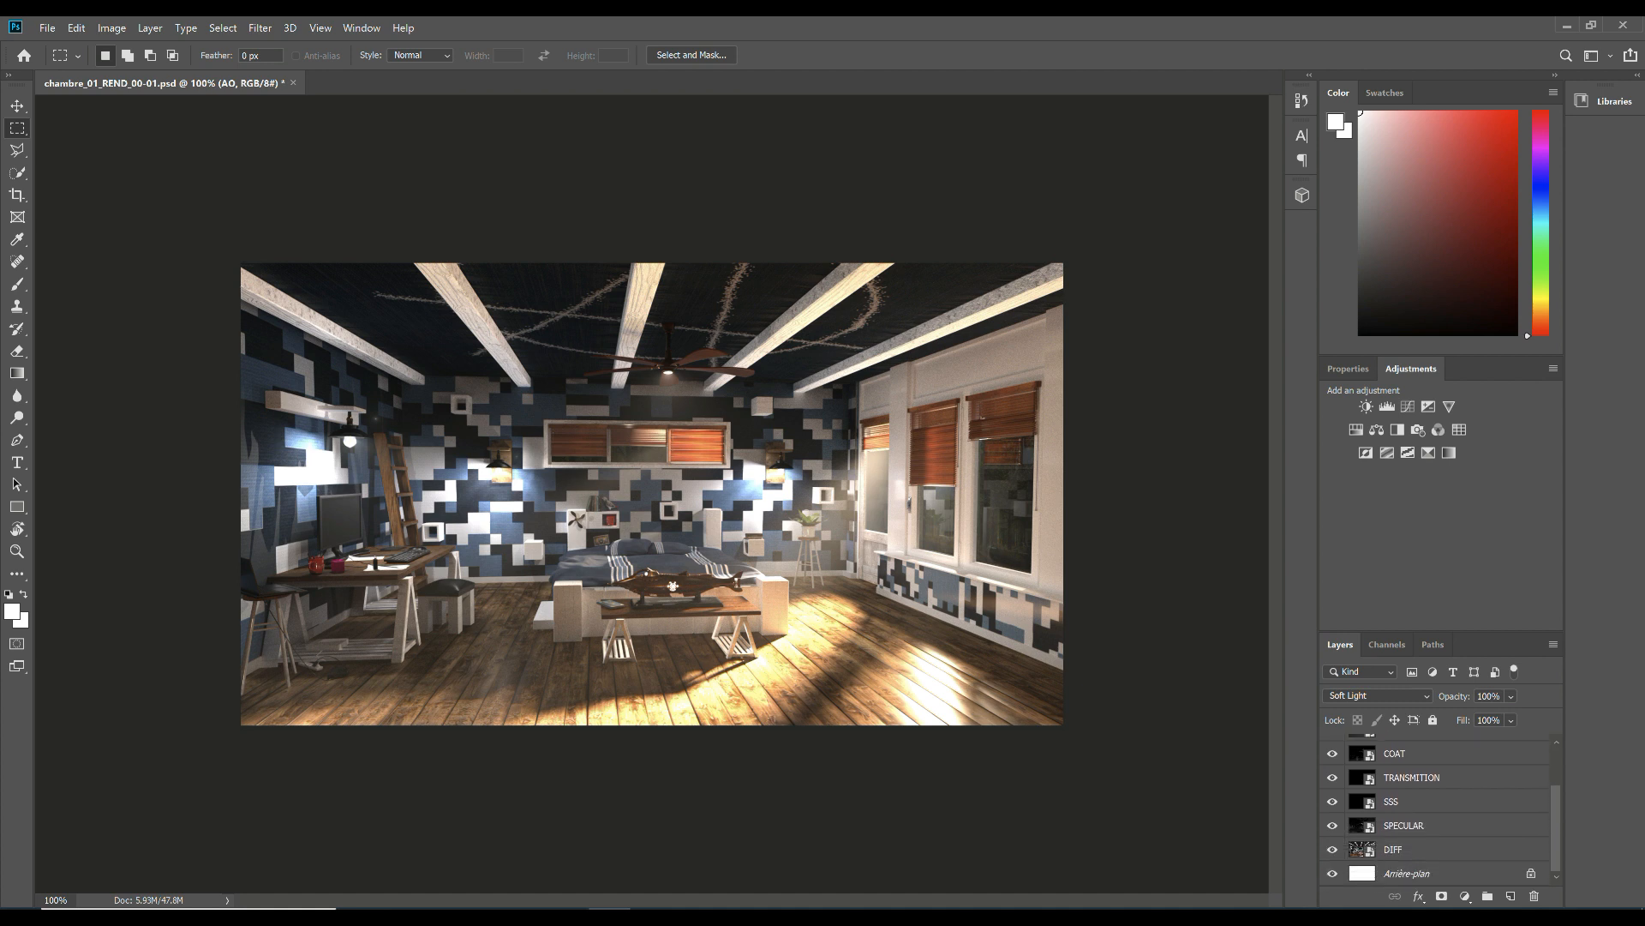
{"action": "scroll", "coordinate": [1440, 810], "scroll_direction": "up", "scroll_amount": 3}
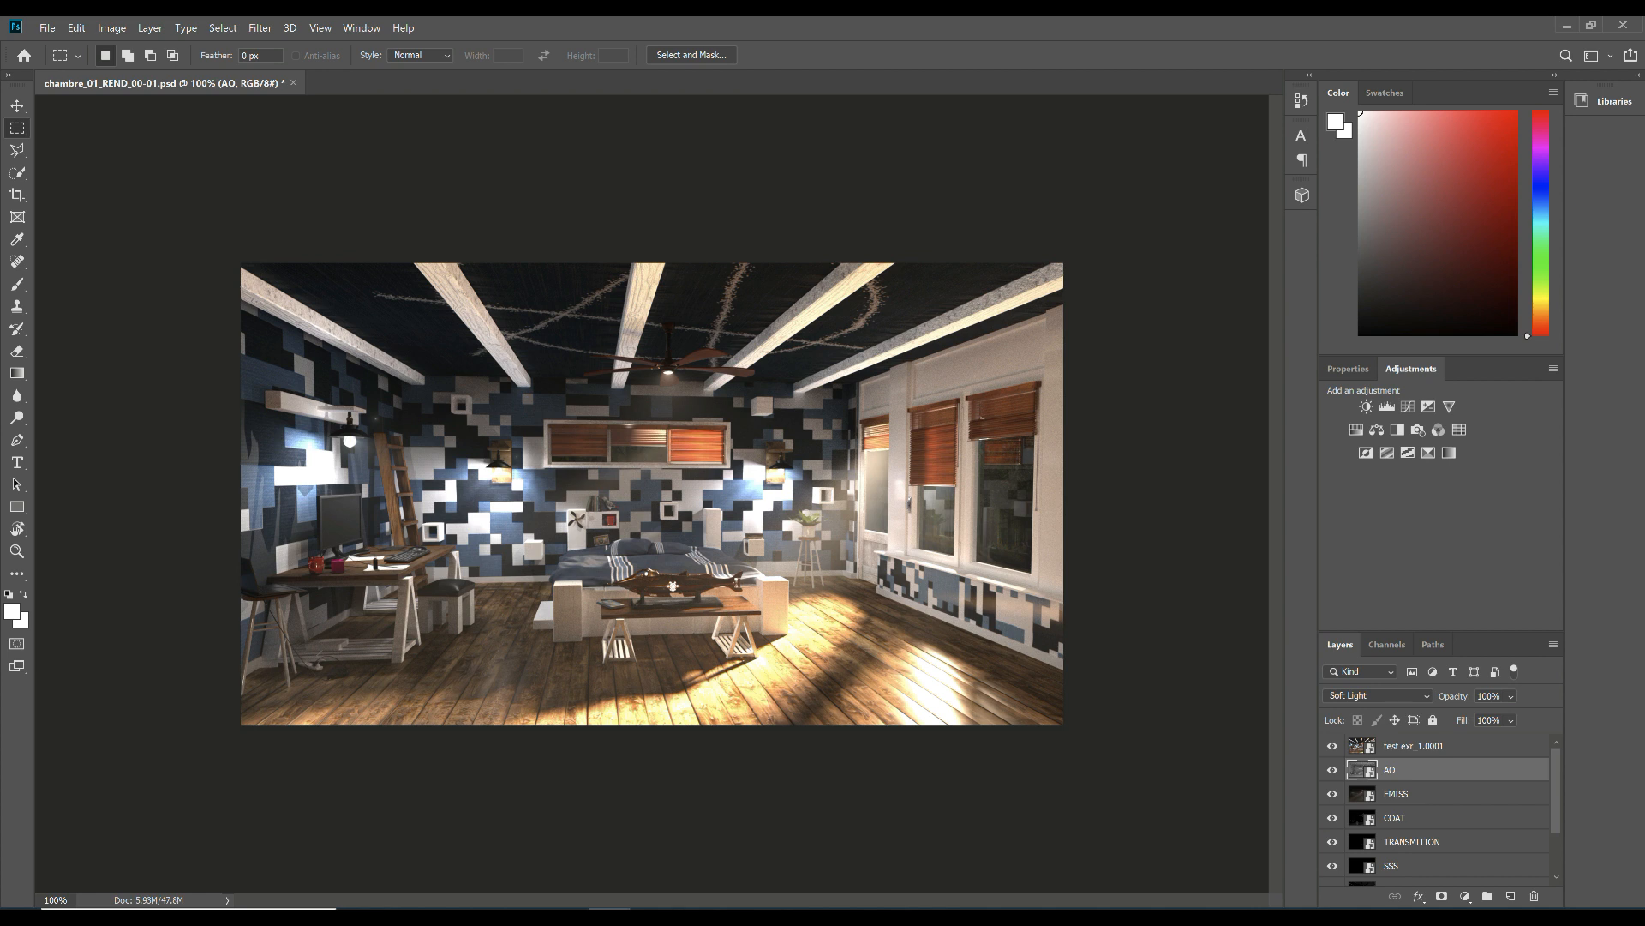
{"action": "left_click", "coordinate": [1333, 745]}
{"action": "left_click", "coordinate": [1333, 769]}
{"action": "left_click", "coordinate": [1332, 794]}
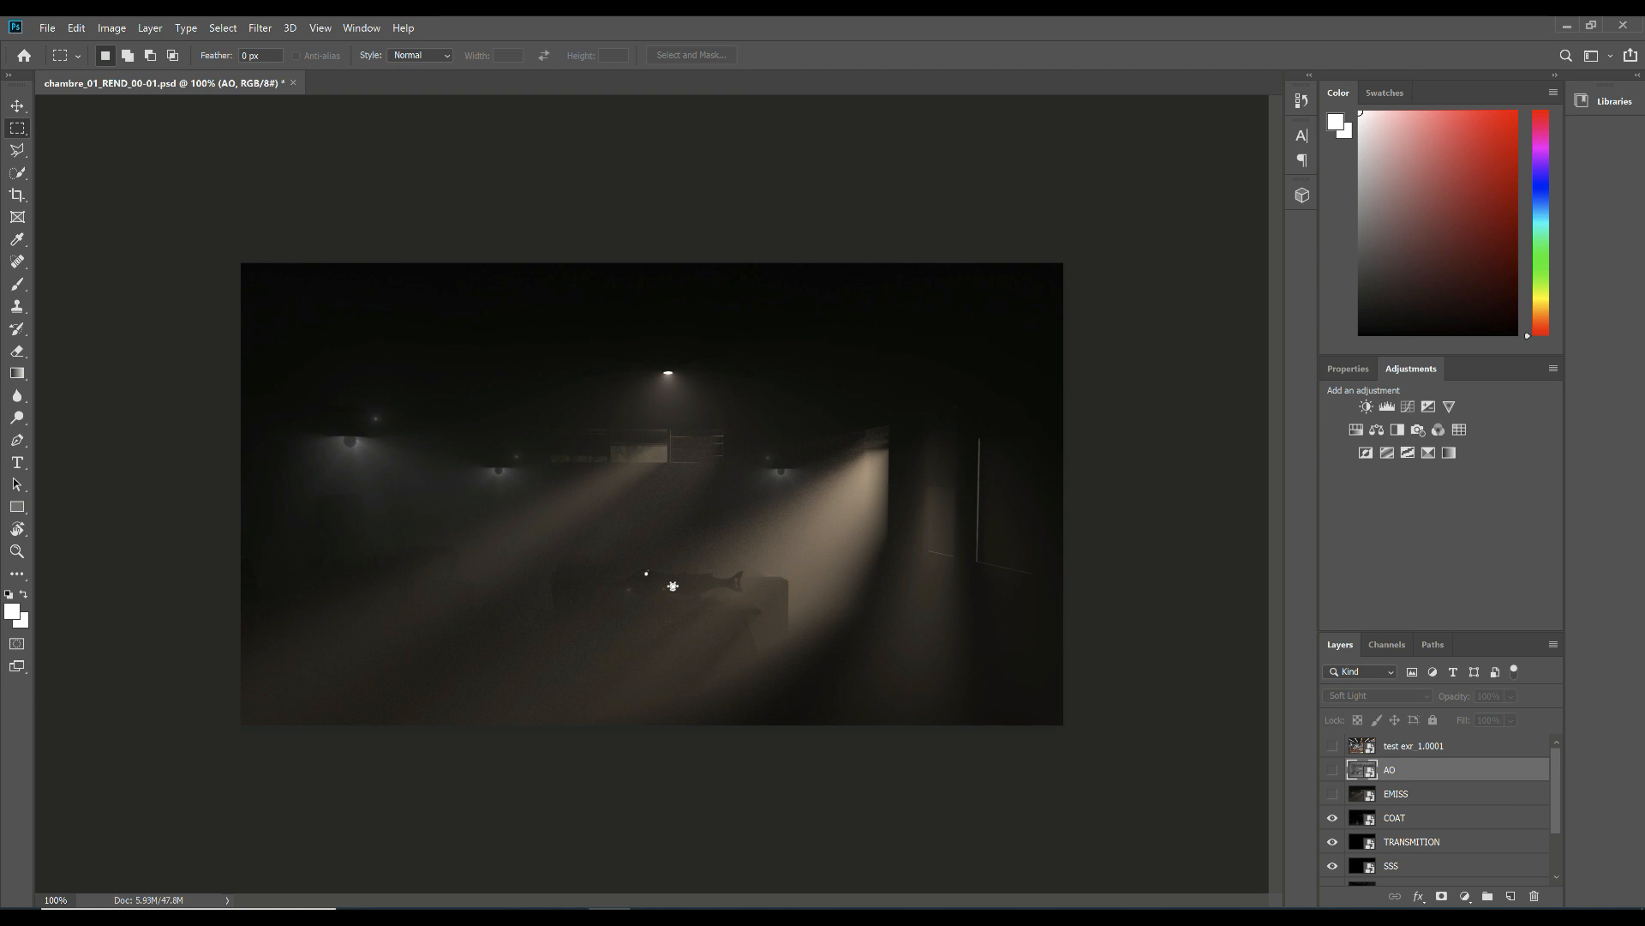
{"action": "left_click", "coordinate": [1333, 818]}
{"action": "left_click", "coordinate": [1332, 842]}
{"action": "left_click", "coordinate": [1333, 866]}
{"action": "scroll", "coordinate": [1440, 814], "scroll_direction": "down", "scroll_amount": 1}
{"action": "left_click", "coordinate": [1333, 825]}
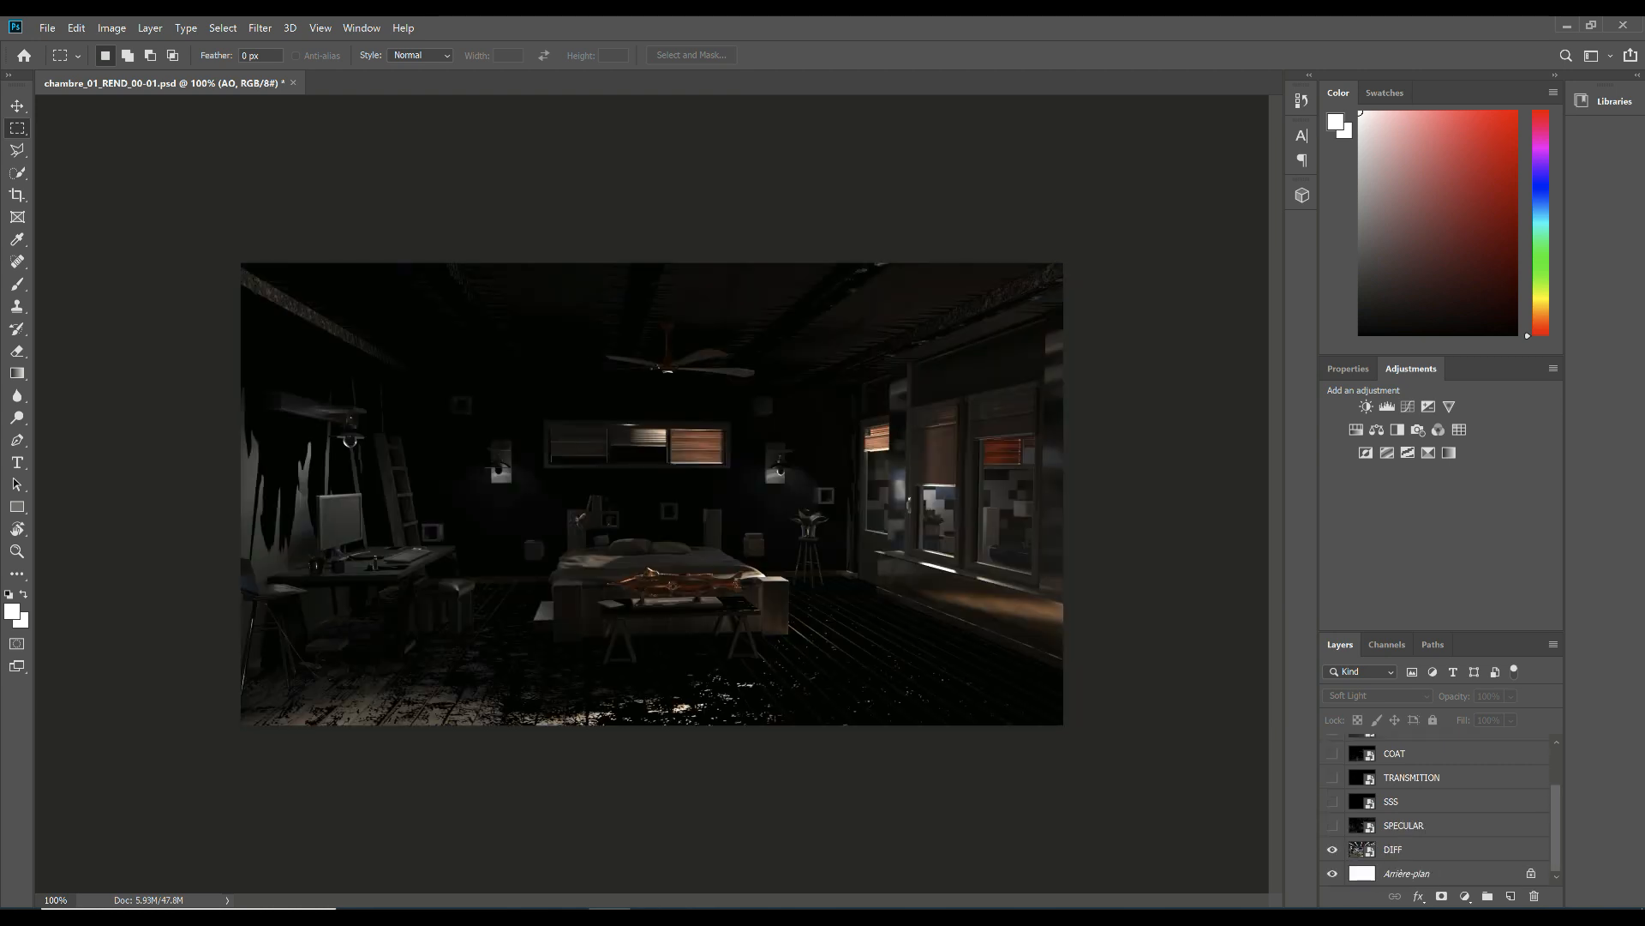
{"action": "left_click", "coordinate": [1333, 849]}
{"action": "left_click", "coordinate": [1332, 873]}
{"action": "scroll", "coordinate": [1439, 814], "scroll_direction": "up", "scroll_amount": 1}
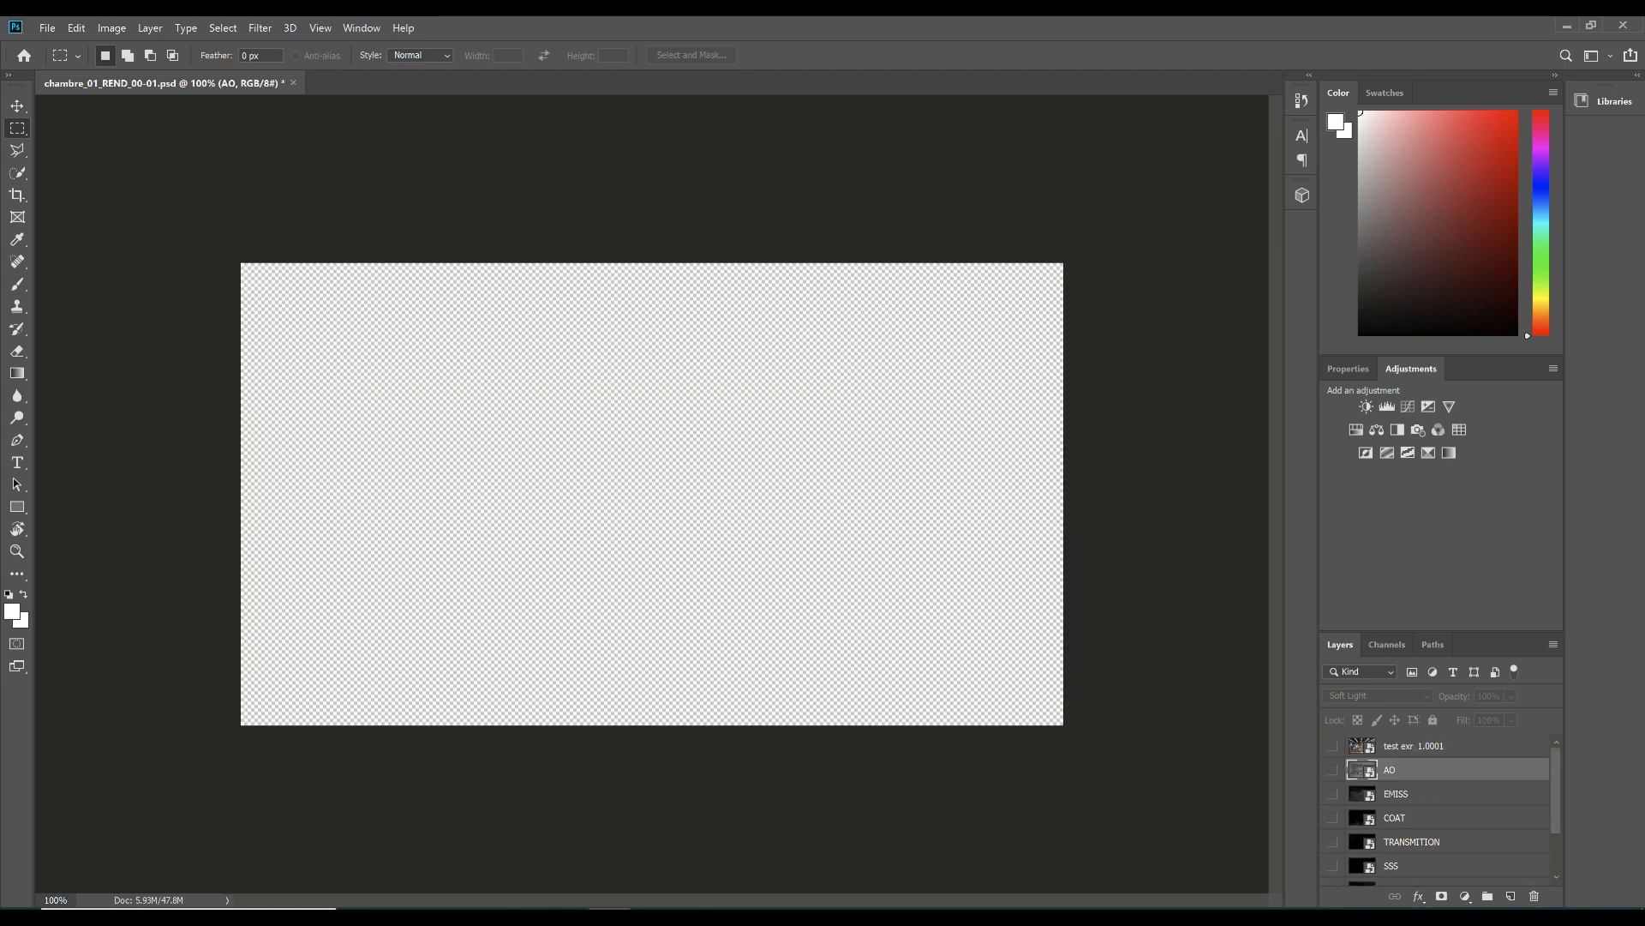
{"action": "left_click", "coordinate": [1333, 769]}
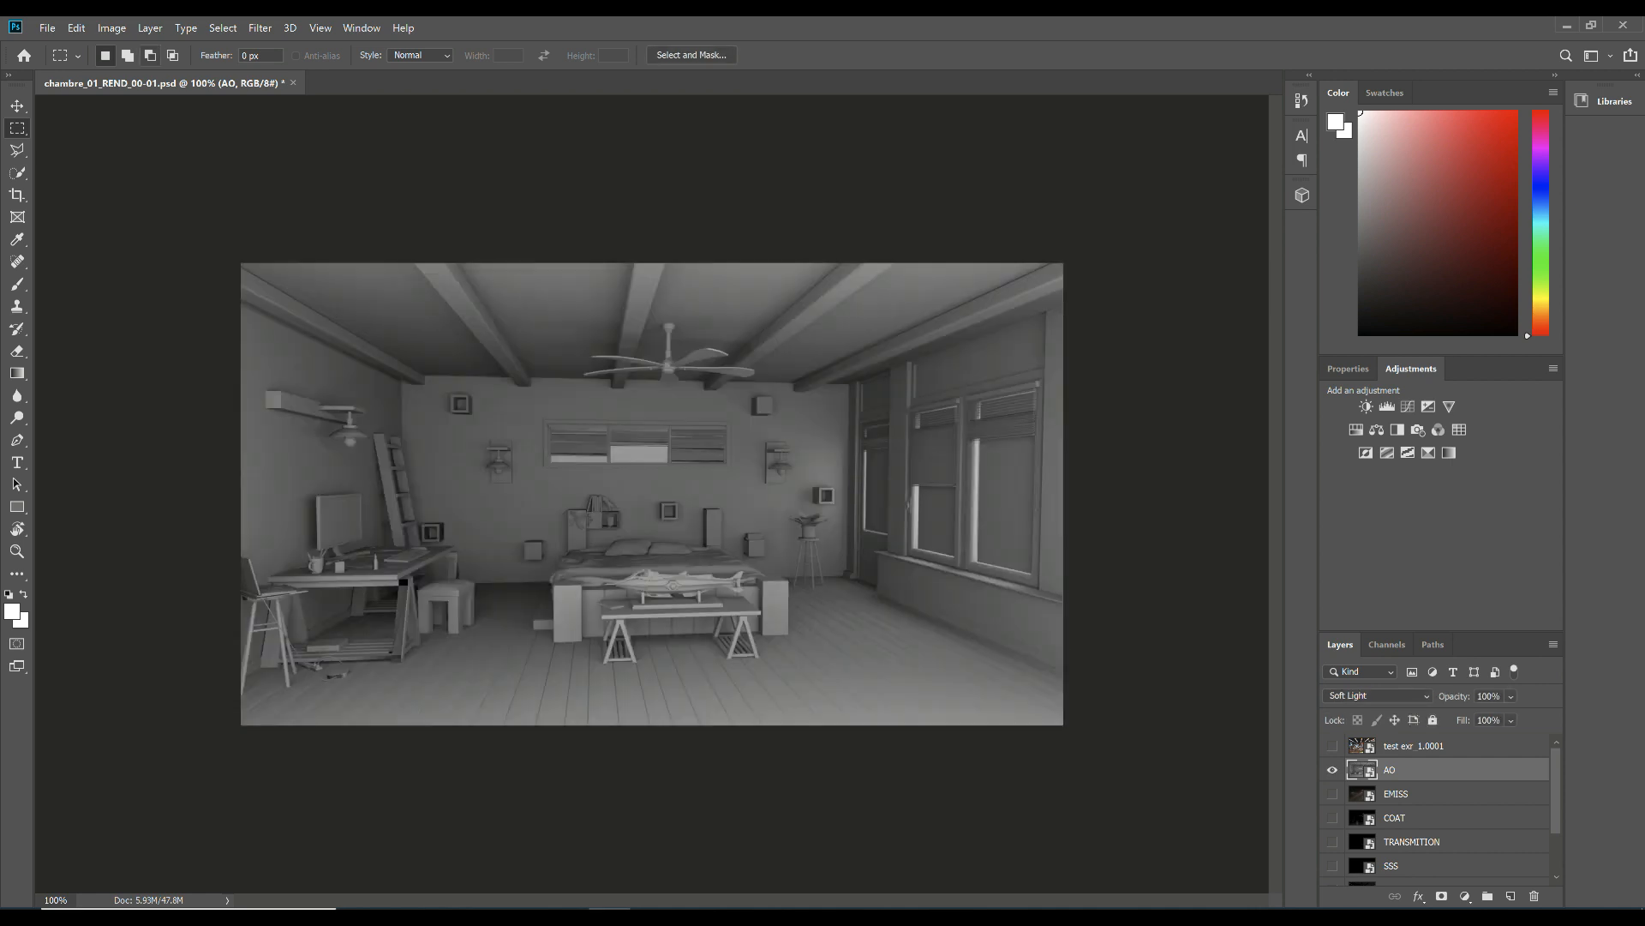
Try a Levels adjustment on the AO layer with input levels 38, 1.17 and 218
{"action": "left_click", "coordinate": [112, 28]}
{"action": "mouse_move", "coordinate": [137, 66]}
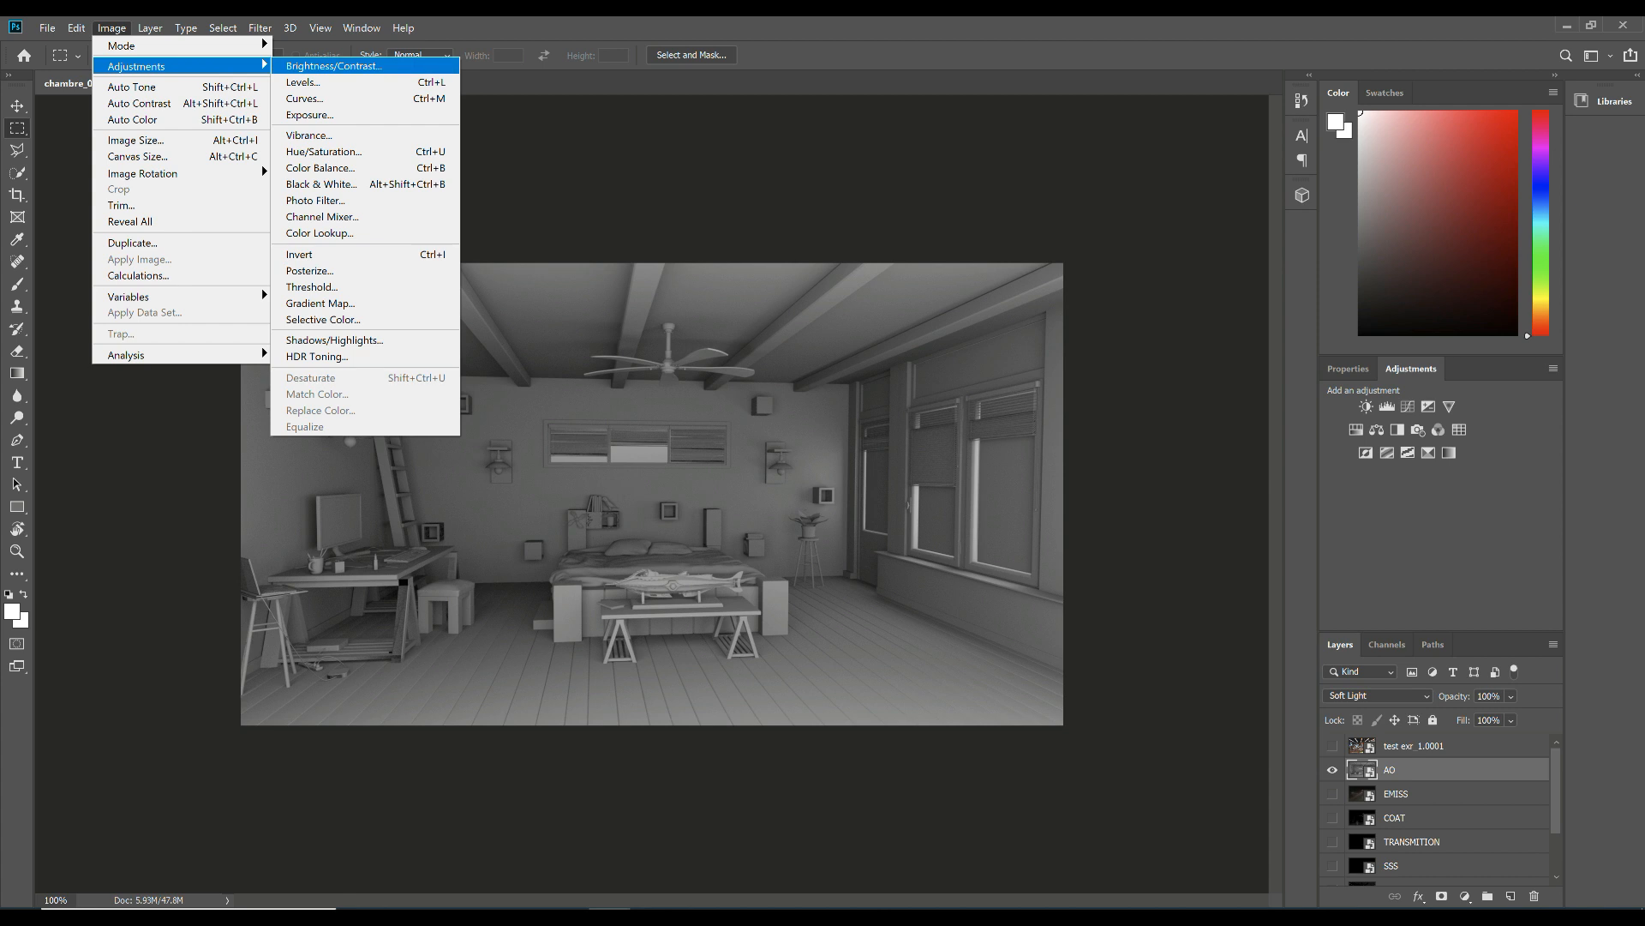
{"action": "left_click", "coordinate": [303, 82]}
{"action": "left_click_drag", "start_coordinate": [867, 407], "coordinate": [900, 407]}
{"action": "left_click", "coordinate": [916, 425]}
{"action": "left_click_drag", "start_coordinate": [1084, 407], "coordinate": [968, 407]}
{"action": "left_click", "coordinate": [1069, 425]}
{"action": "left_click", "coordinate": [992, 425]}
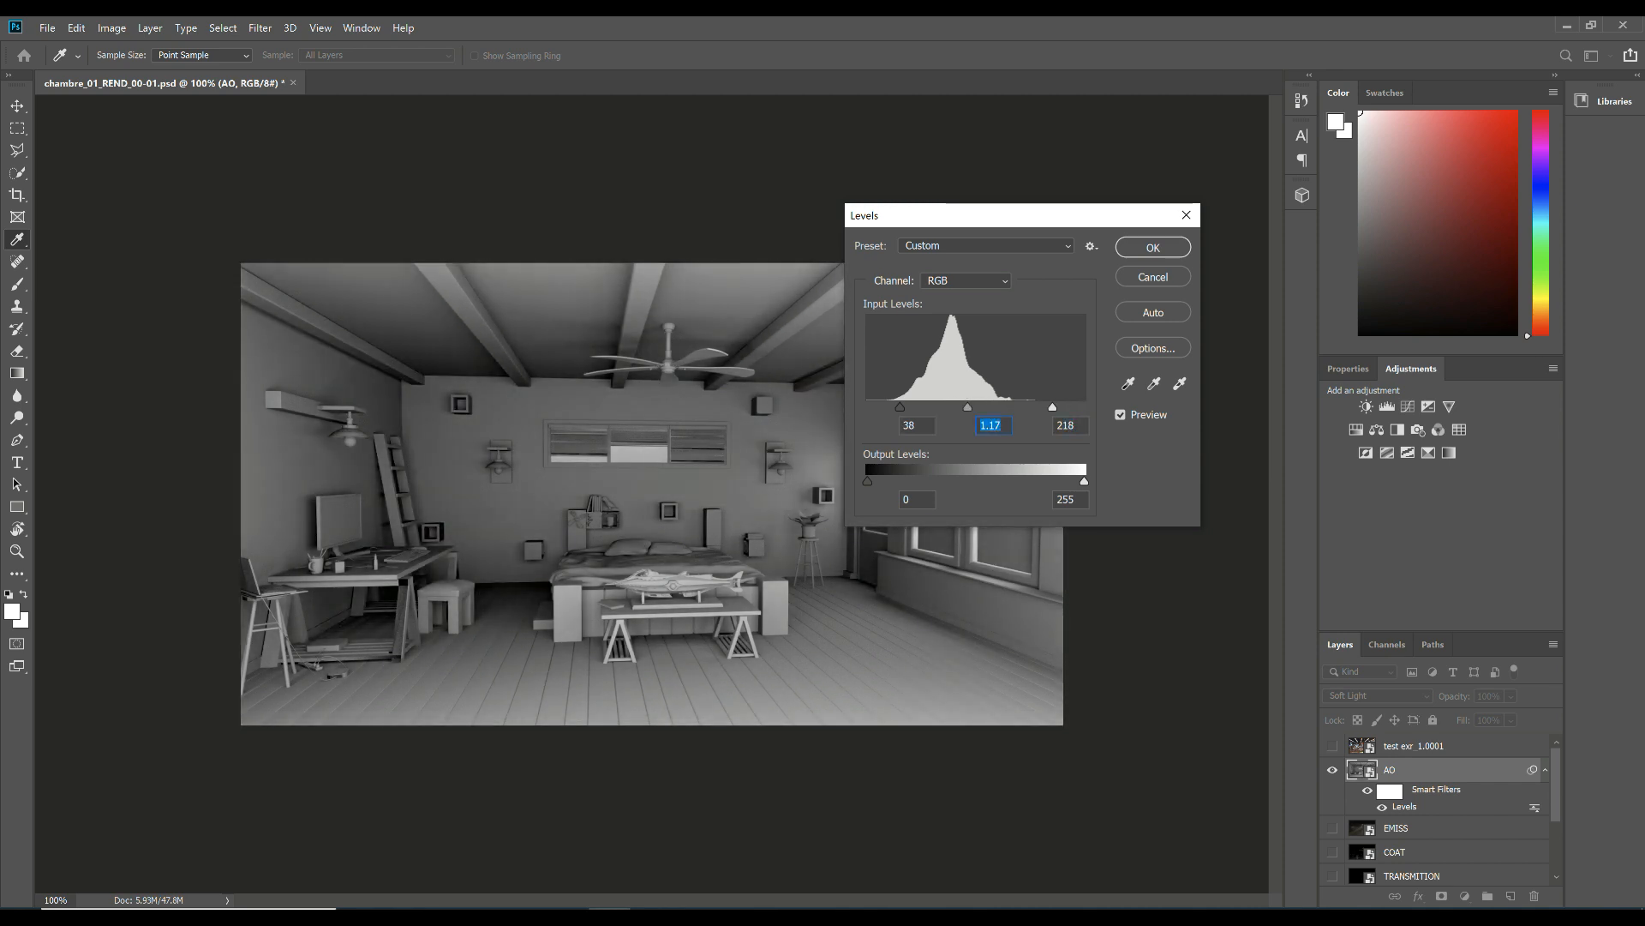
{"action": "left_click", "coordinate": [1154, 246]}
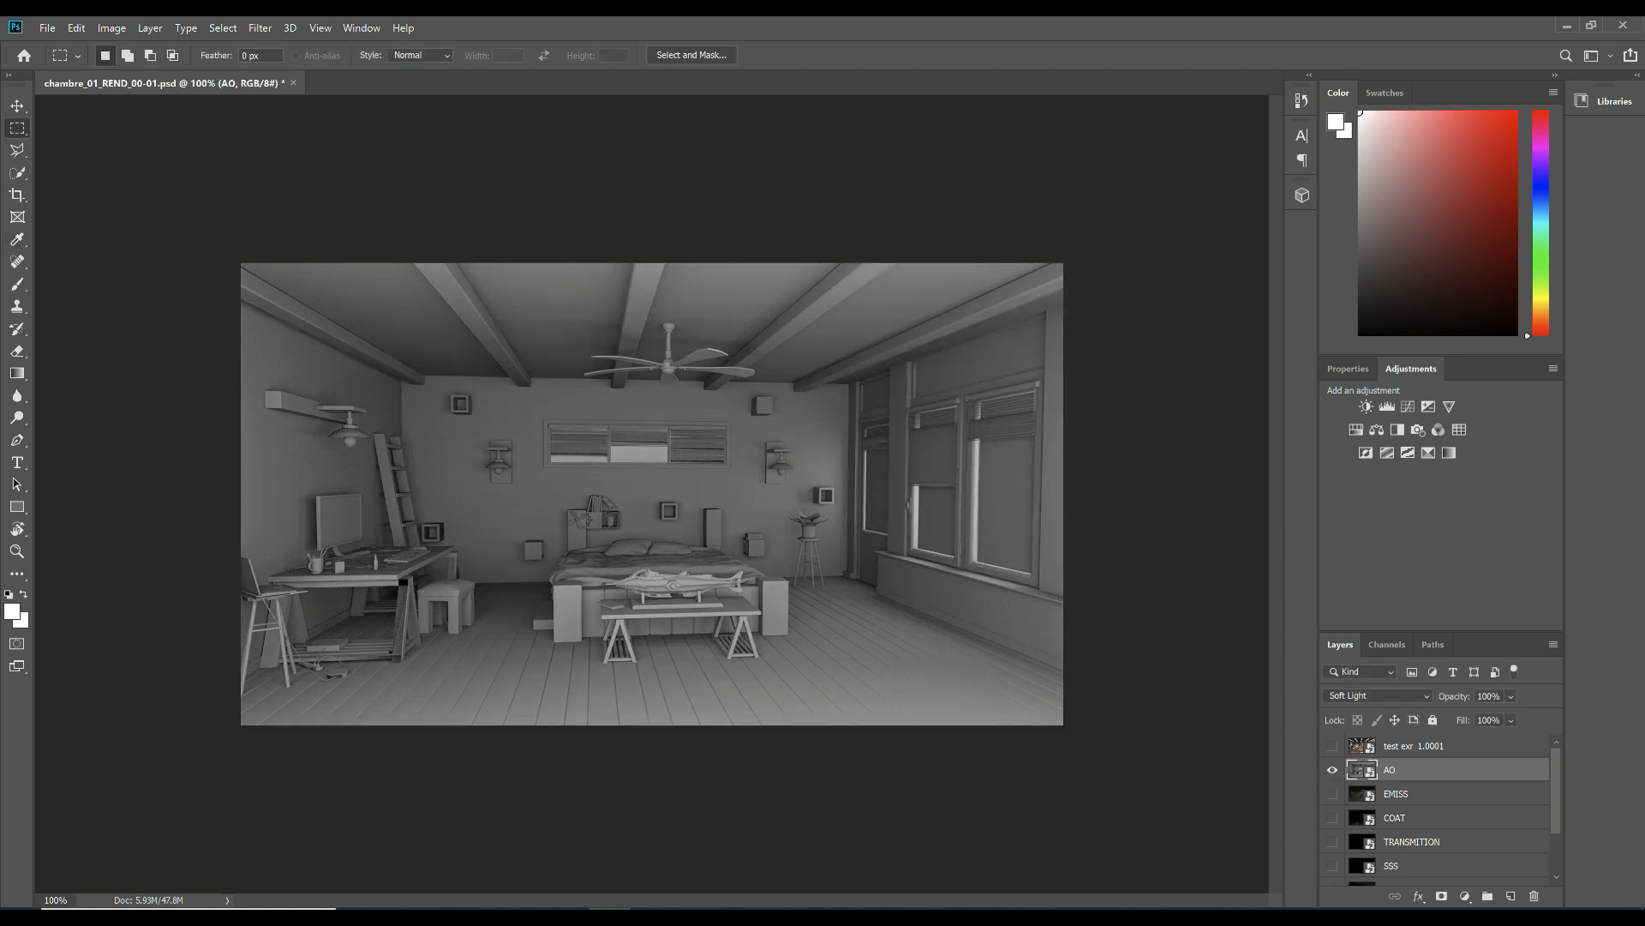
Show the SPECULAR layer and hide AO to view the specular pass on its own
{"action": "scroll", "coordinate": [1440, 809], "scroll_direction": "down", "scroll_amount": 3}
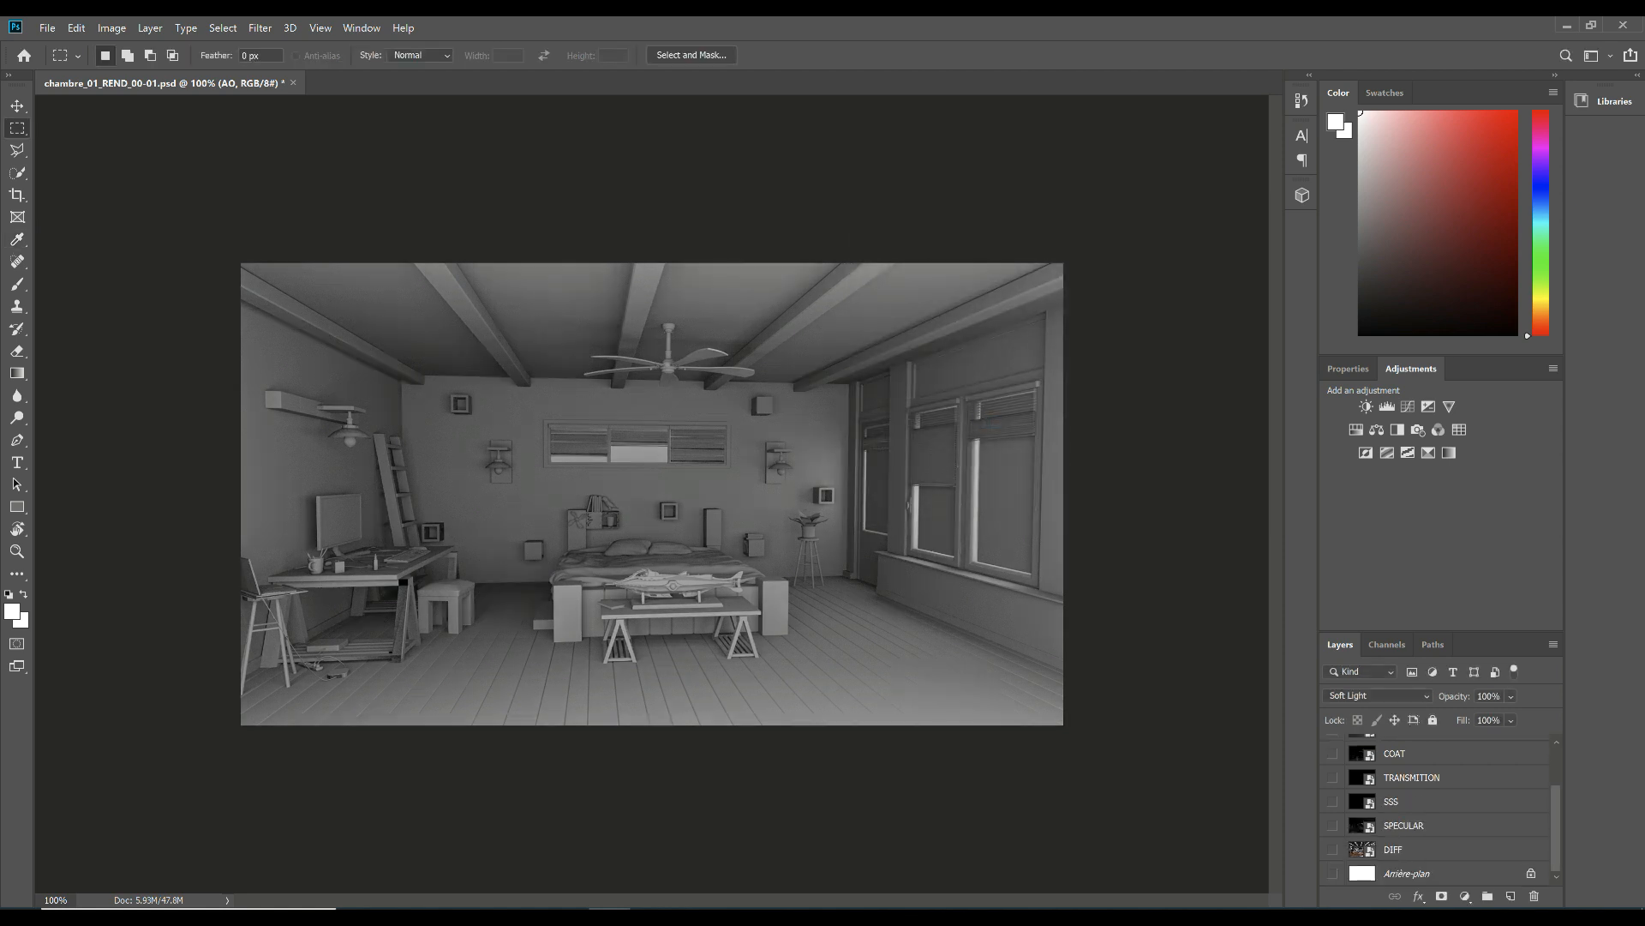
{"action": "left_click", "coordinate": [1332, 826]}
{"action": "scroll", "coordinate": [1439, 810], "scroll_direction": "up", "scroll_amount": 3}
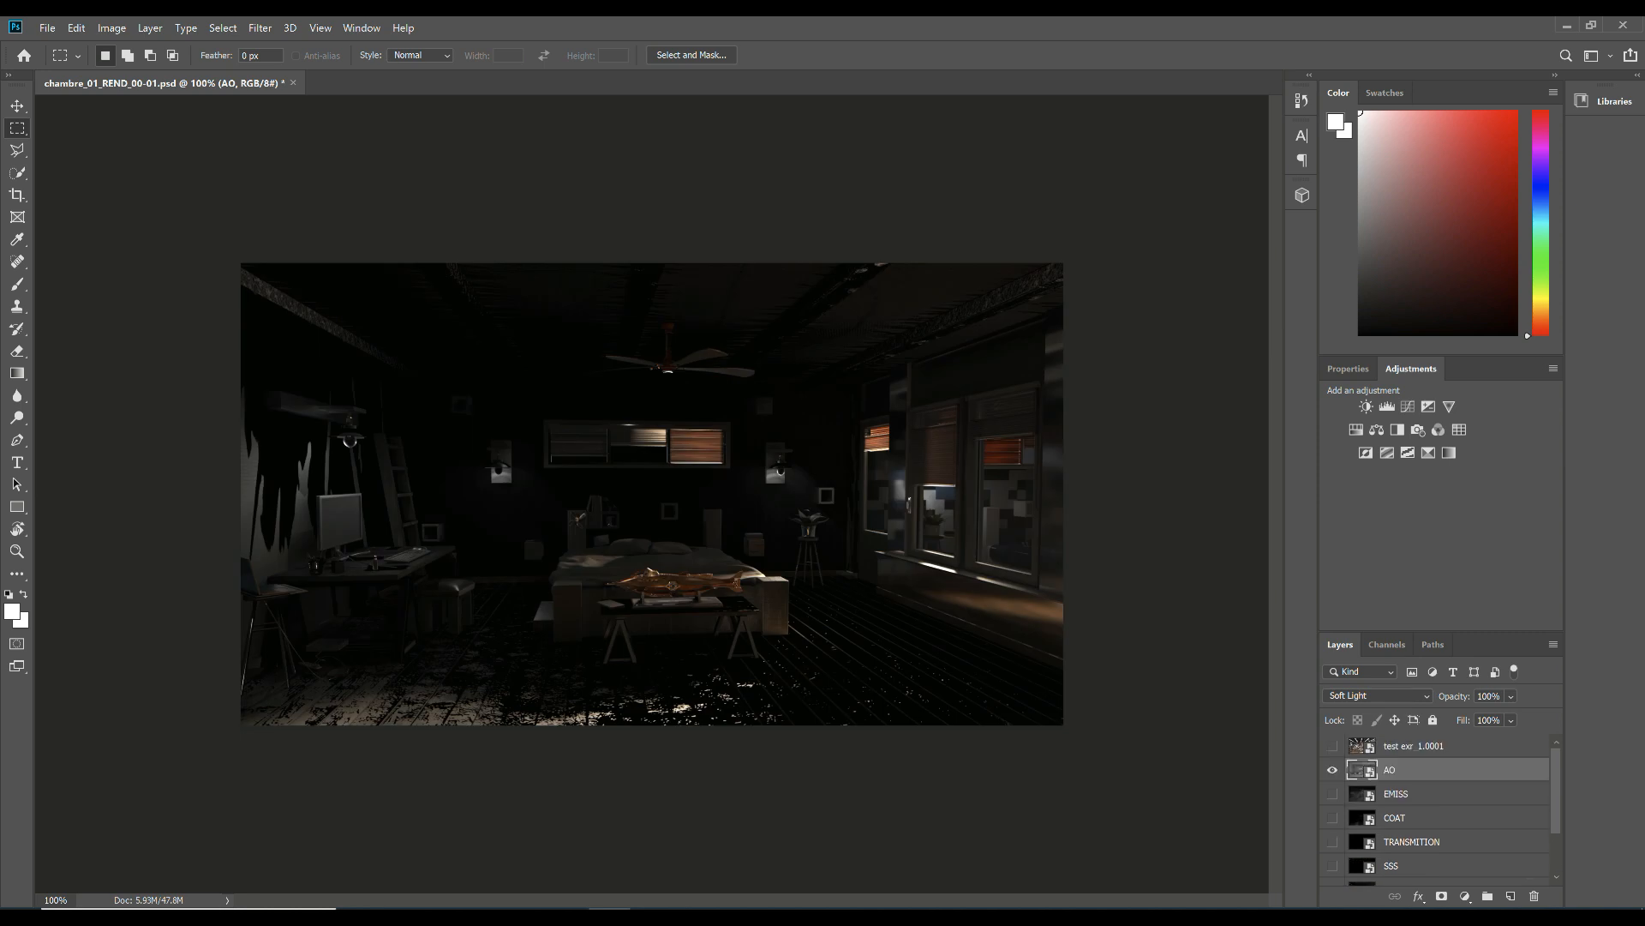
{"action": "left_click", "coordinate": [1333, 769]}
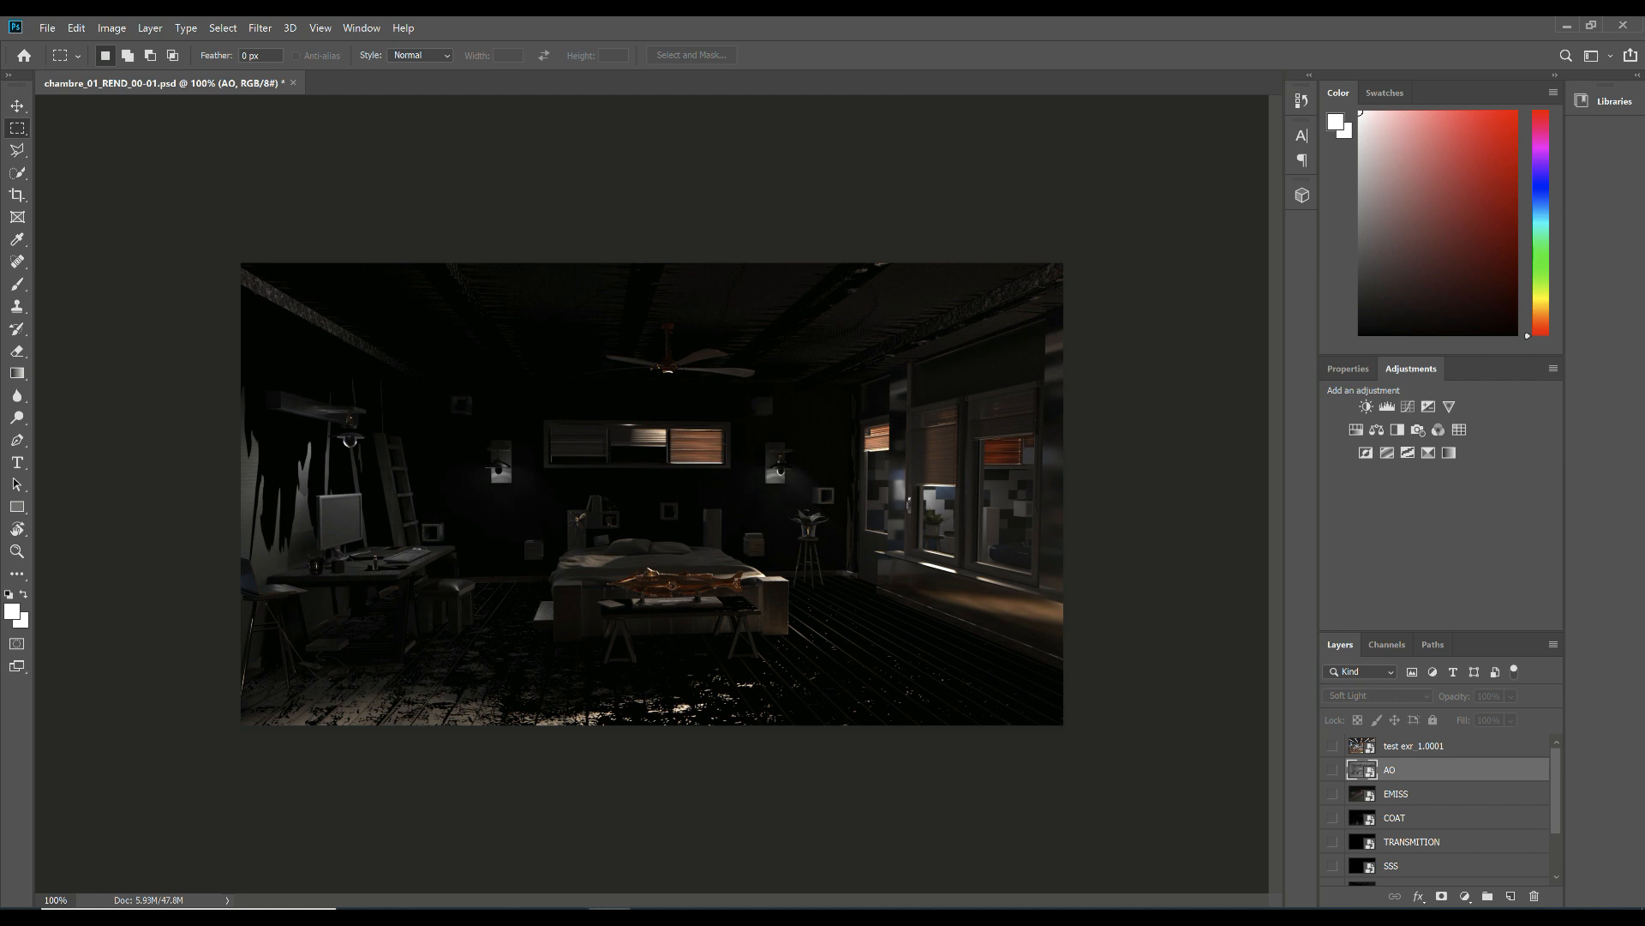
{"action": "scroll", "coordinate": [1440, 810], "scroll_direction": "down", "scroll_amount": 2}
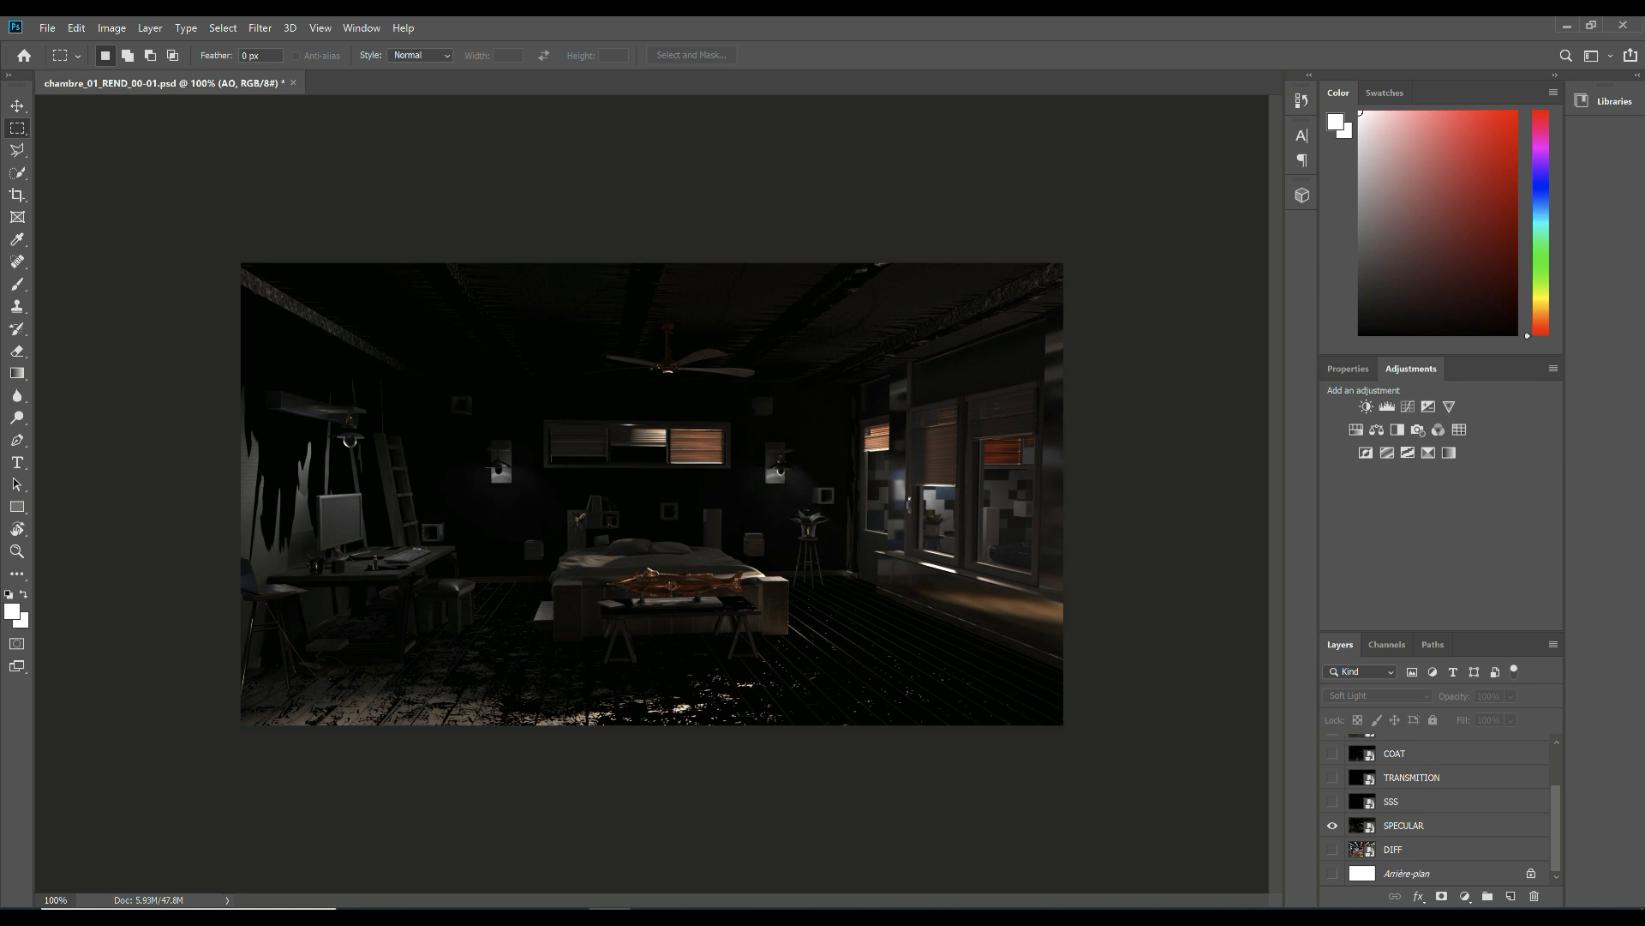
{"action": "scroll", "coordinate": [1440, 810], "scroll_direction": "up", "scroll_amount": 3}
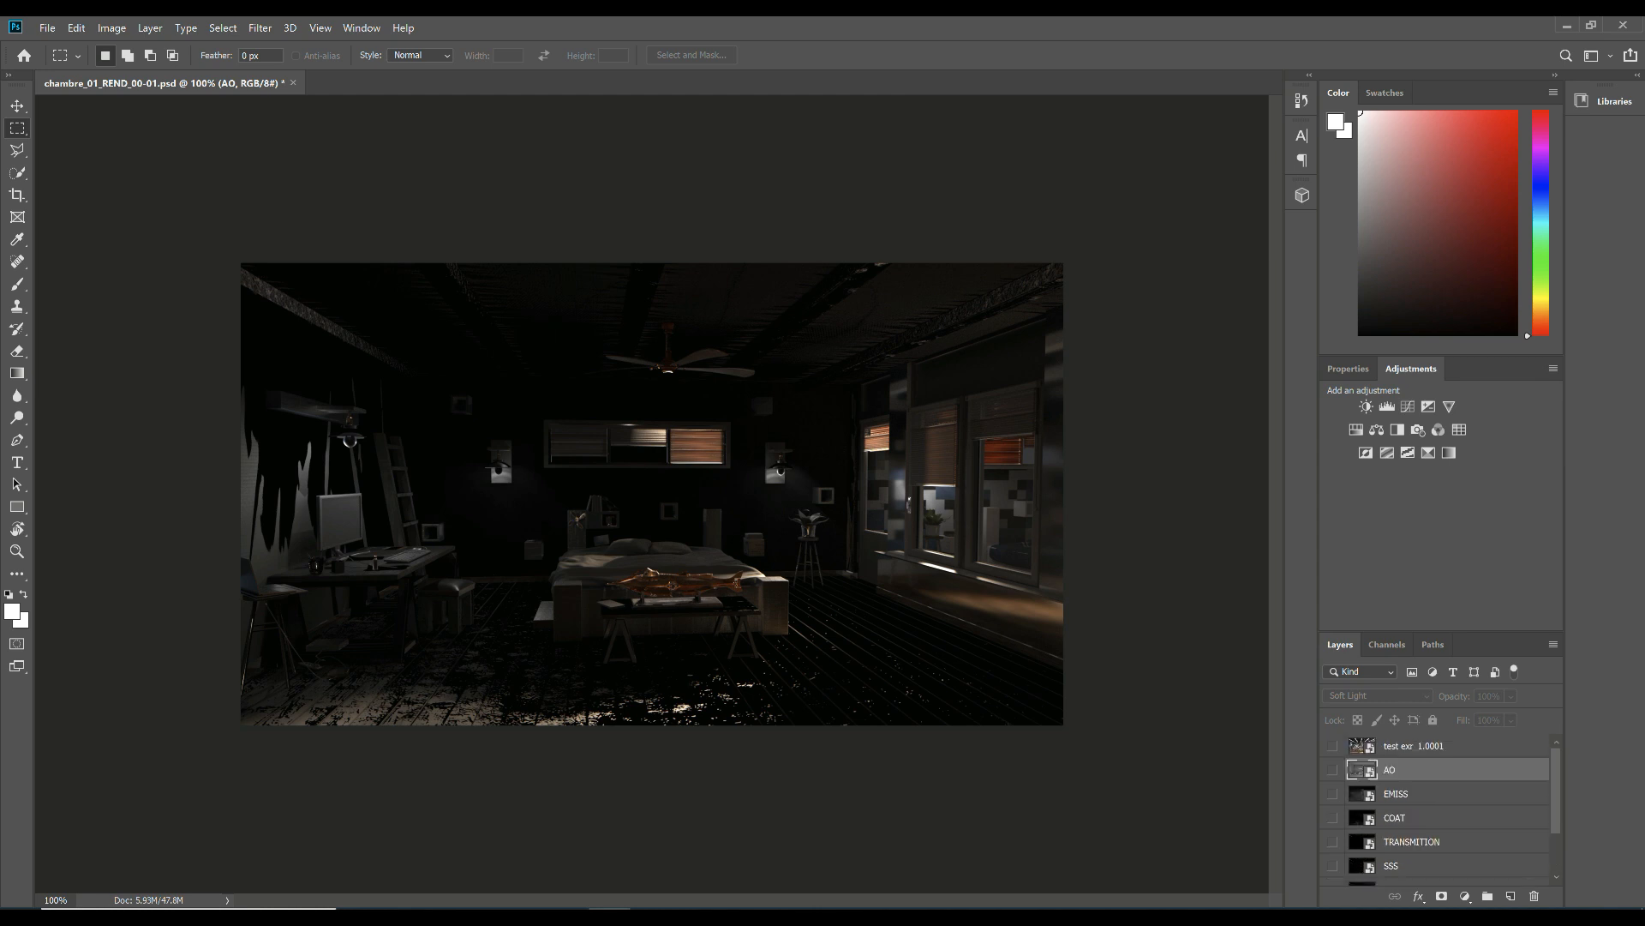
Make all the hidden layers visible again, from test exr_1.0001 down to the Arrière-plan background
{"action": "left_click", "coordinate": [1333, 746]}
{"action": "left_click", "coordinate": [1333, 770]}
{"action": "left_click", "coordinate": [1333, 793]}
{"action": "left_click", "coordinate": [1333, 817]}
{"action": "left_click", "coordinate": [1333, 841]}
{"action": "left_click", "coordinate": [1333, 865]}
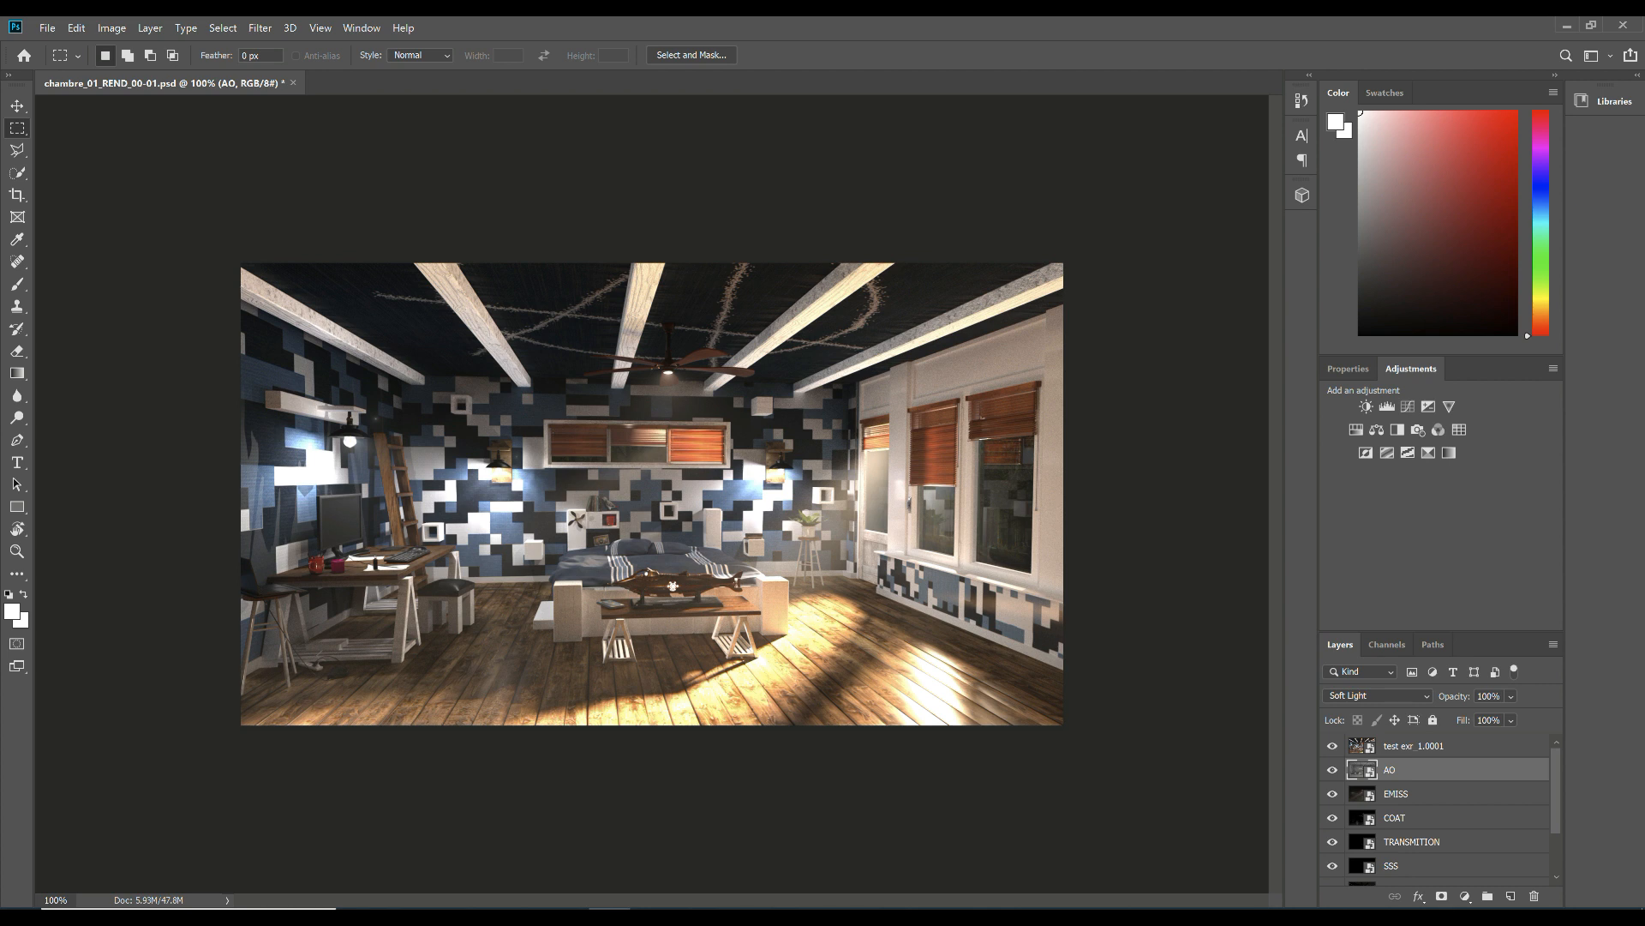
{"action": "scroll", "coordinate": [1440, 810], "scroll_direction": "down", "scroll_amount": 2}
{"action": "left_click", "coordinate": [1333, 849]}
{"action": "left_click", "coordinate": [1333, 874]}
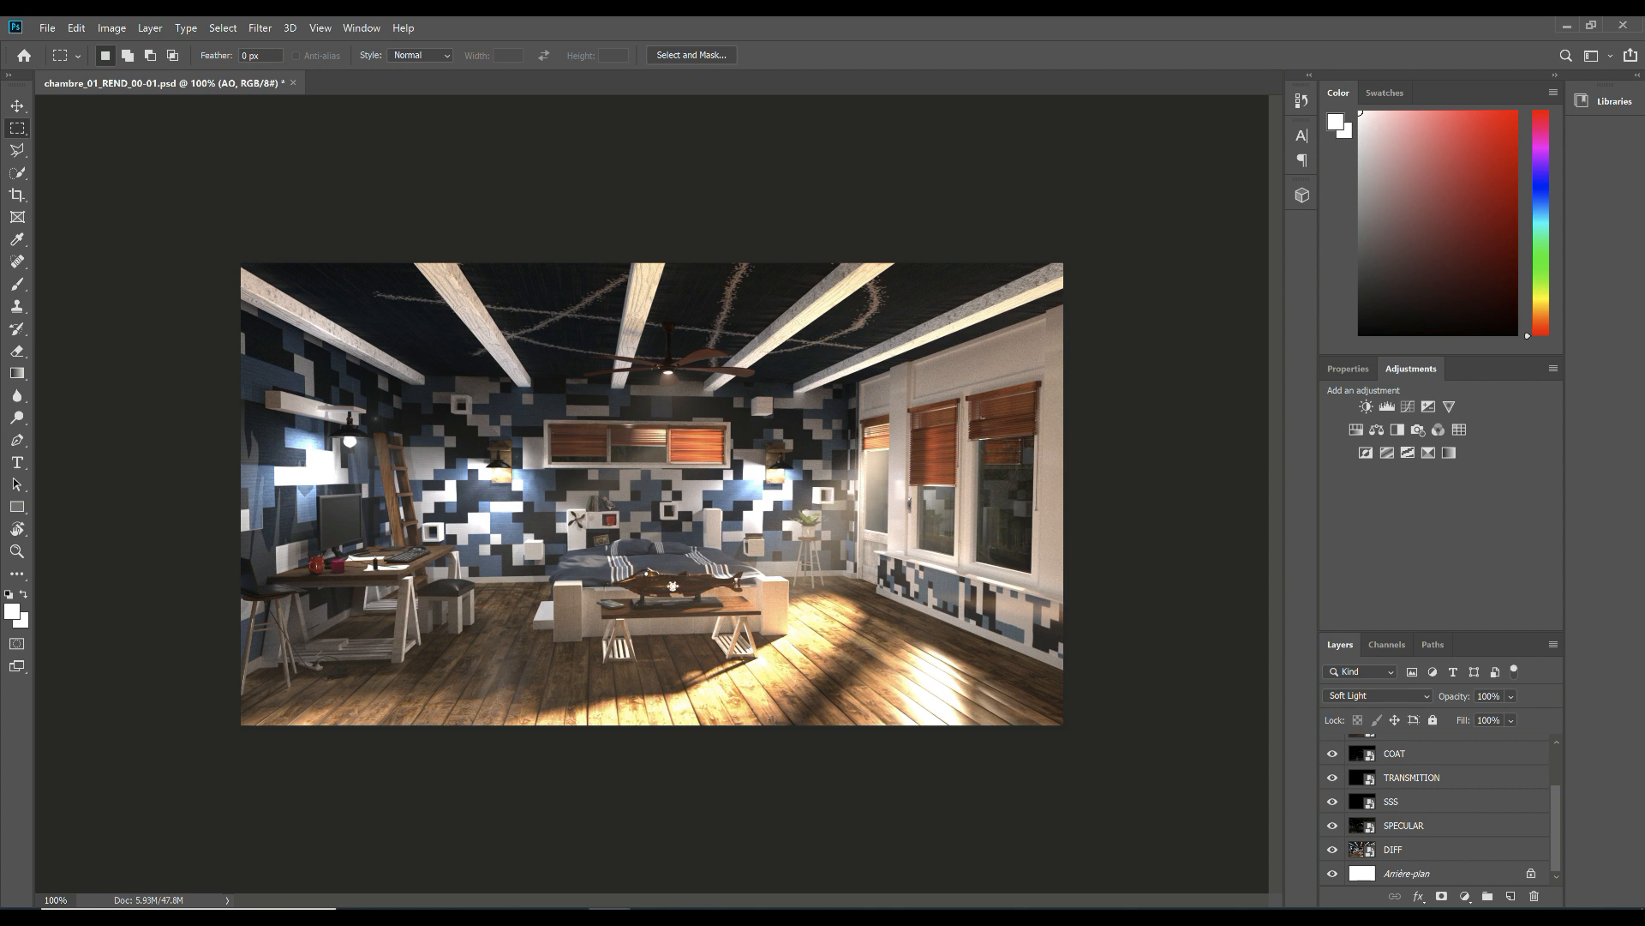
Switch to Photos and look through the room render variants, starting with Render1.jpg
{"action": "mouse_move", "coordinate": [777, 914]}
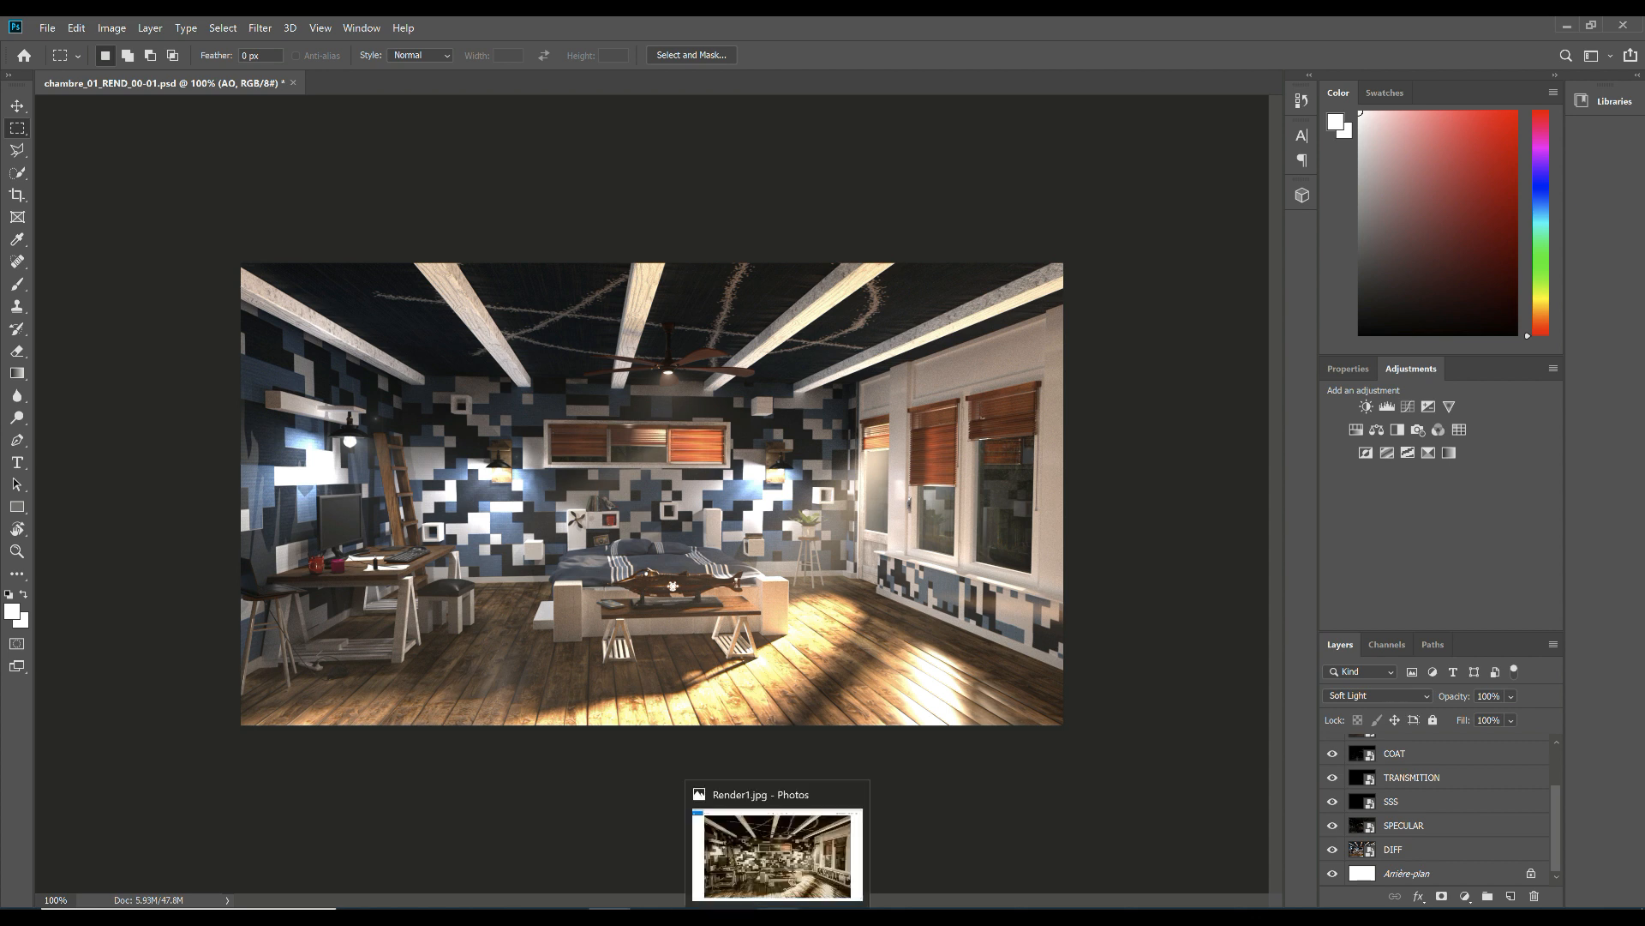
{"action": "left_click", "coordinate": [777, 853]}
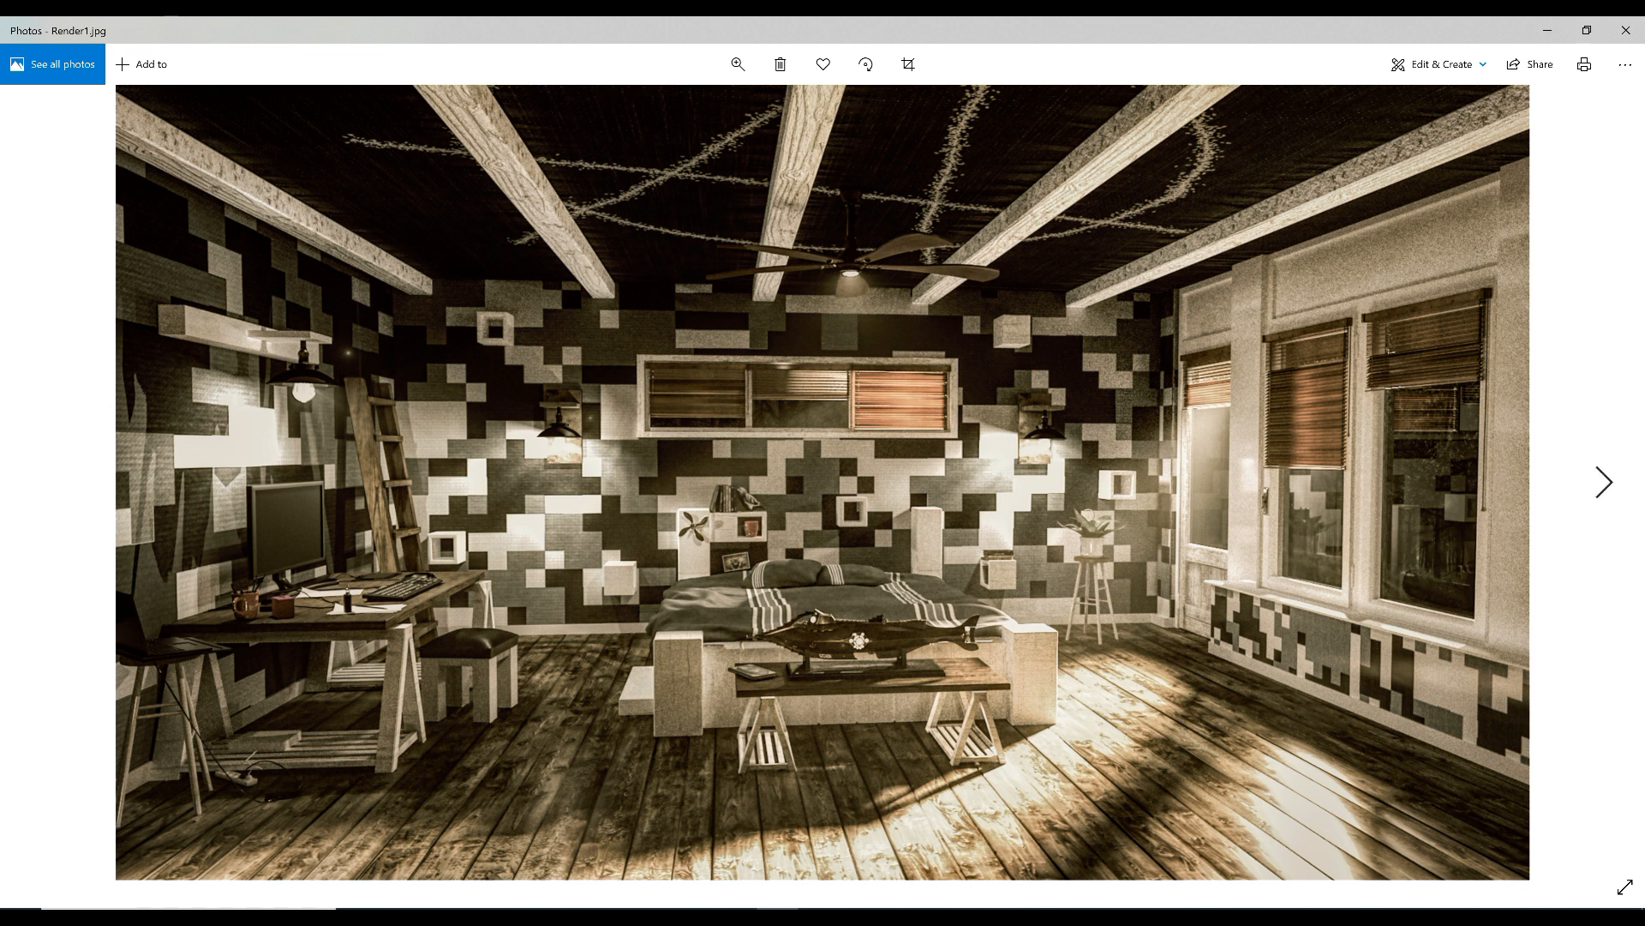
{"action": "left_click", "coordinate": [1603, 482]}
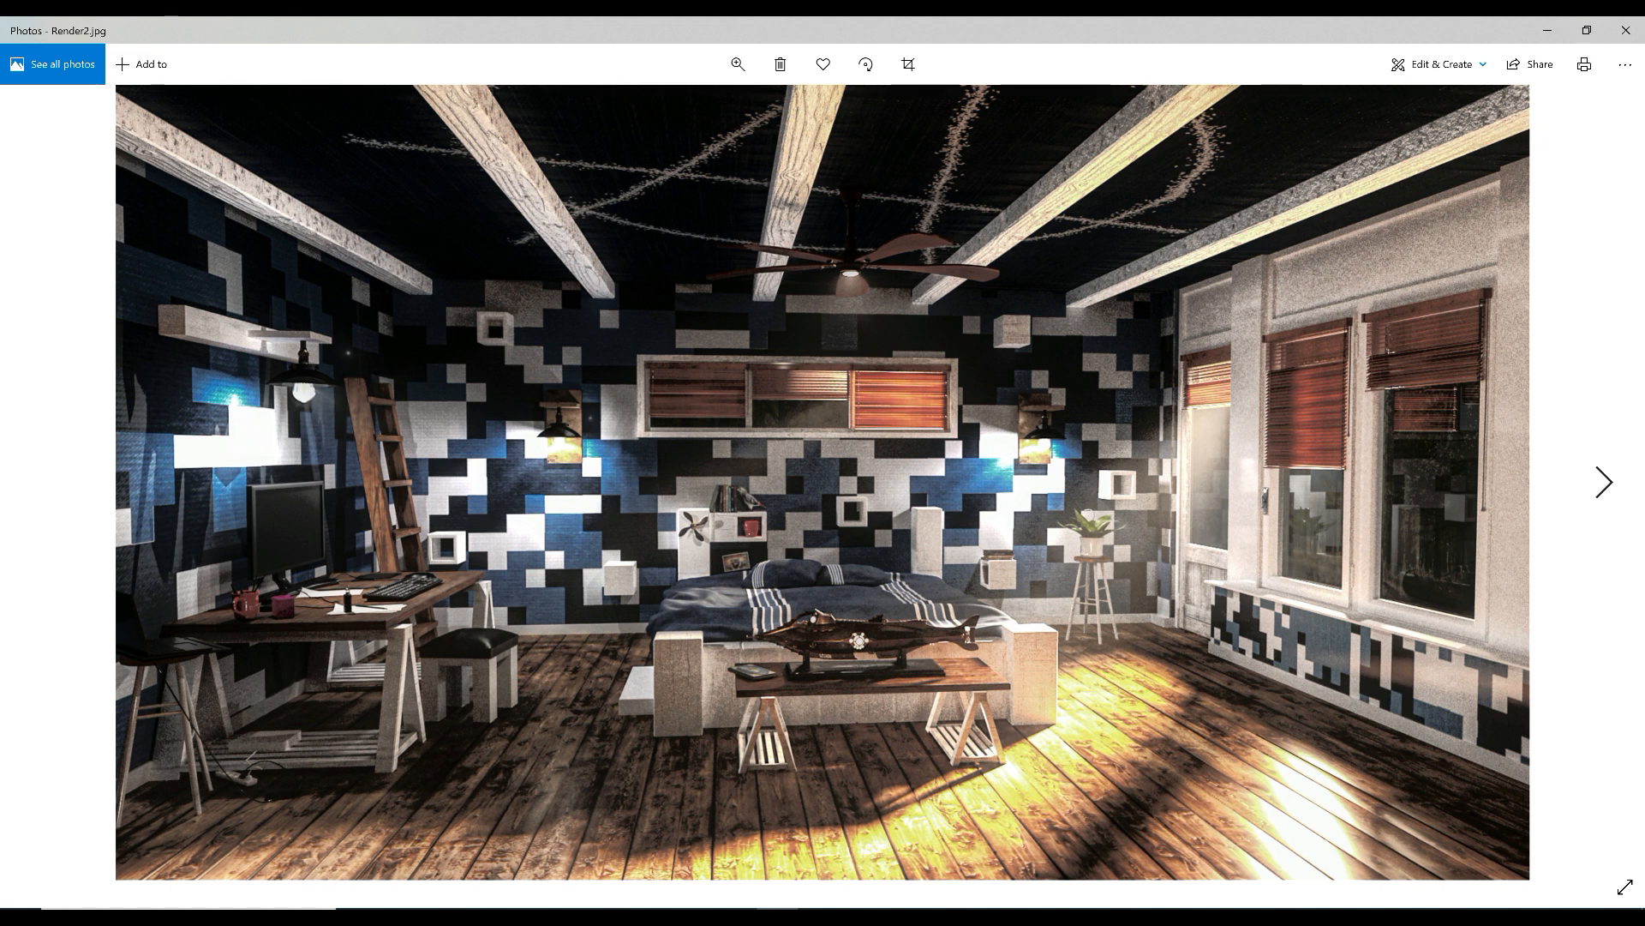
{"action": "key", "text": "Right"}
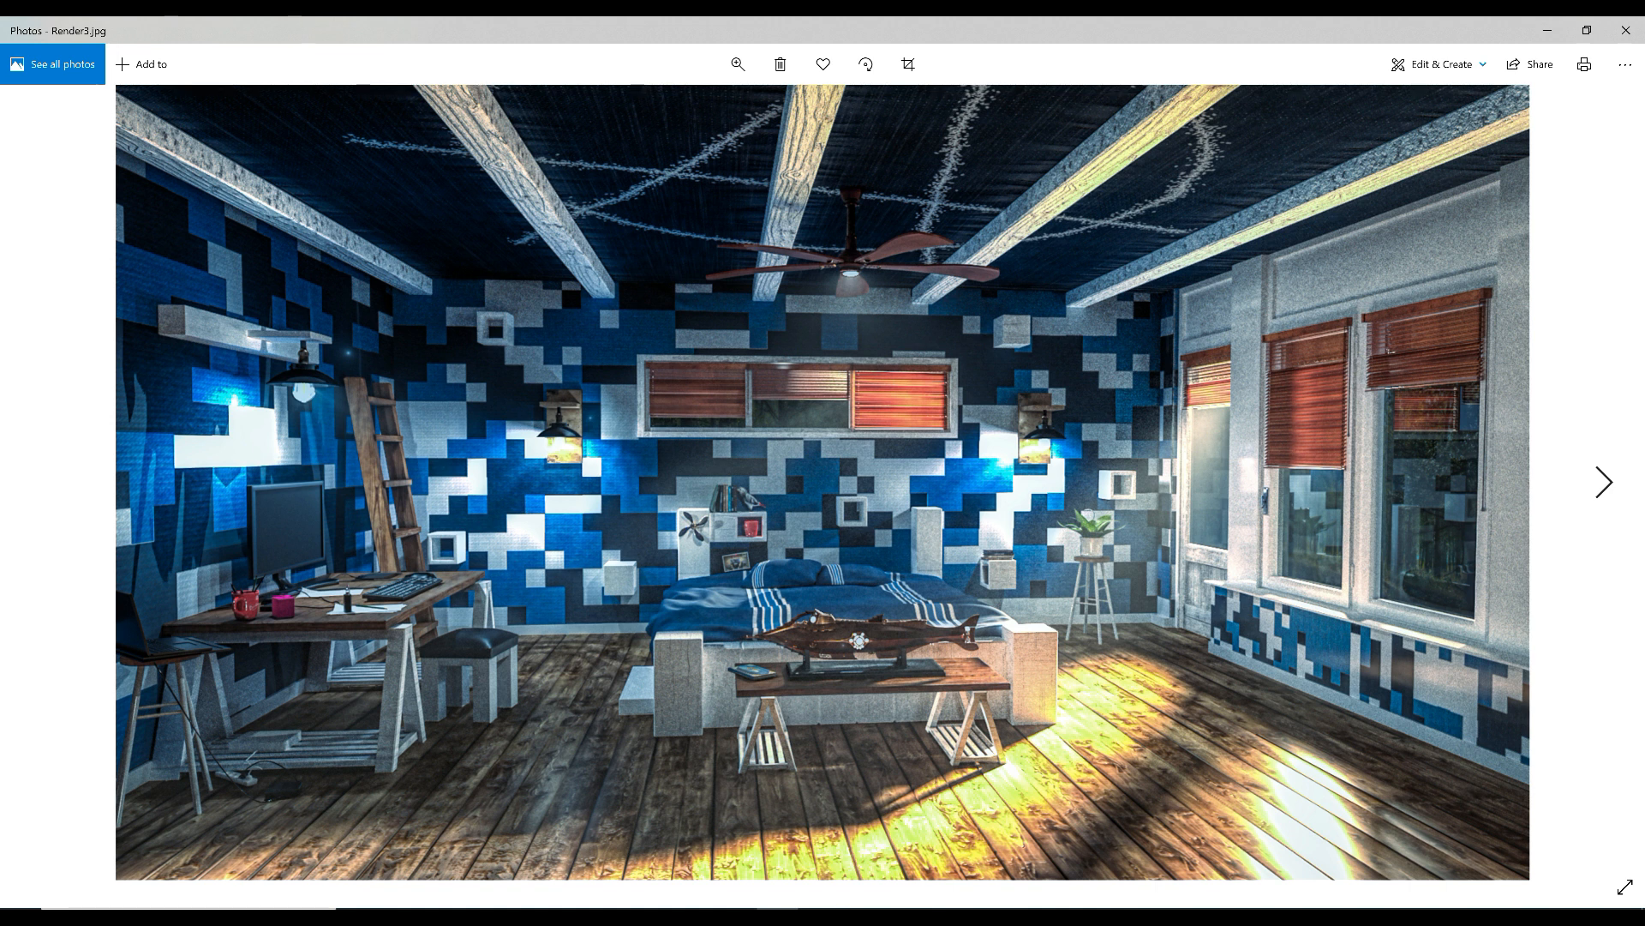
{"action": "key", "text": "Right"}
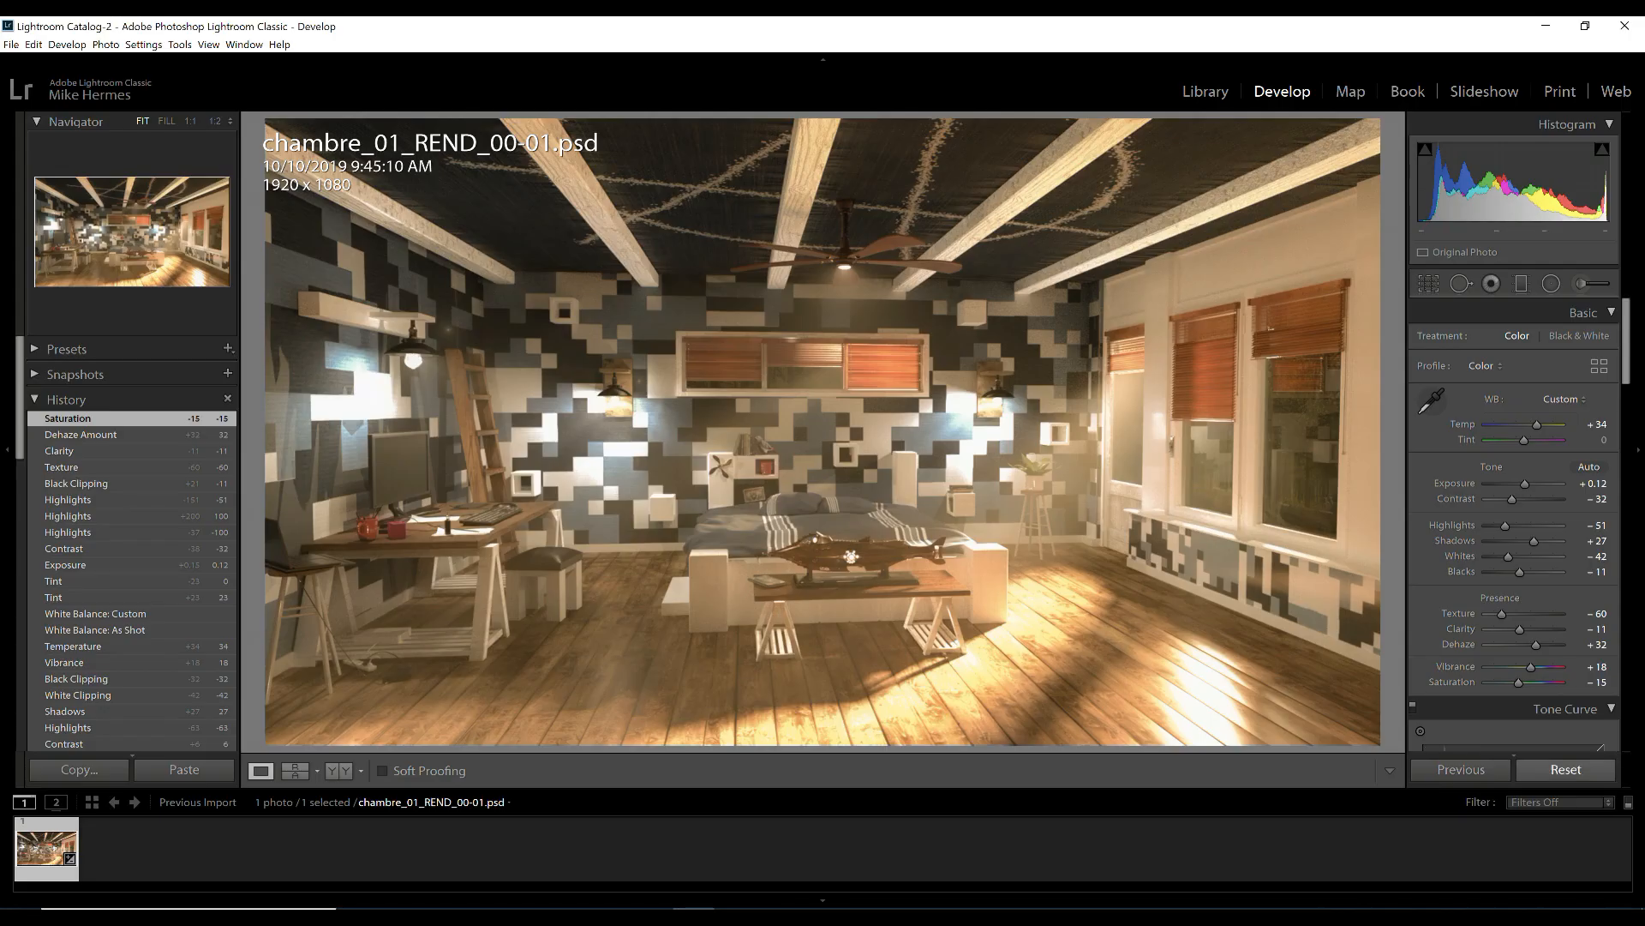
Reset all Develop settings of chambre_01_REND_00-01.psd in Lightroom Classic, compare before and after, and return to the single-image view
{"action": "left_click", "coordinate": [1566, 769]}
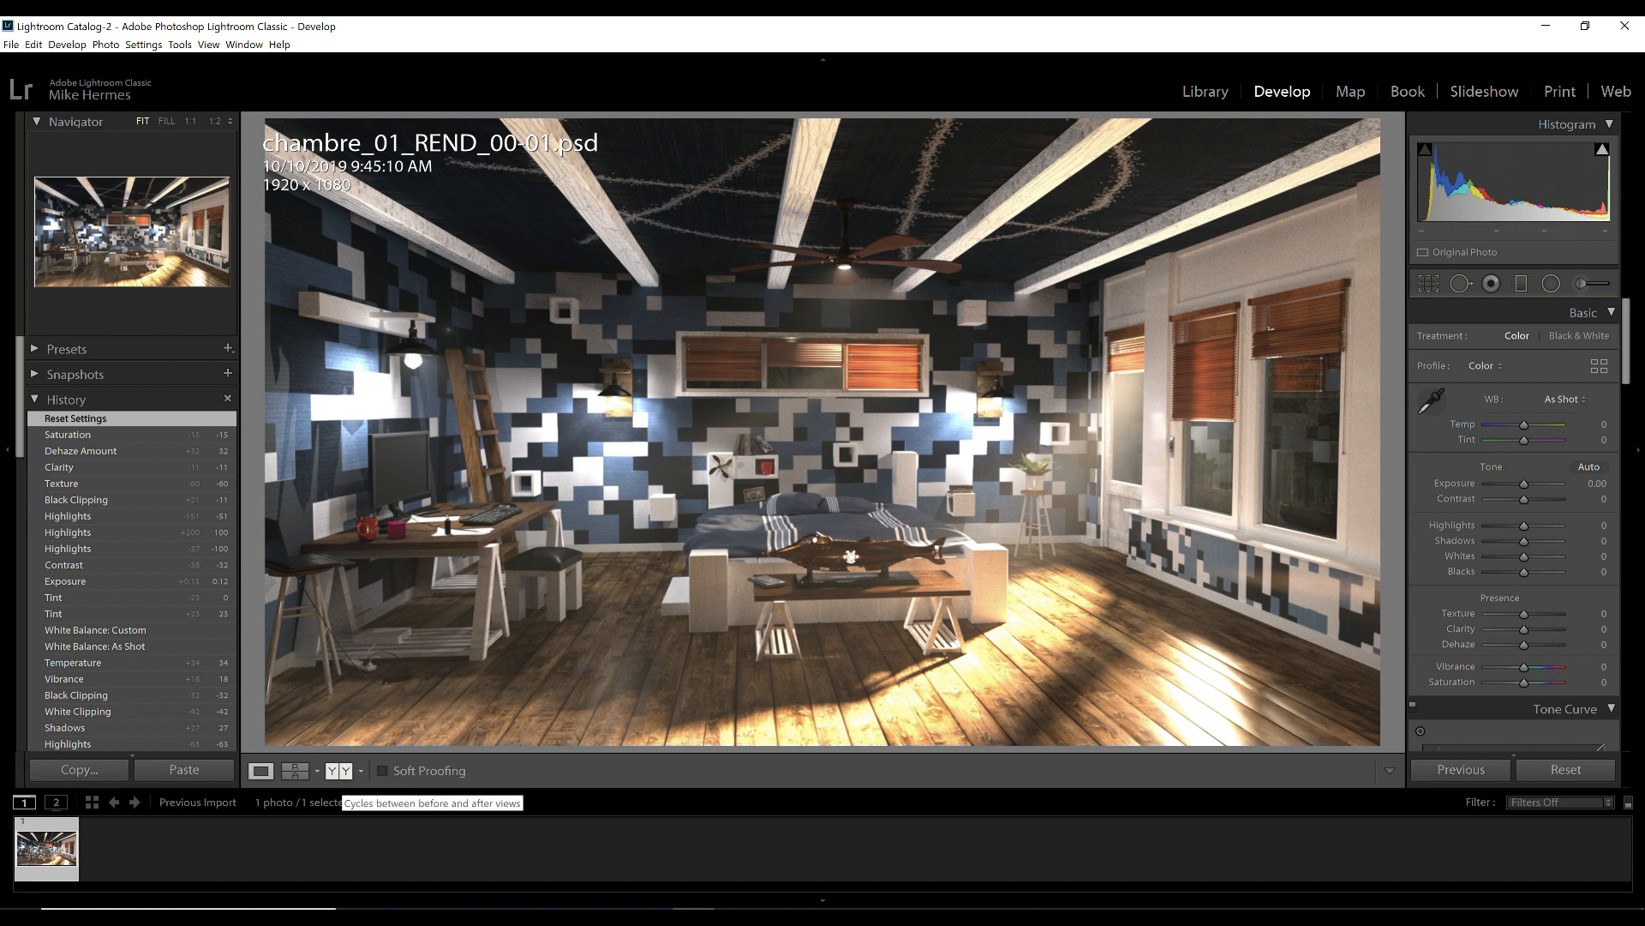
{"action": "left_click", "coordinate": [339, 770]}
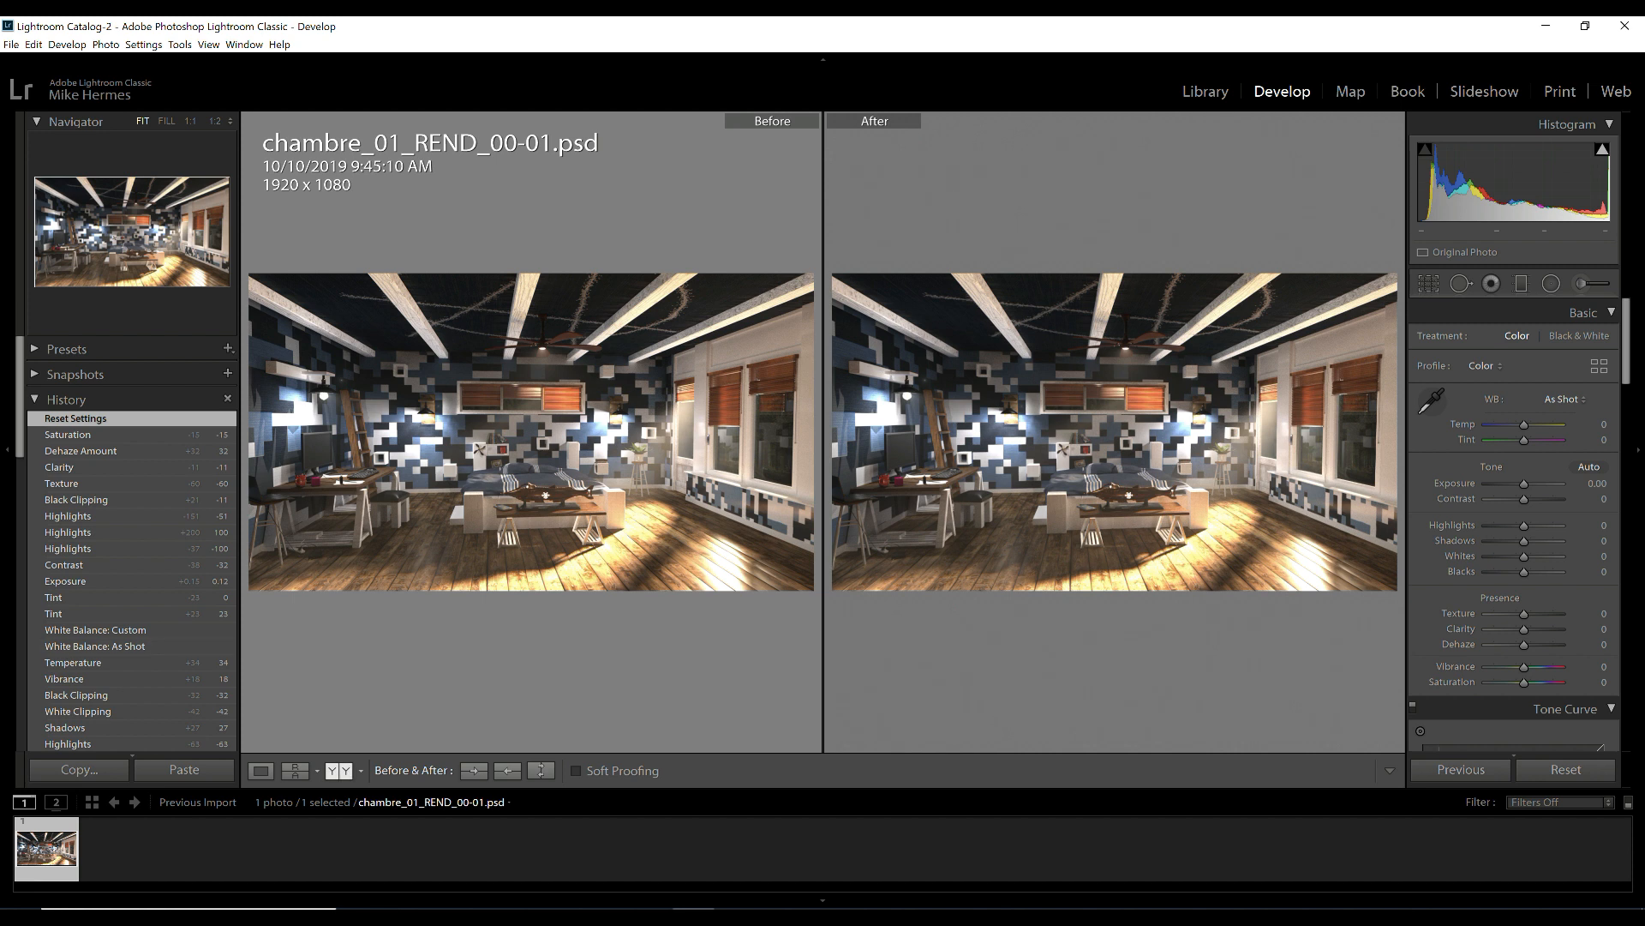
{"action": "left_click", "coordinate": [260, 770]}
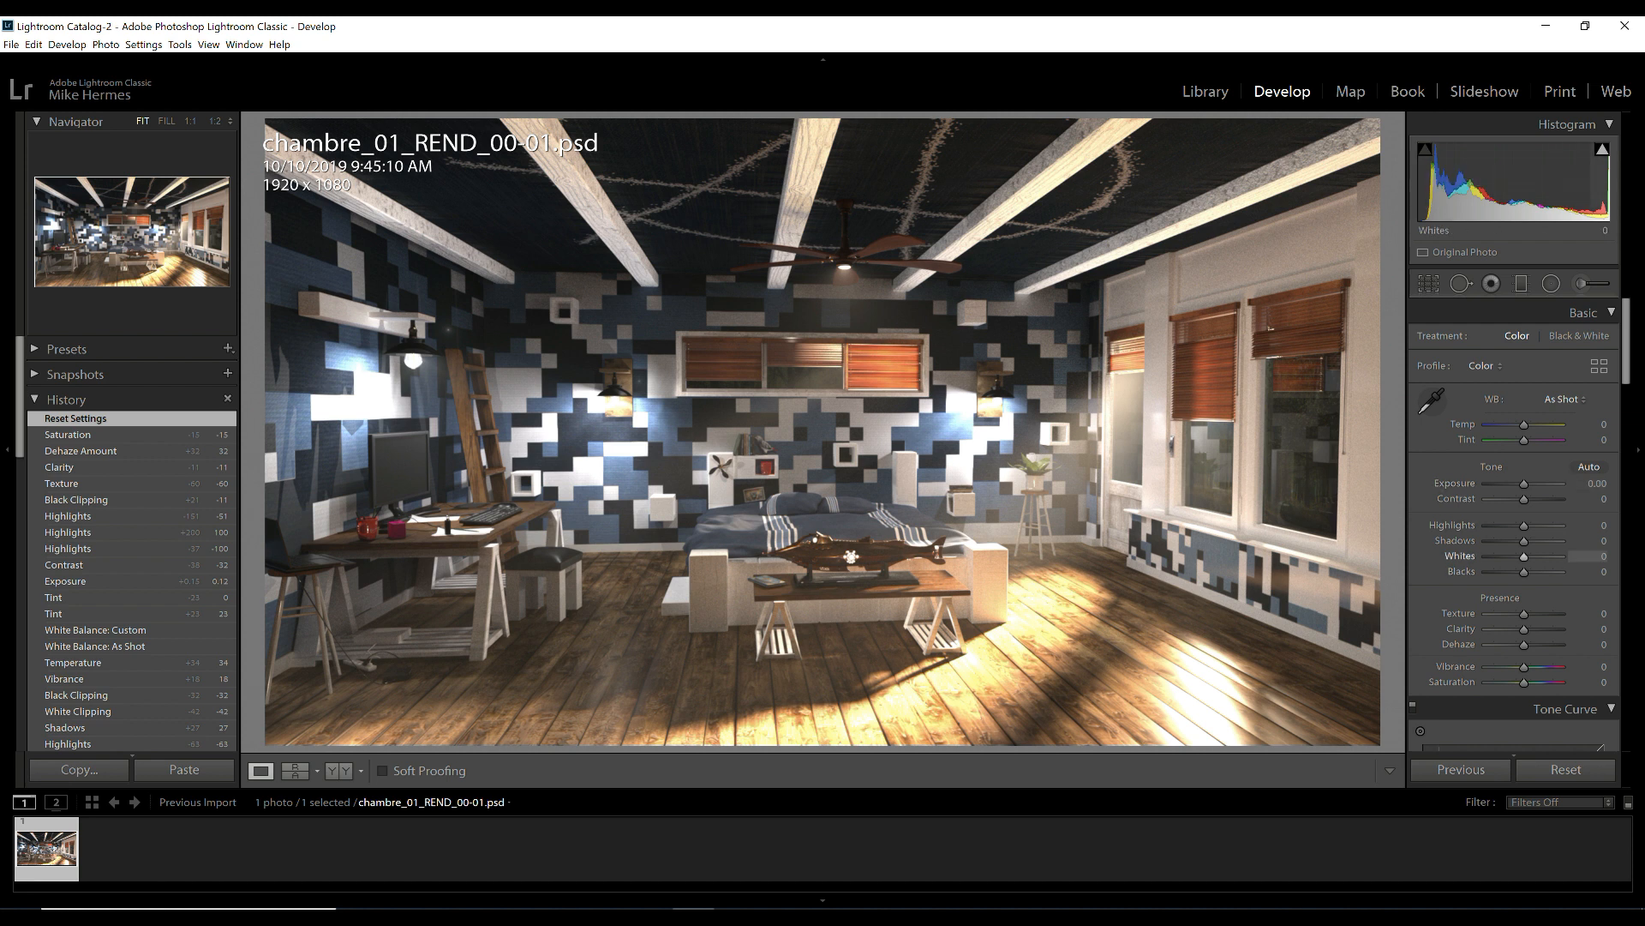
Check the highlight clipping on the photo and set the white balance Temp to -14
{"action": "left_click", "coordinate": [1602, 149]}
{"action": "mouse_move", "coordinate": [1602, 151]}
{"action": "left_click_drag", "start_coordinate": [1524, 424], "coordinate": [1519, 424]}
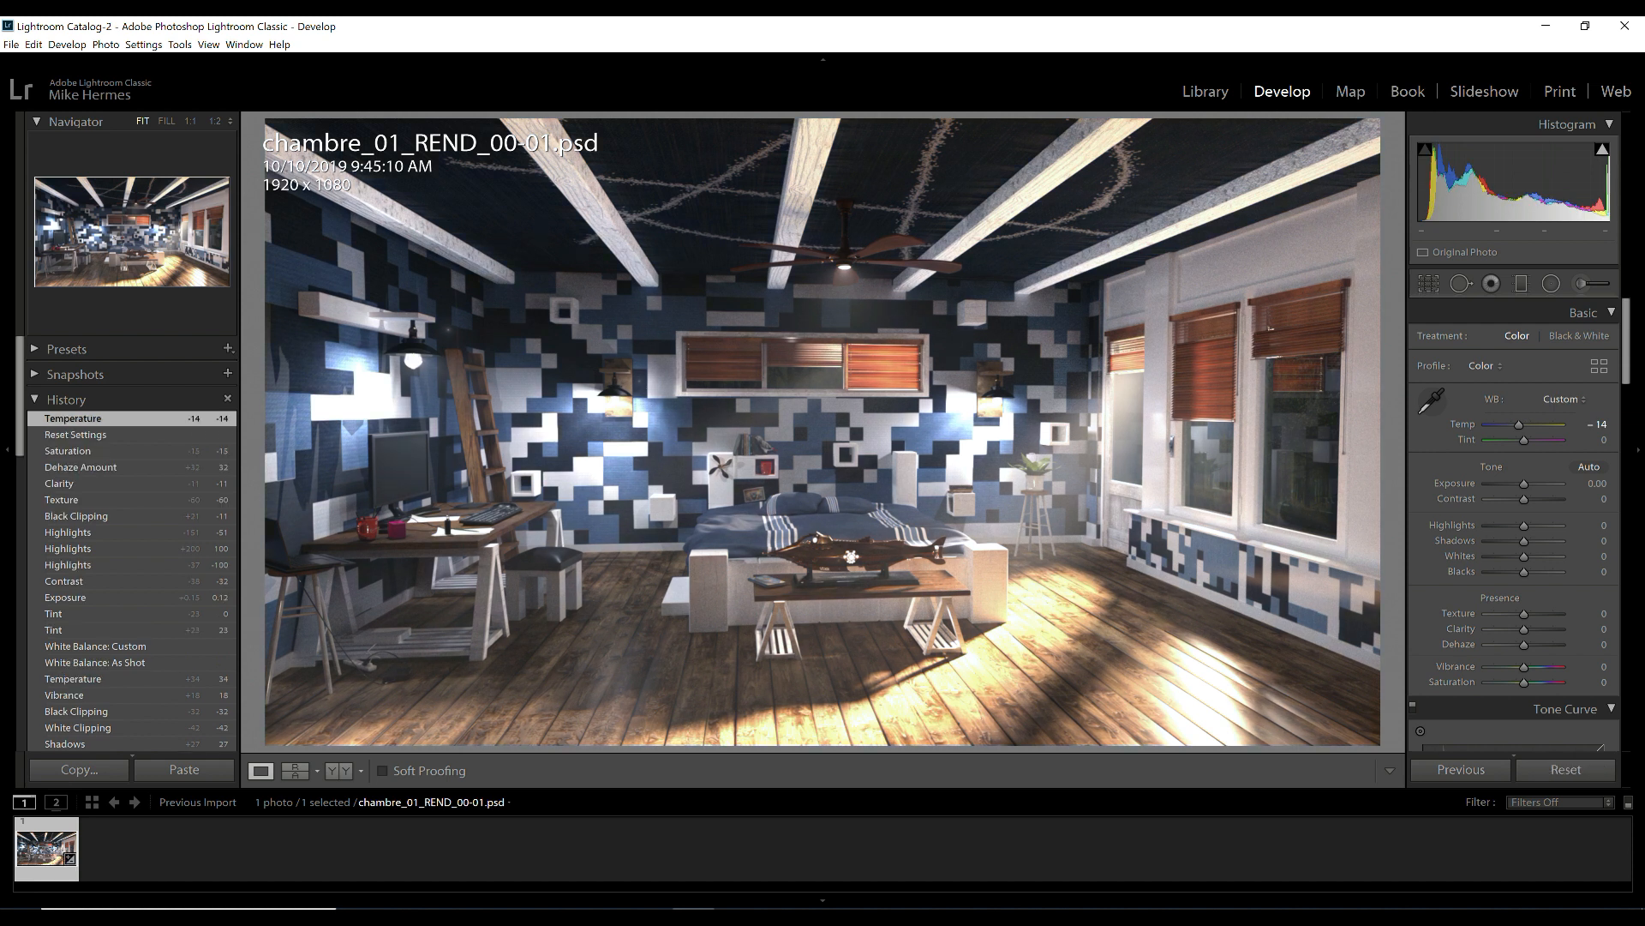
Set Contrast to +6, Highlights to -24, Shadows to +26, Whites to -100, Blacks to -38, Vibrance to +16 and Saturation to +1
{"action": "key", "text": "shift"}
{"action": "left_click_drag", "start_coordinate": [1524, 499], "coordinate": [1510, 571]}
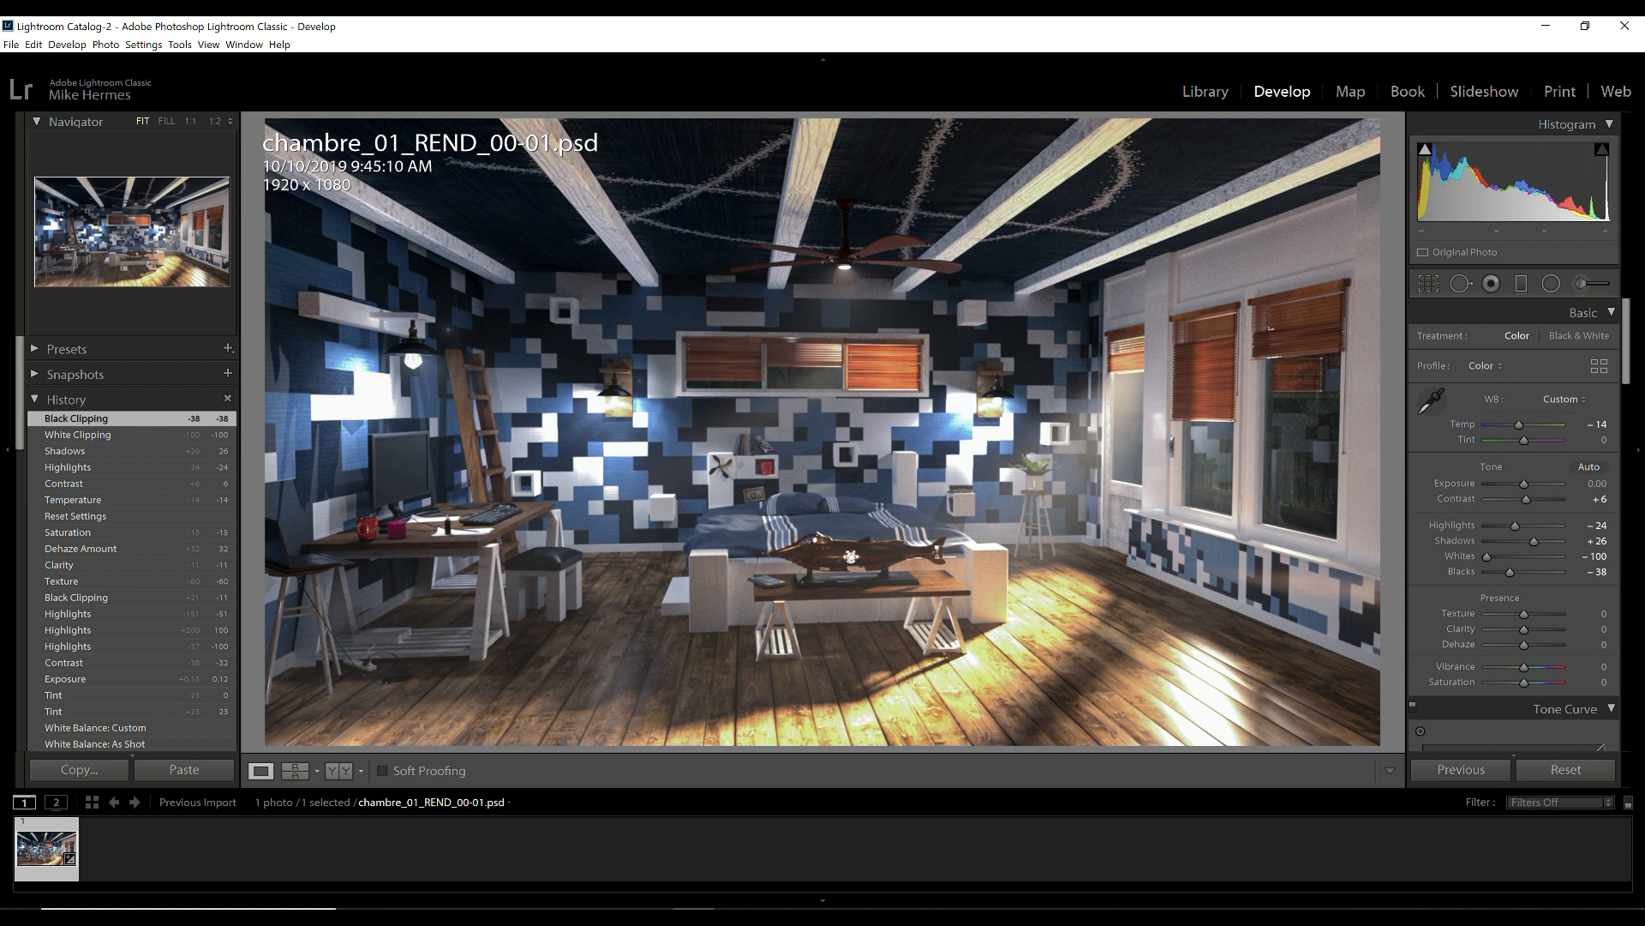
{"action": "left_click_drag", "start_coordinate": [1523, 666], "coordinate": [1524, 682]}
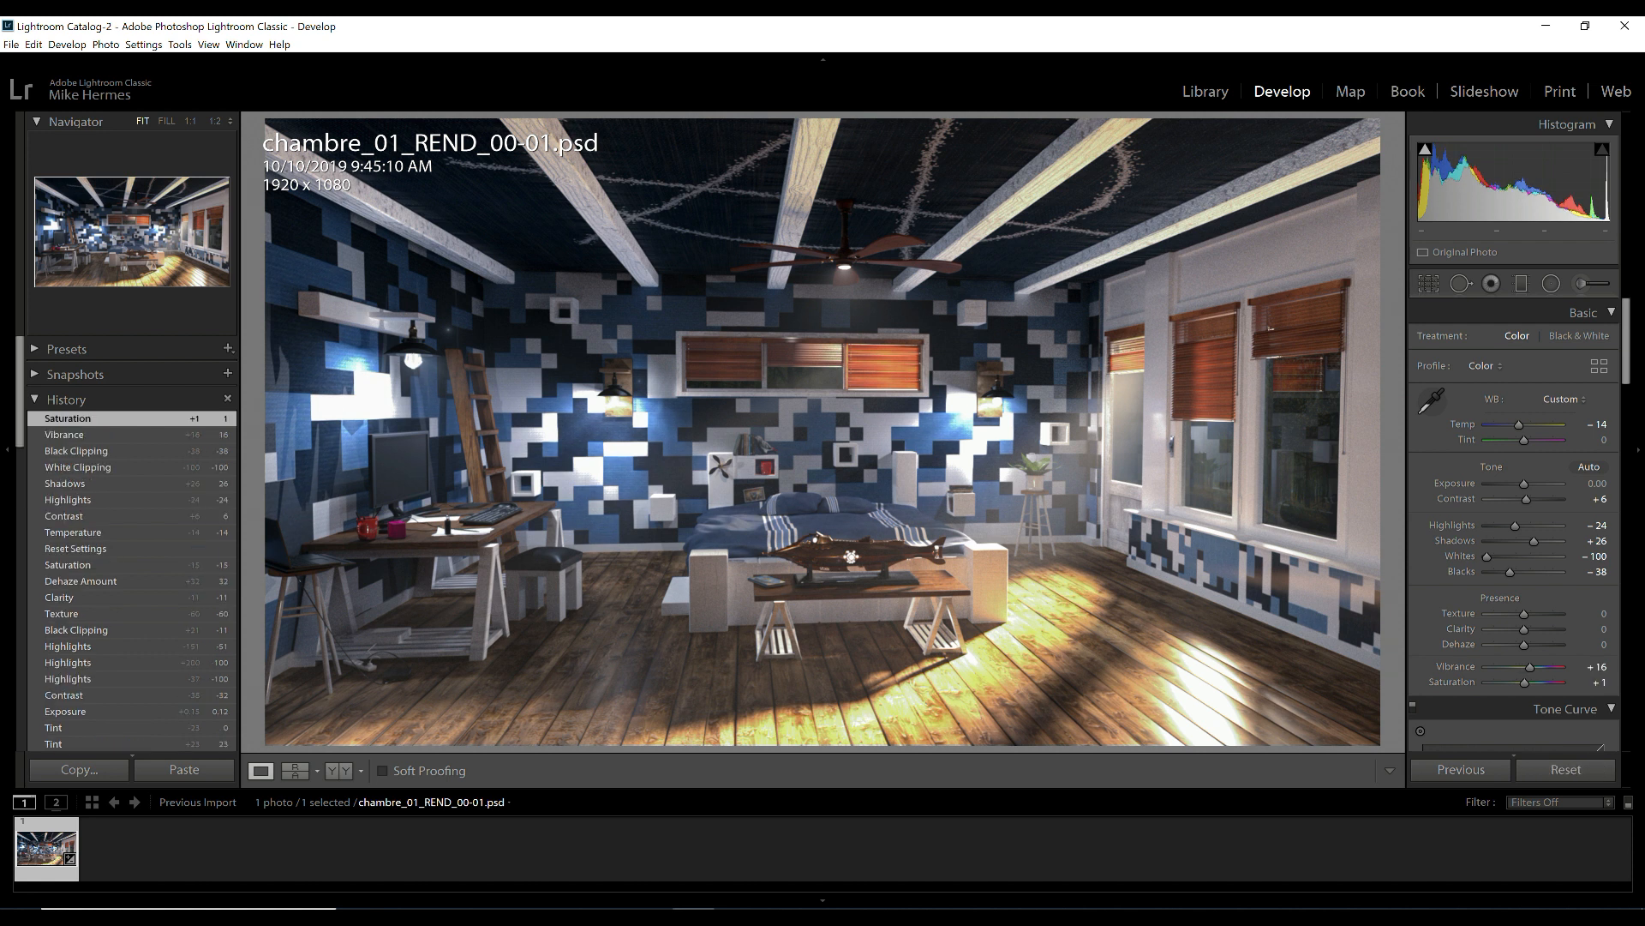
Look over the remaining Develop settings and compare the photo before and after the edits
{"action": "scroll", "coordinate": [1513, 514], "scroll_direction": "down", "scroll_amount": 8}
{"action": "scroll", "coordinate": [1514, 514], "scroll_direction": "down", "scroll_amount": 8}
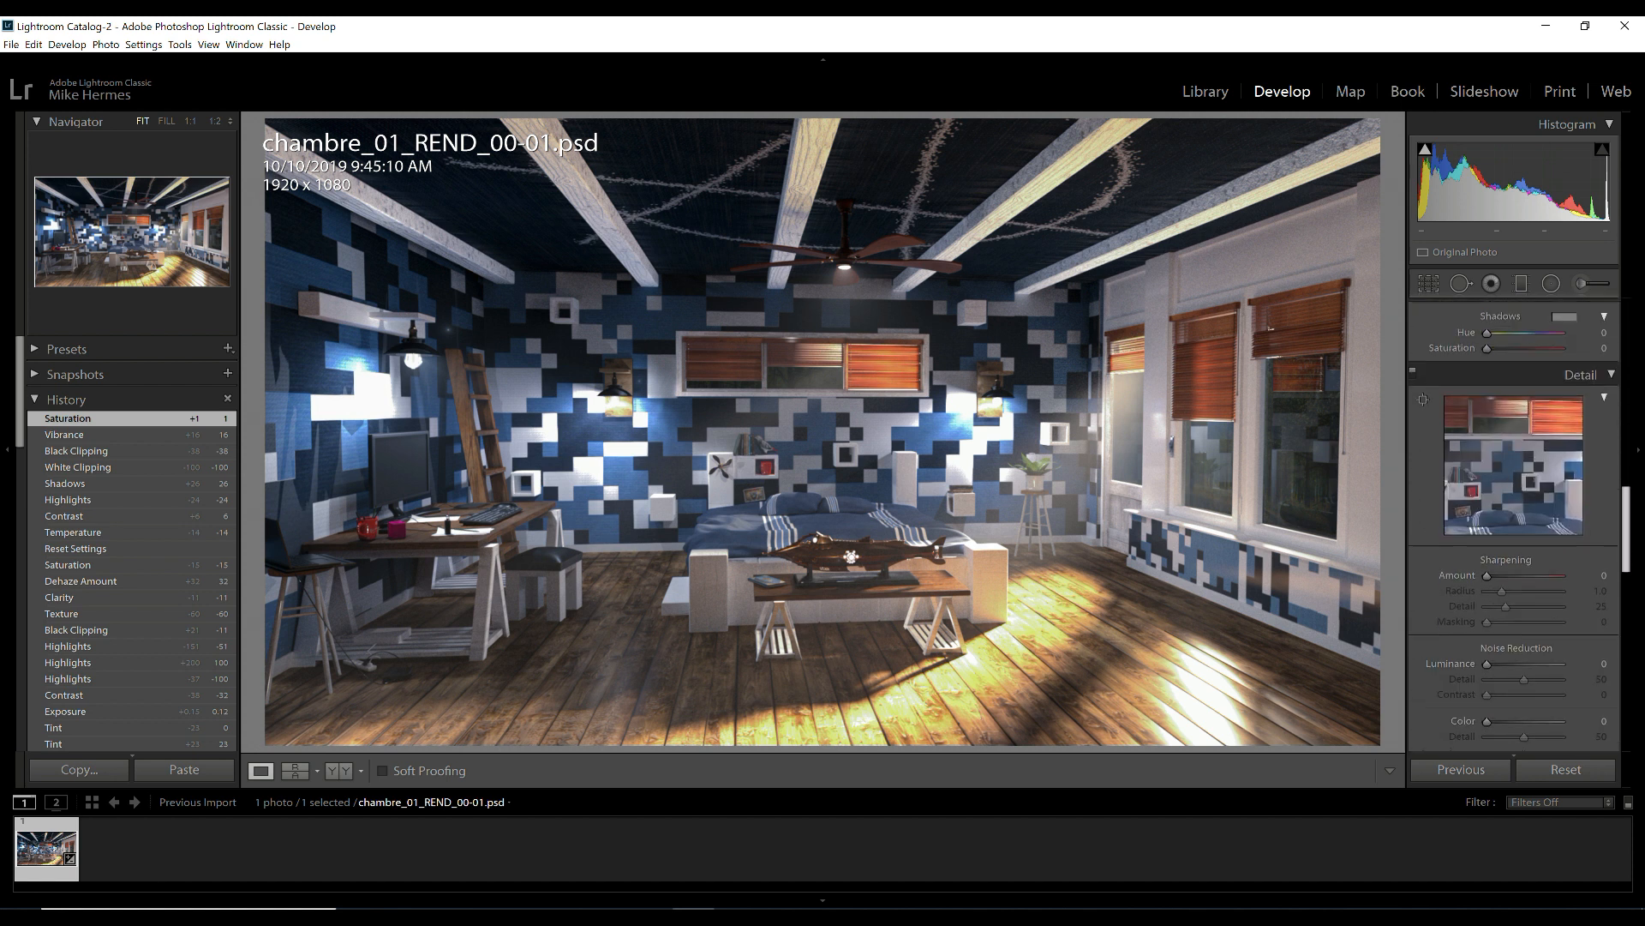
{"action": "scroll", "coordinate": [1514, 514], "scroll_direction": "up", "scroll_amount": 12}
{"action": "scroll", "coordinate": [1514, 515], "scroll_direction": "up", "scroll_amount": 5}
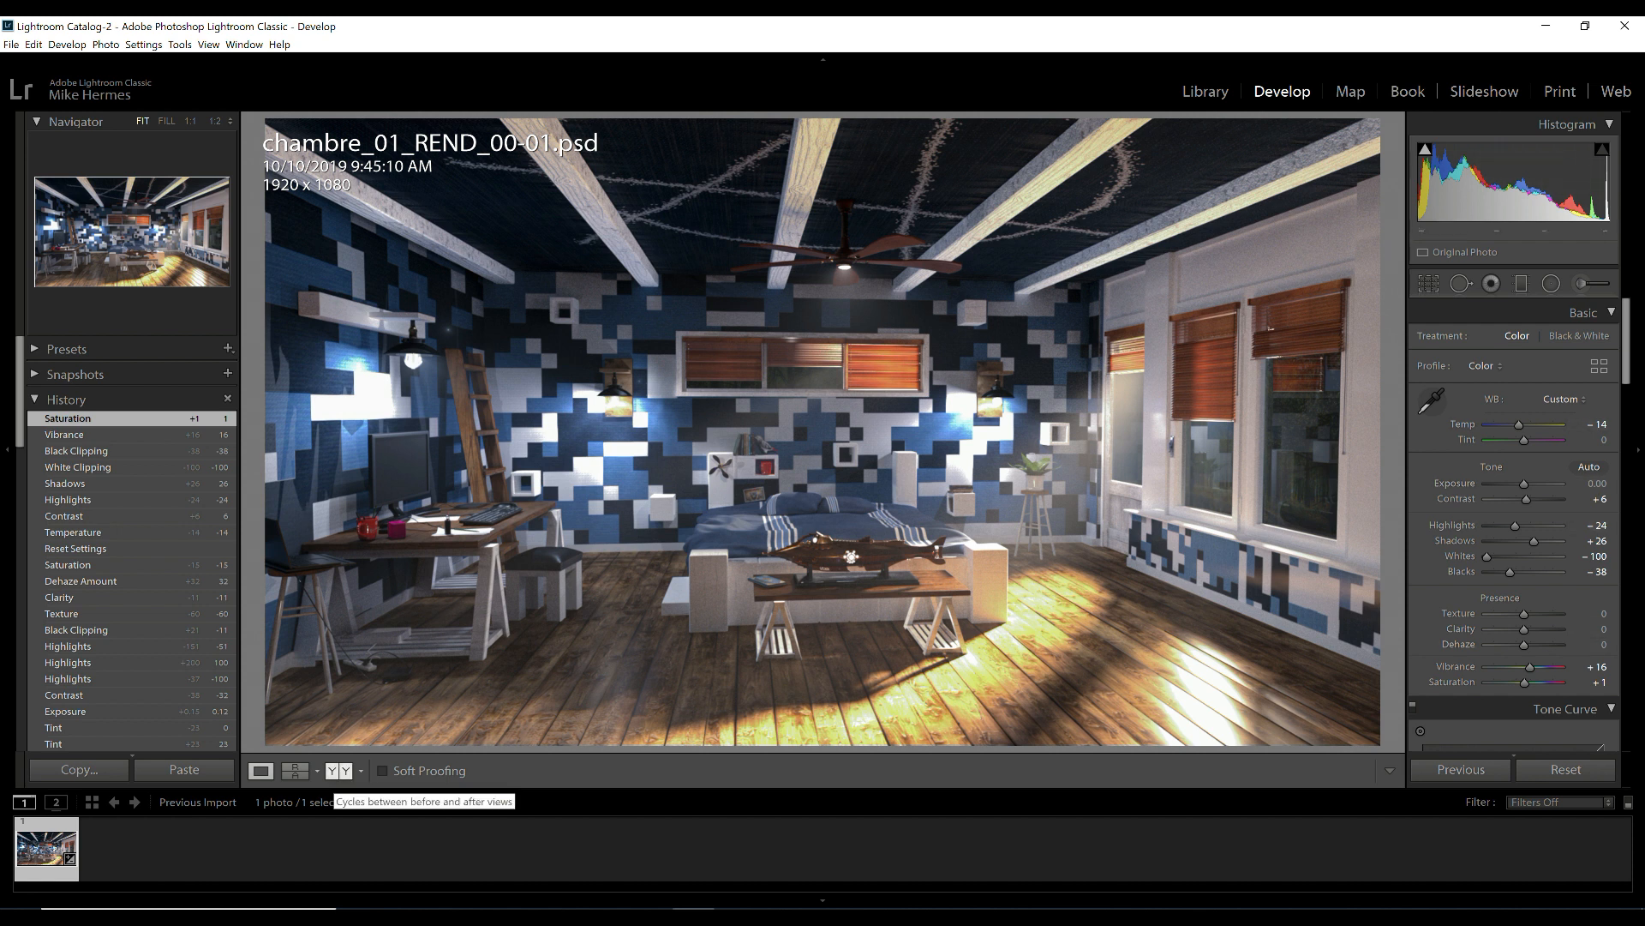
{"action": "left_click", "coordinate": [339, 770]}
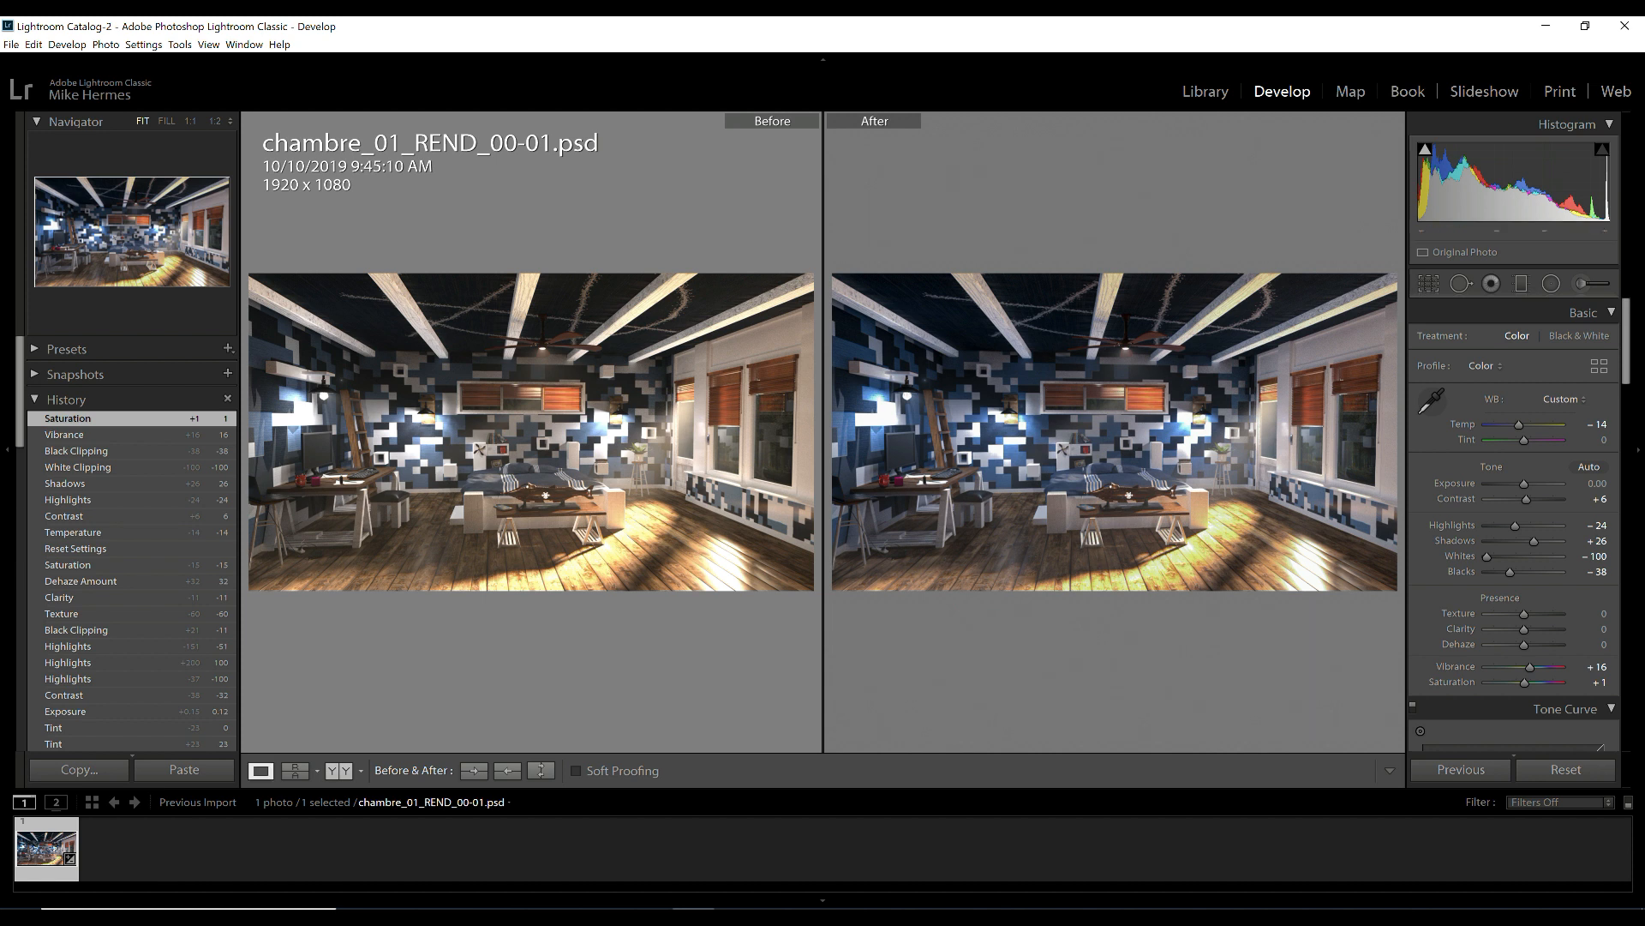
{"action": "left_click", "coordinate": [261, 770]}
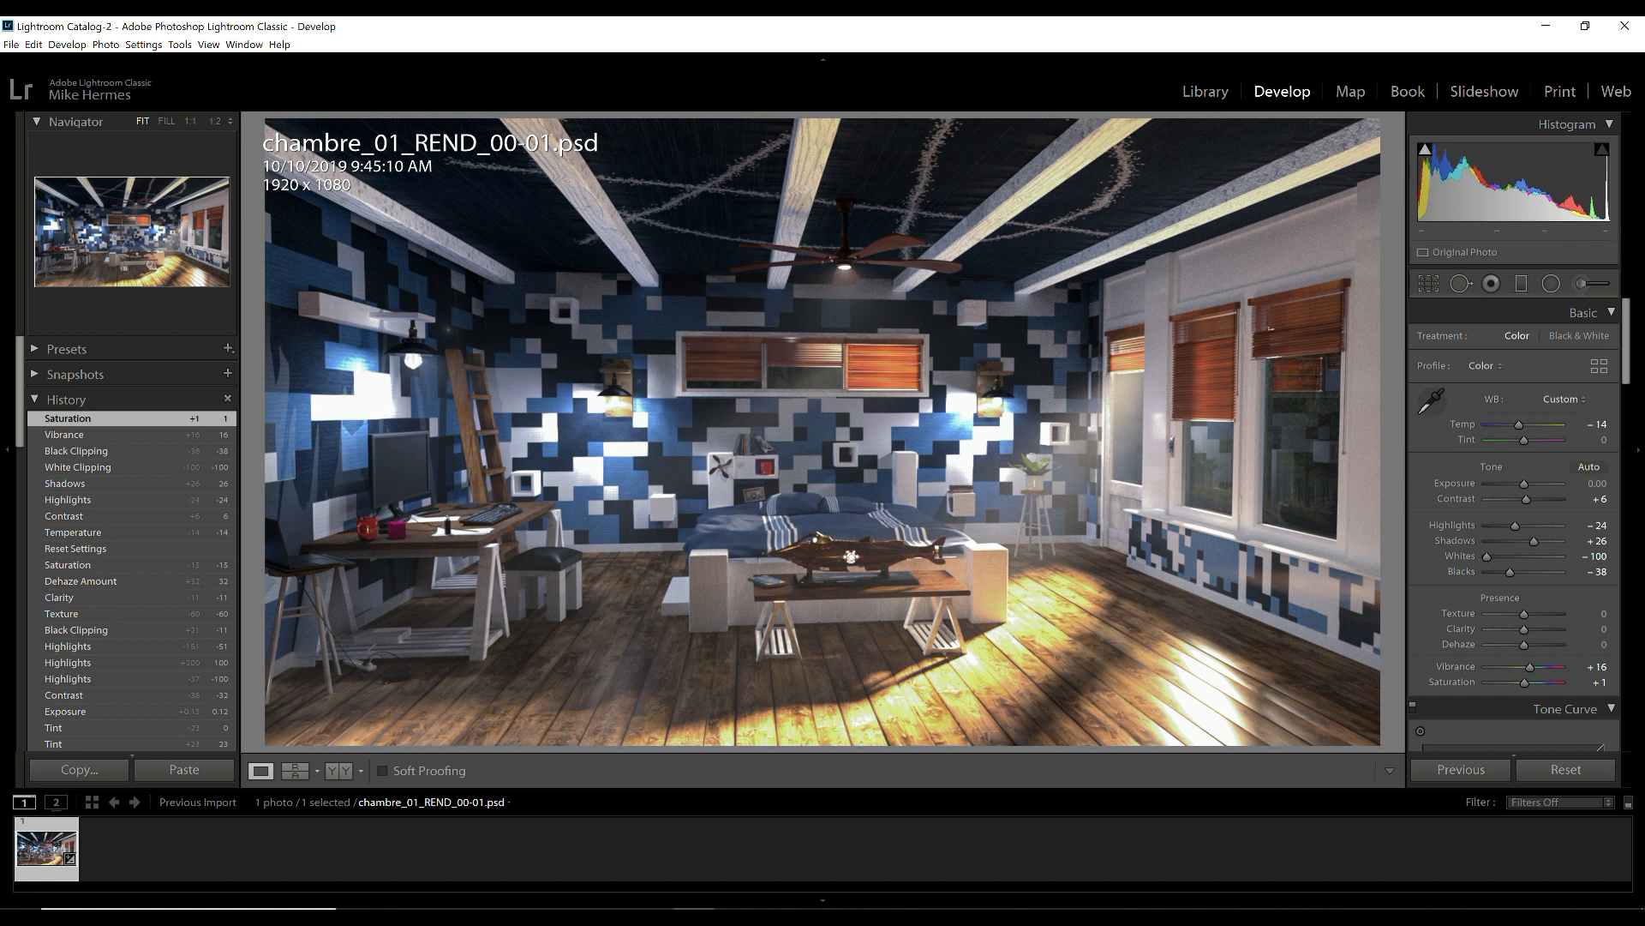
Try the As Shot white balance on the photo and return it to Custom
{"action": "left_click", "coordinate": [1565, 399]}
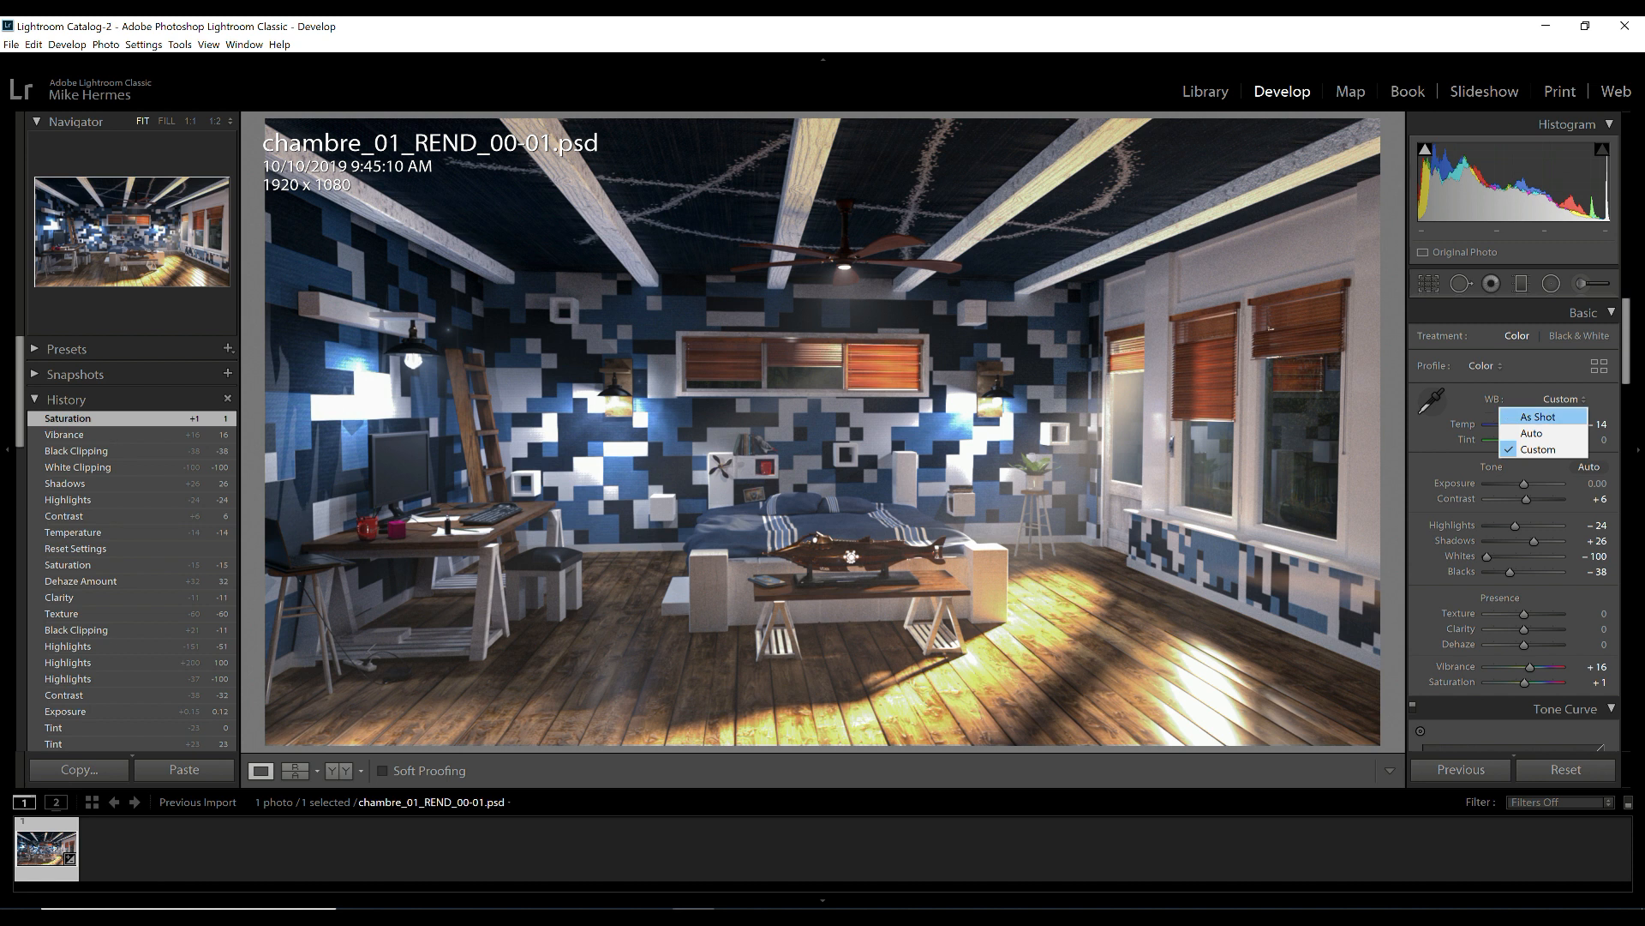
{"action": "left_click", "coordinate": [1538, 416]}
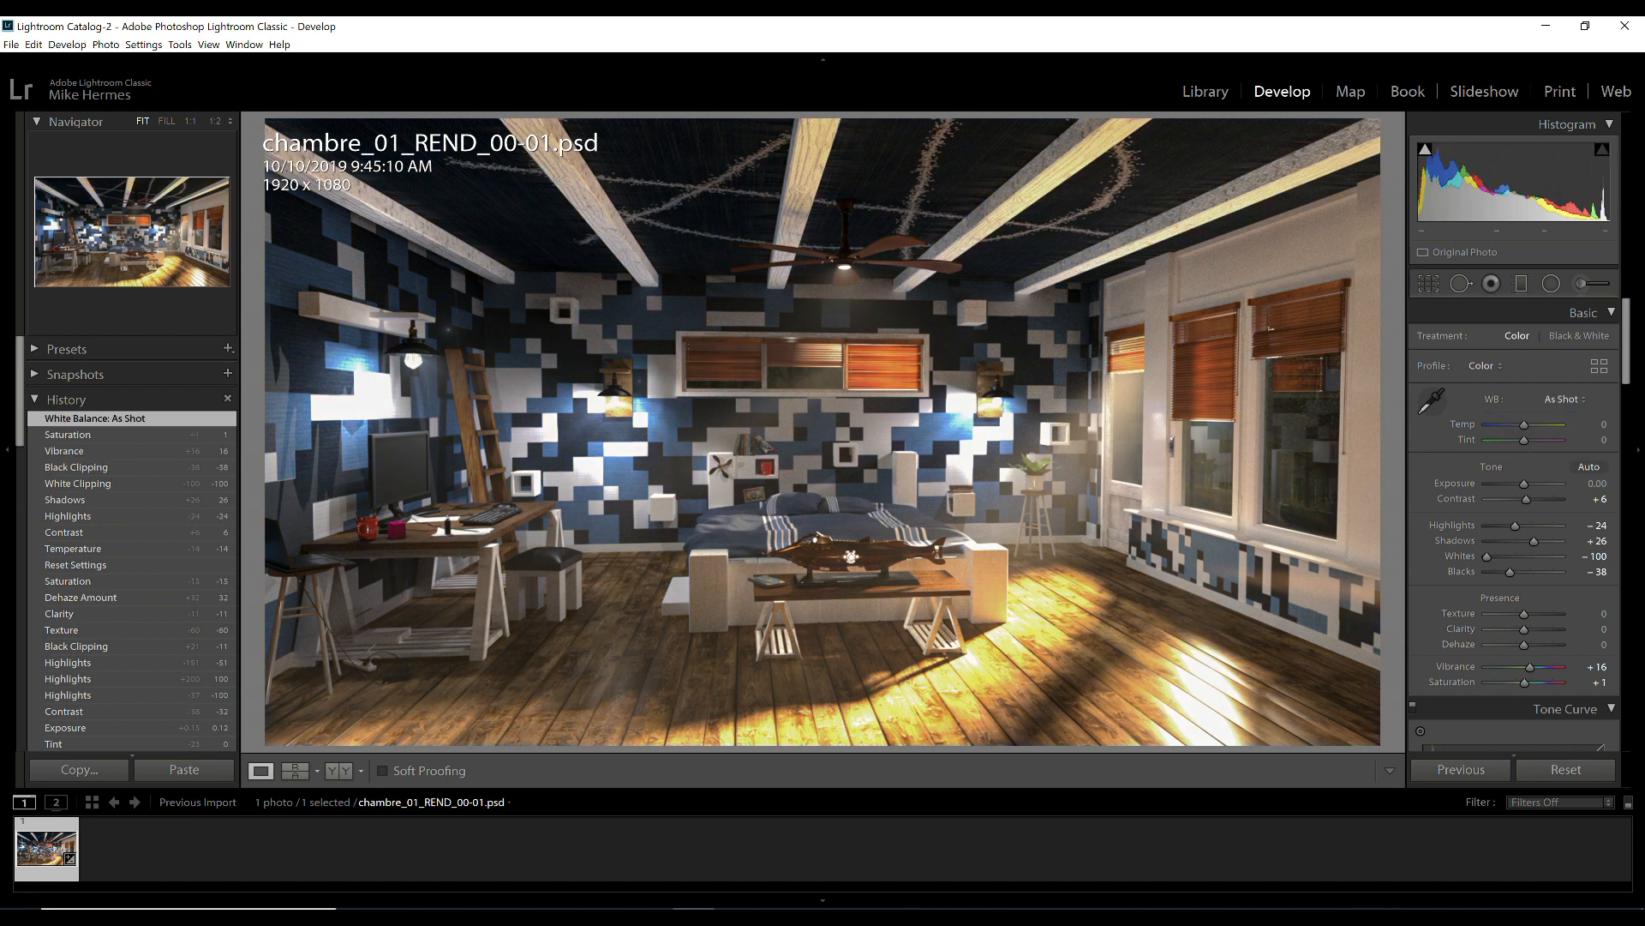
{"action": "left_click", "coordinate": [1565, 399]}
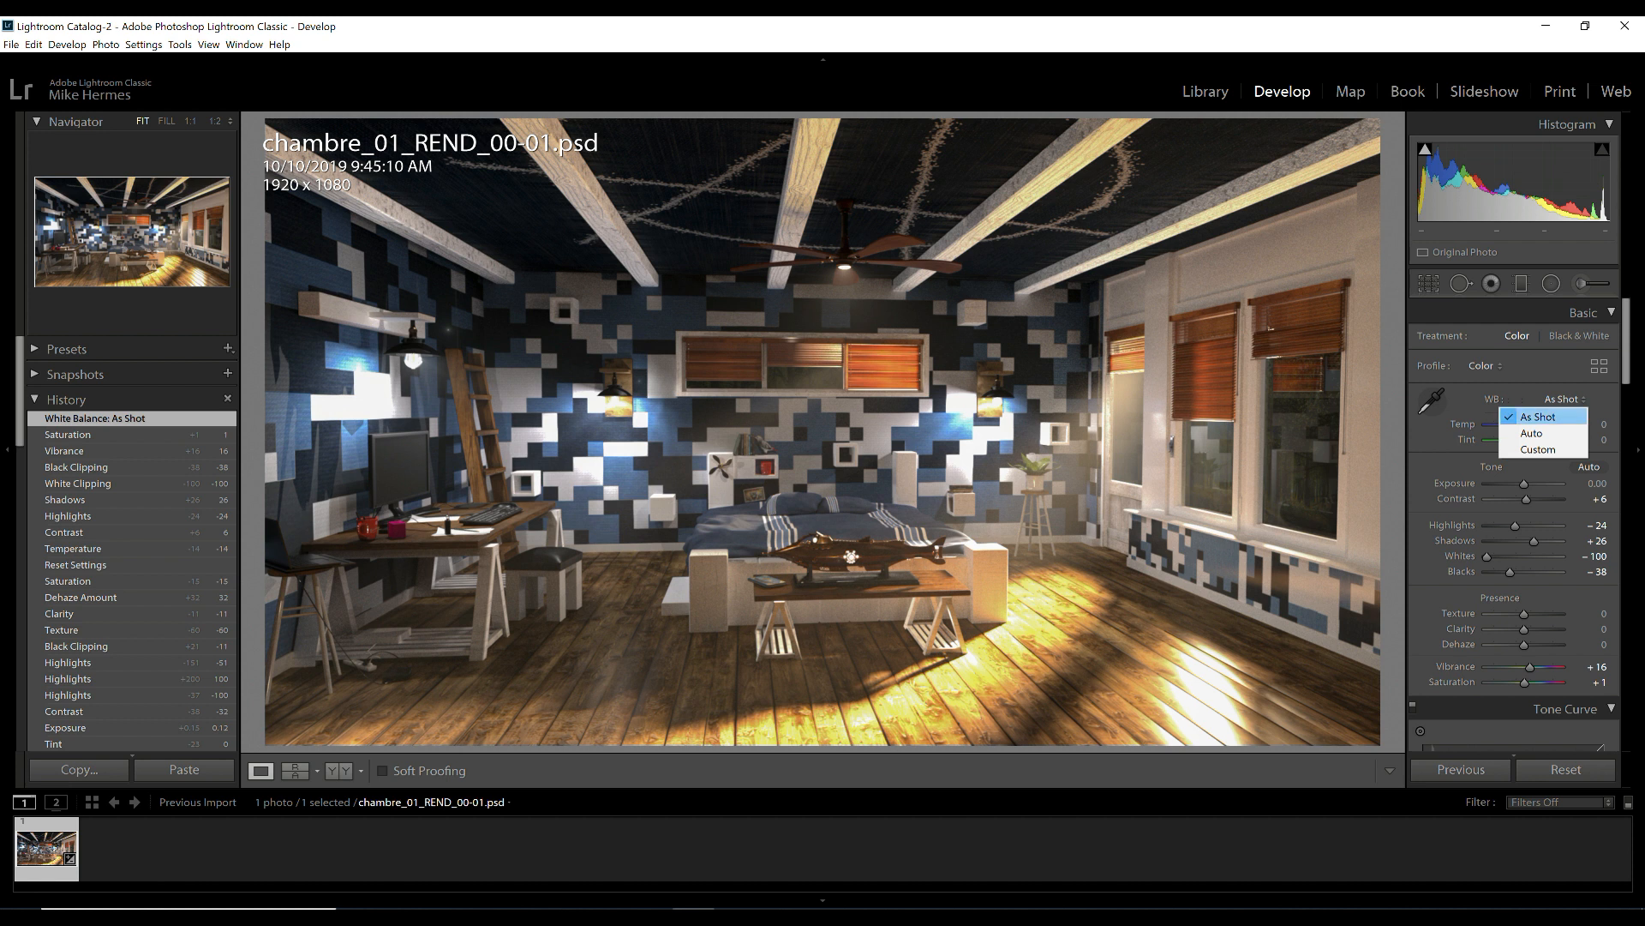
{"action": "left_click", "coordinate": [1538, 449]}
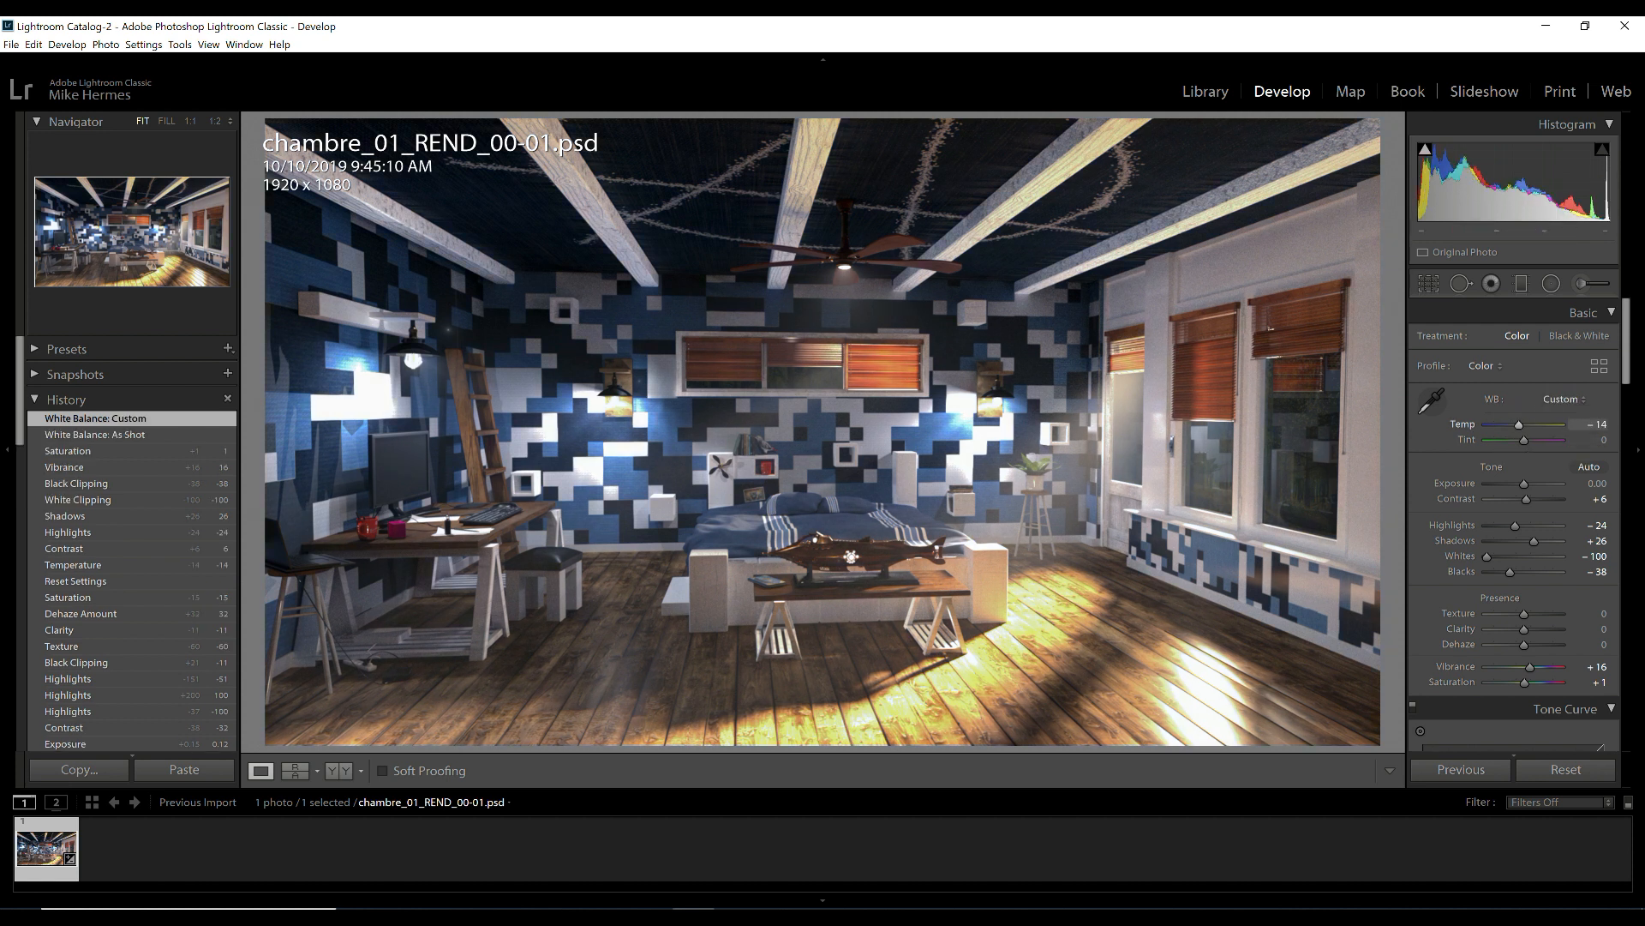
Warm up the photo by raising the white balance Temp to +38
{"action": "key", "text": "Up"}
{"action": "key", "text": "Up"}
{"action": "key", "text": "Up"}
{"action": "key", "text": "Up"}
{"action": "key", "text": "Up"}
{"action": "key", "text": "Up"}
{"action": "key", "text": "Up"}
{"action": "key", "text": "Up"}
{"action": "key", "text": "Up"}
{"action": "key", "text": "Up"}
{"action": "key", "text": "Up"}
{"action": "key", "text": "Up"}
{"action": "key", "text": "Up"}
{"action": "key", "text": "Up"}
{"action": "key", "text": "Up"}
{"action": "key", "text": "Up"}
{"action": "key", "text": "Up"}
{"action": "key", "text": "Up"}
{"action": "key", "text": "Up"}
{"action": "key", "text": "Up"}
{"action": "key", "text": "Up"}
{"action": "key", "text": "Up"}
{"action": "key", "text": "Up"}
{"action": "key", "text": "Up"}
{"action": "key", "text": "Up"}
{"action": "key", "text": "Up"}
{"action": "key", "text": "Up"}
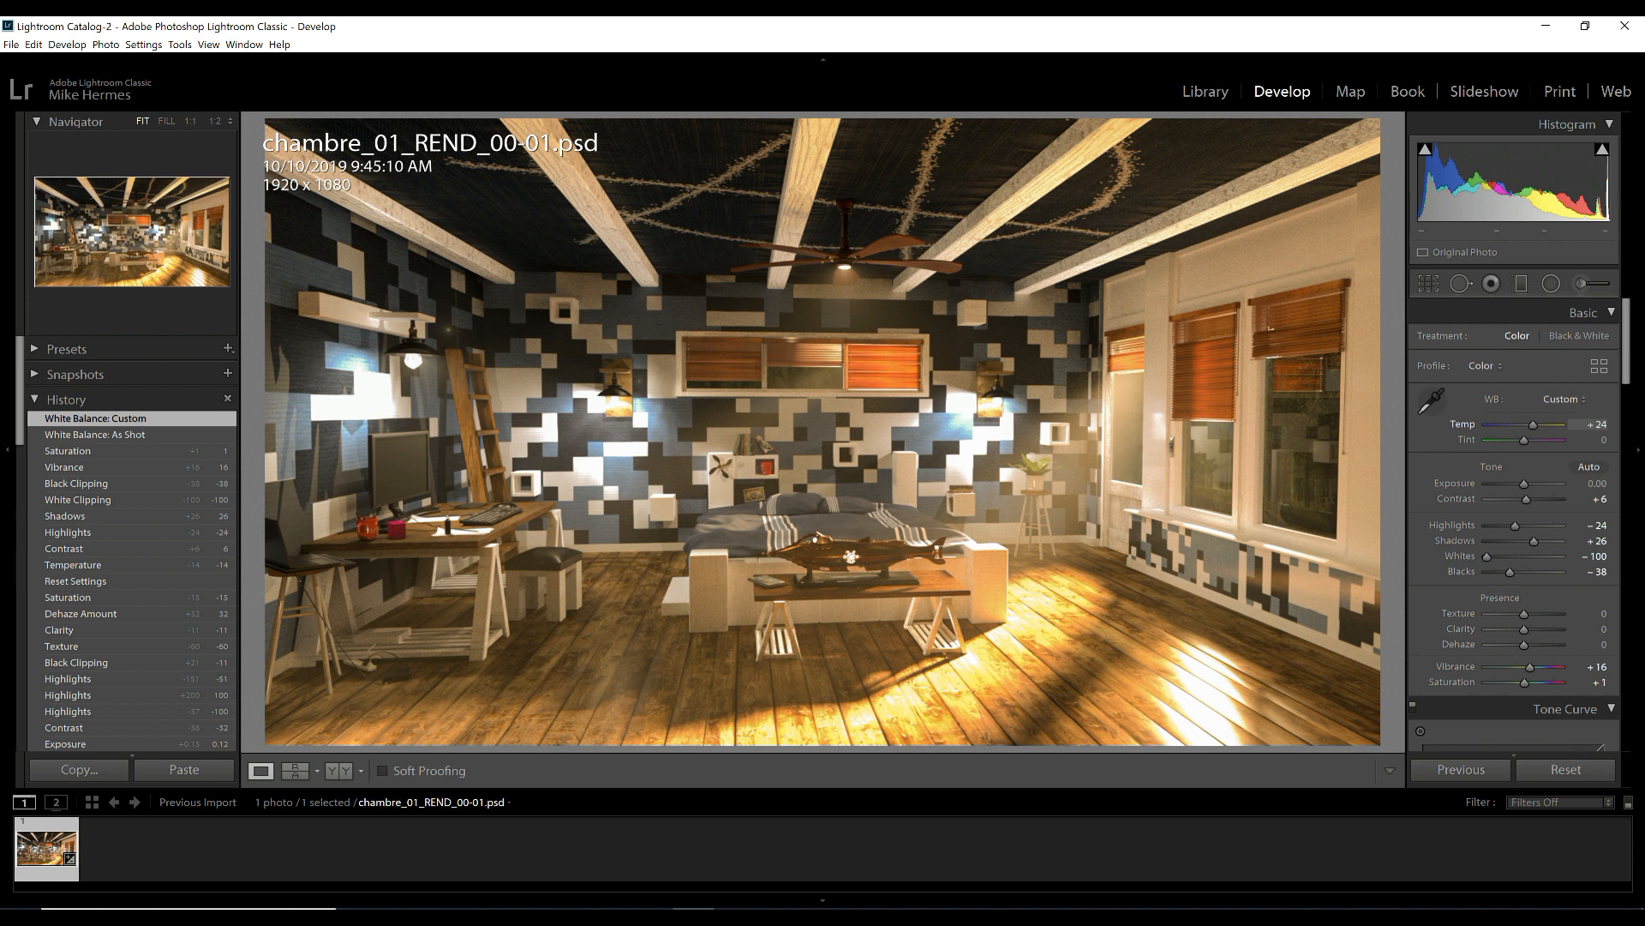
{"action": "key", "text": "Up"}
{"action": "key", "text": "Up"}
{"action": "key", "text": "Up"}
{"action": "key", "text": "Up"}
{"action": "key", "text": "Up"}
{"action": "key", "text": "Up"}
{"action": "key", "text": "Up"}
{"action": "key", "text": "Up"}
{"action": "key", "text": "Up"}
{"action": "key", "text": "Up"}
{"action": "key", "text": "Up"}
{"action": "key", "text": "Up"}
{"action": "key", "text": "Up"}
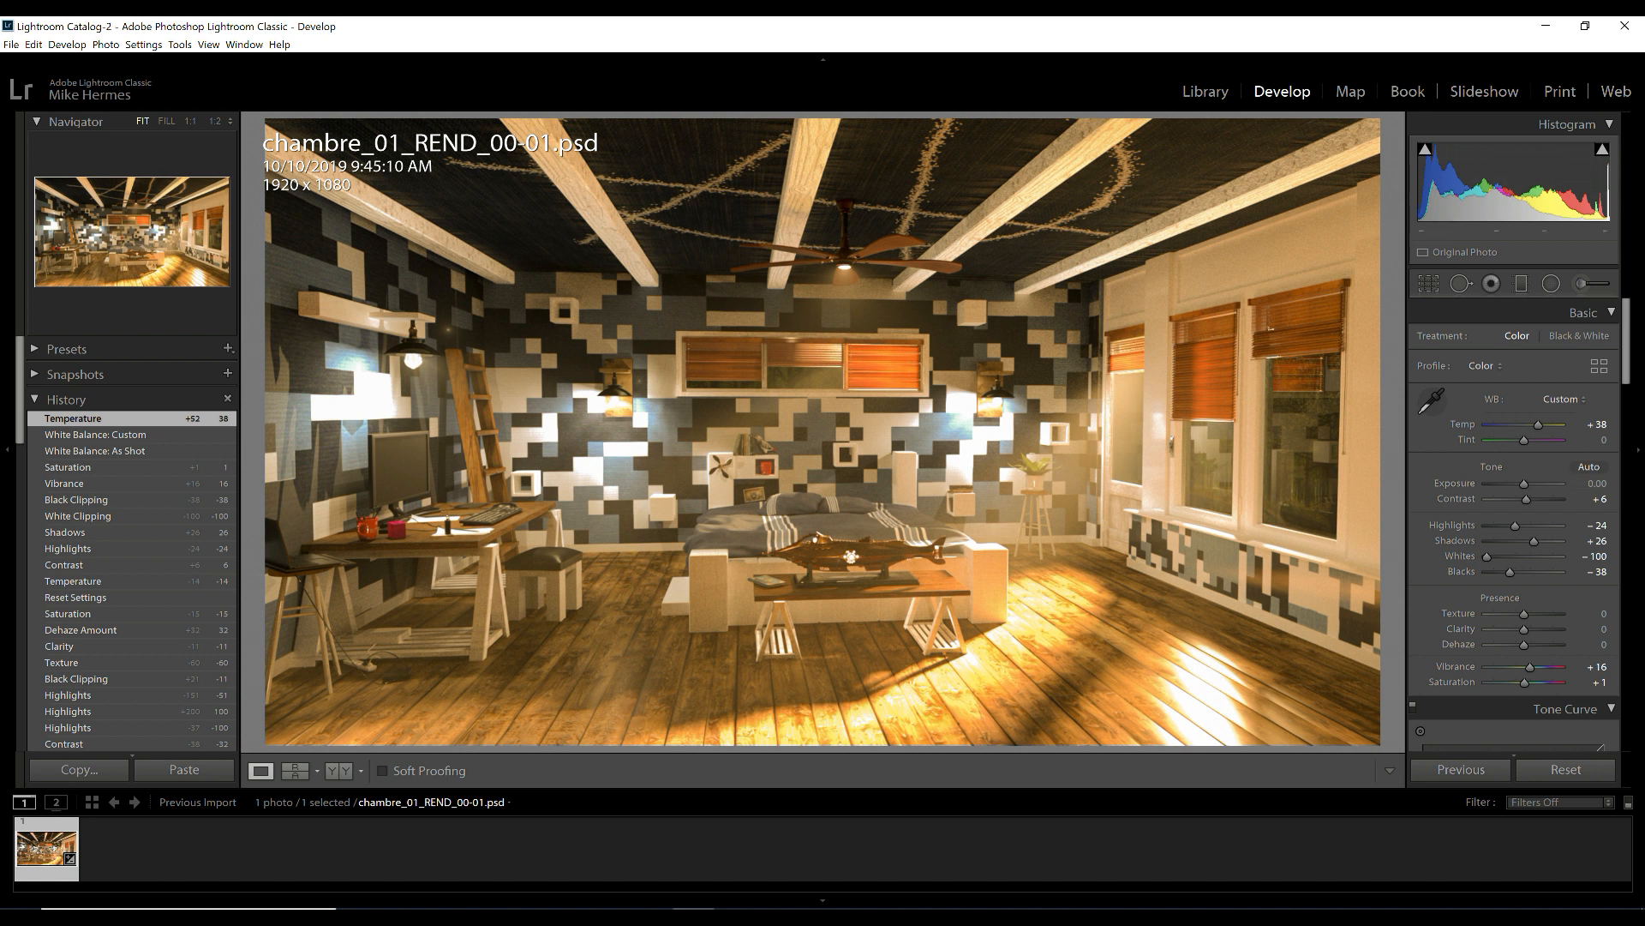
Try strong green and magenta Tint values, including -66 and +79, and return the Tint to 0
{"action": "key", "text": "period"}
{"action": "key", "text": "shift+Down"}
{"action": "key", "text": "shift+Down"}
{"action": "key", "text": "shift+Down"}
{"action": "key", "text": "shift+Down"}
{"action": "key", "text": "shift+Down"}
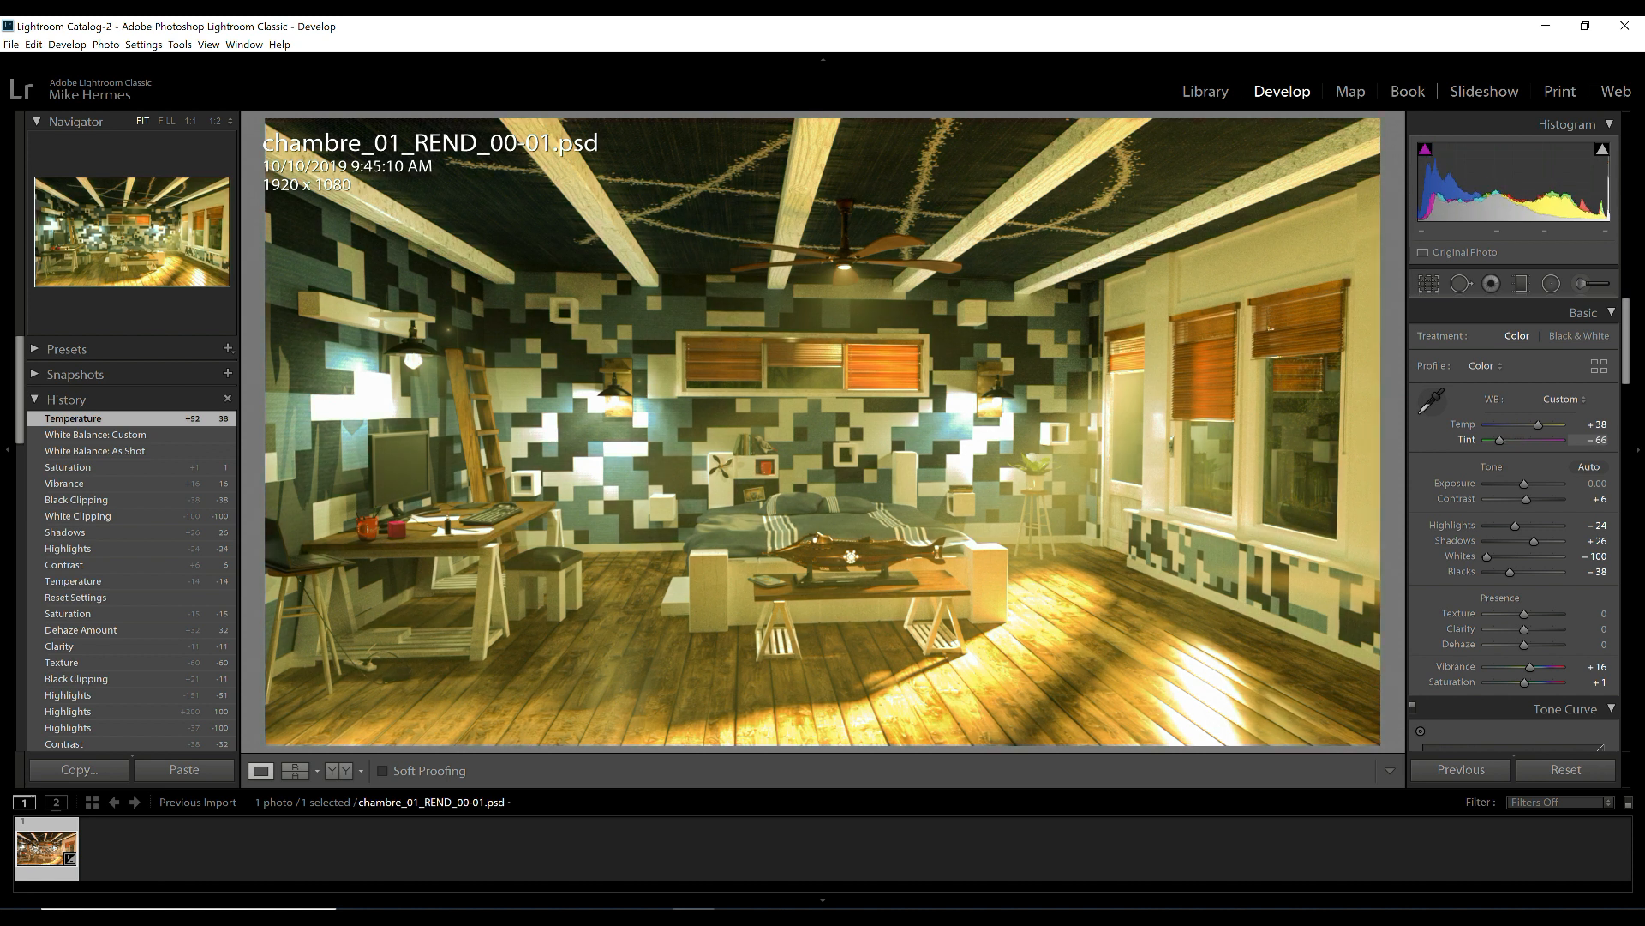
{"action": "key", "text": "shift+Up"}
{"action": "key", "text": "shift+Up"}
{"action": "key", "text": "shift+Up"}
{"action": "key", "text": "shift+Up"}
{"action": "key", "text": "shift+Up"}
{"action": "key", "text": "shift+Up"}
{"action": "key", "text": "shift+Up"}
{"action": "key", "text": "shift+Up"}
{"action": "key", "text": "shift+Up"}
{"action": "key", "text": "shift+Up"}
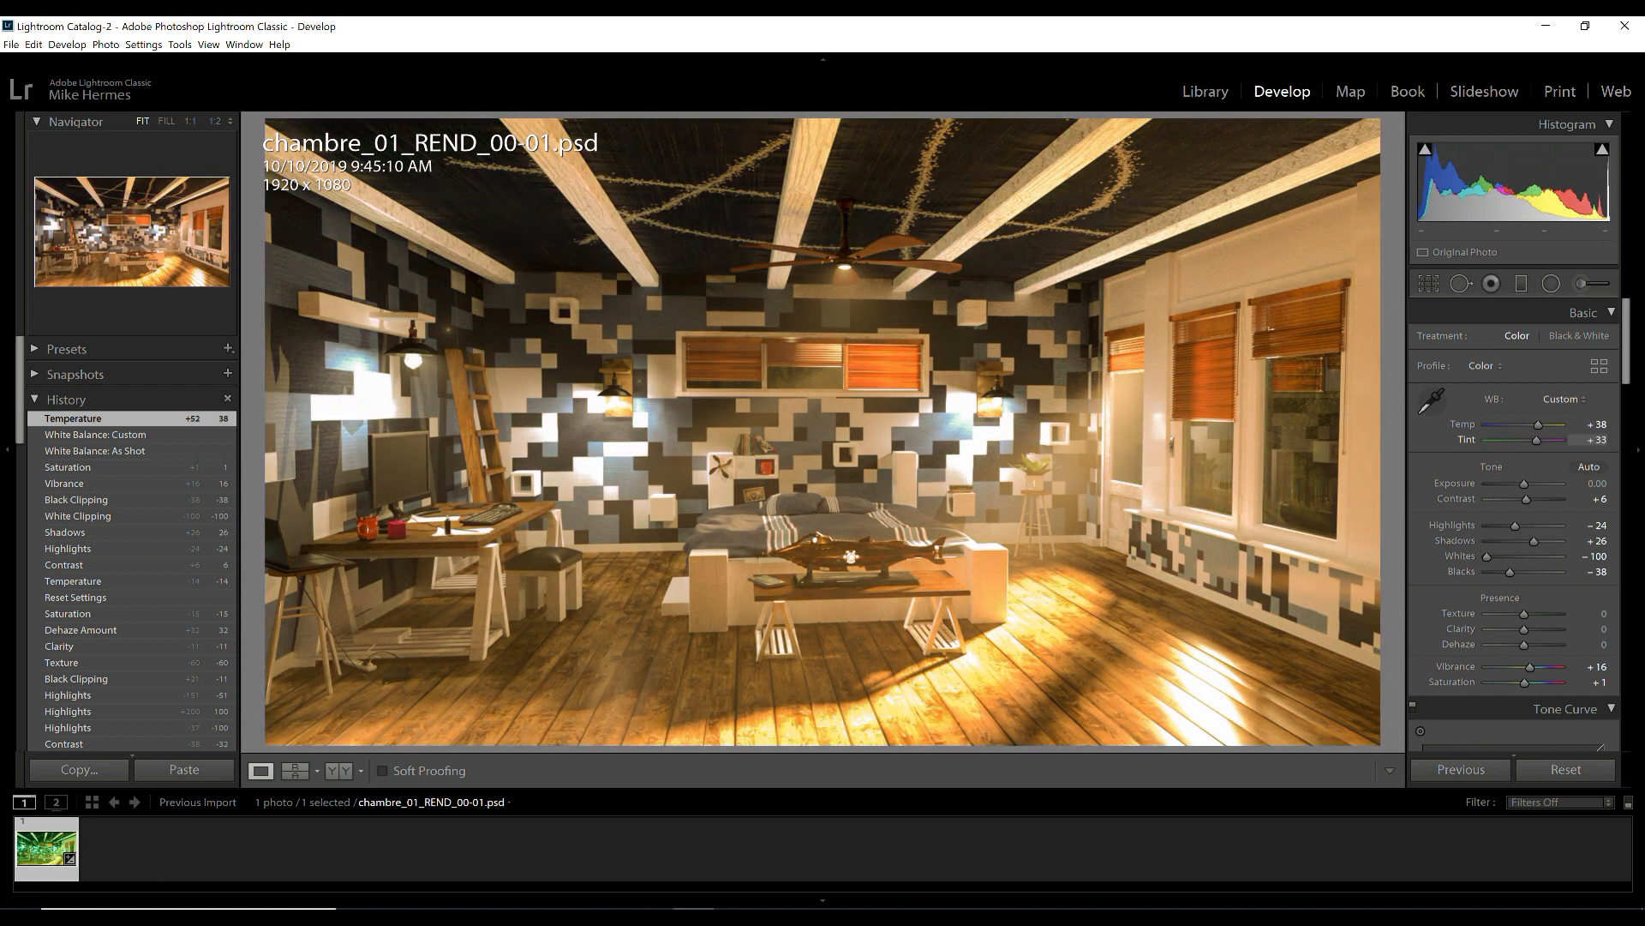
{"action": "type", "text": "49"}
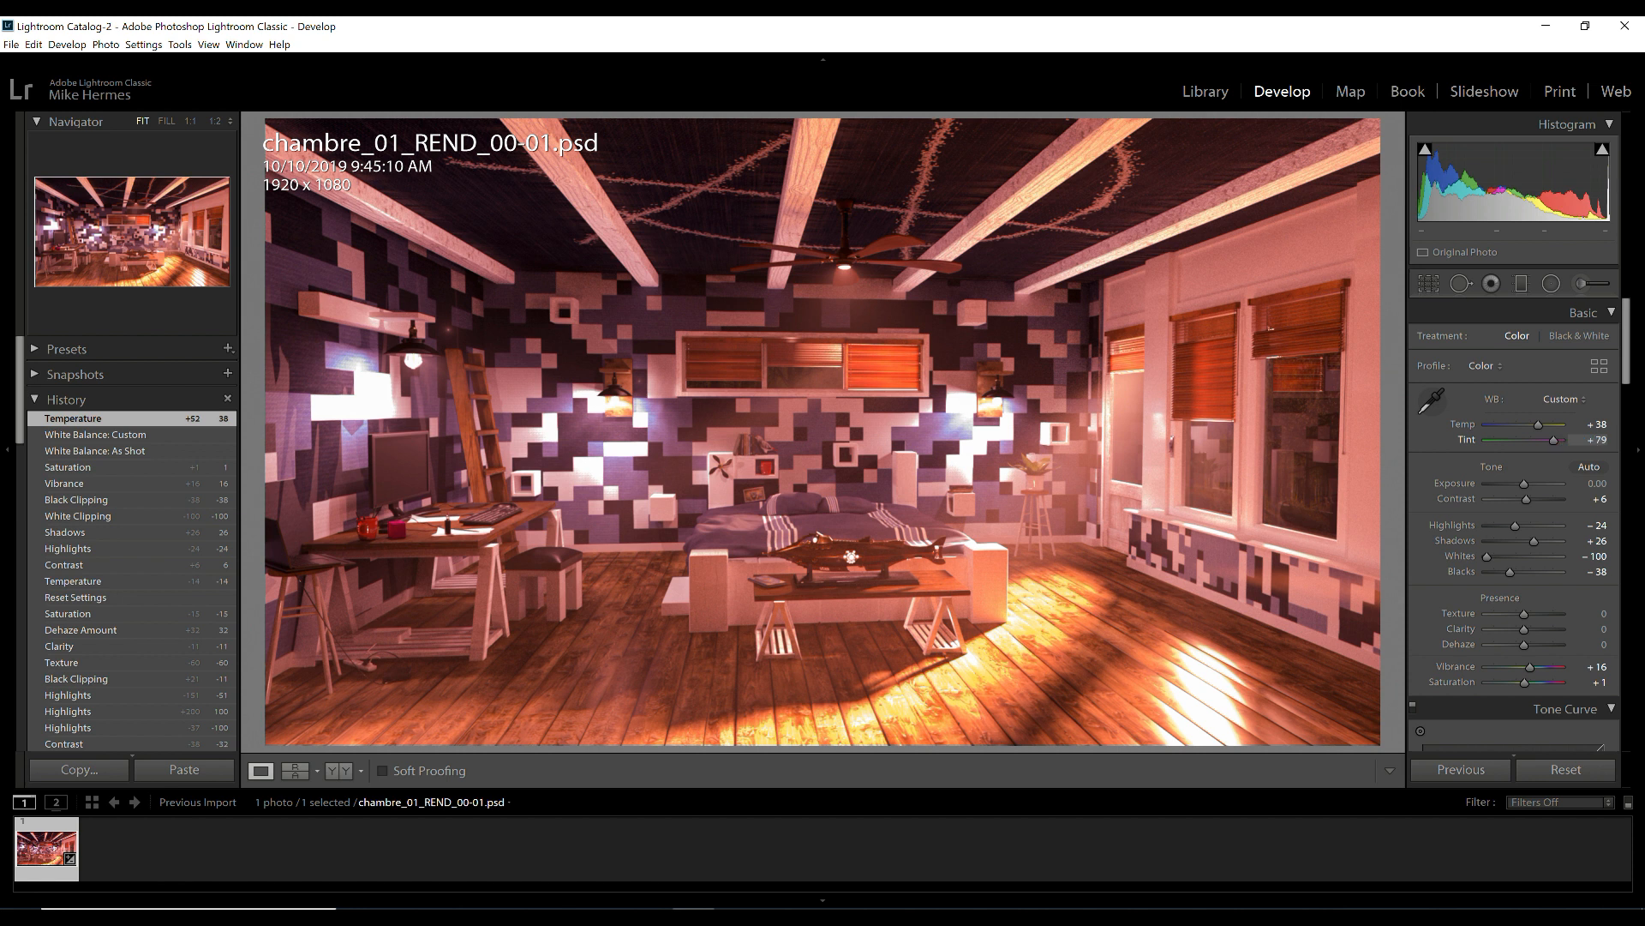
{"action": "key", "text": "Return"}
{"action": "type", "text": "0"}
{"action": "key", "text": "Return"}
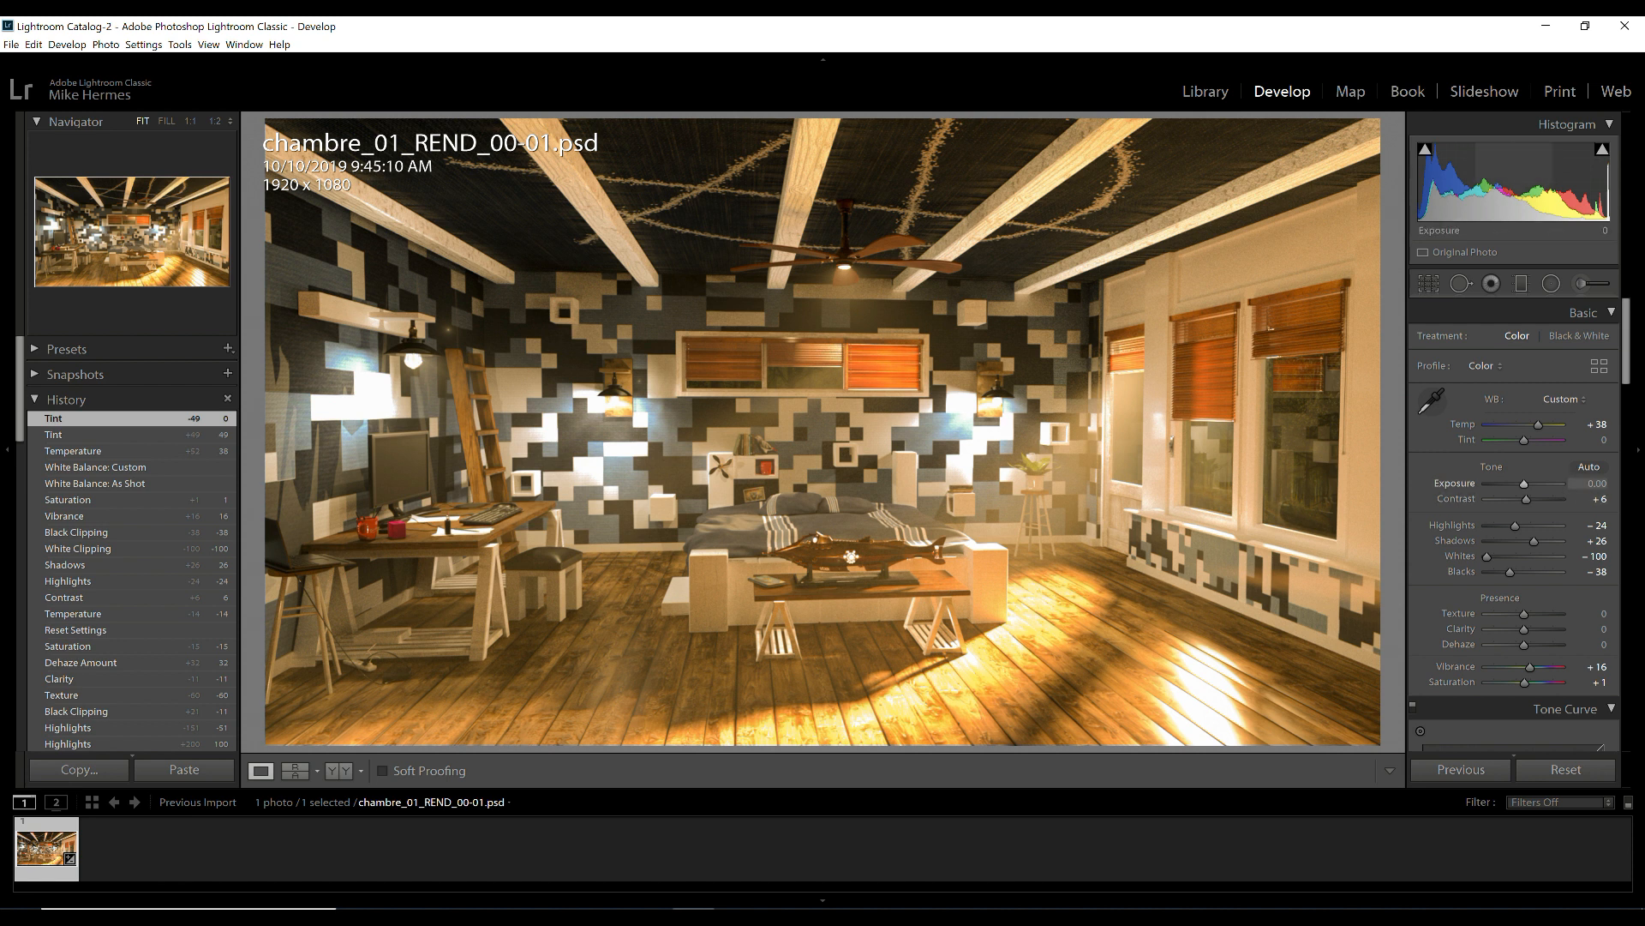
Set Exposure to +0.23 and, after trying Contrast at +100 and 0, set Contrast to -11
{"action": "left_click_drag", "start_coordinate": [1524, 483], "coordinate": [1522, 483]}
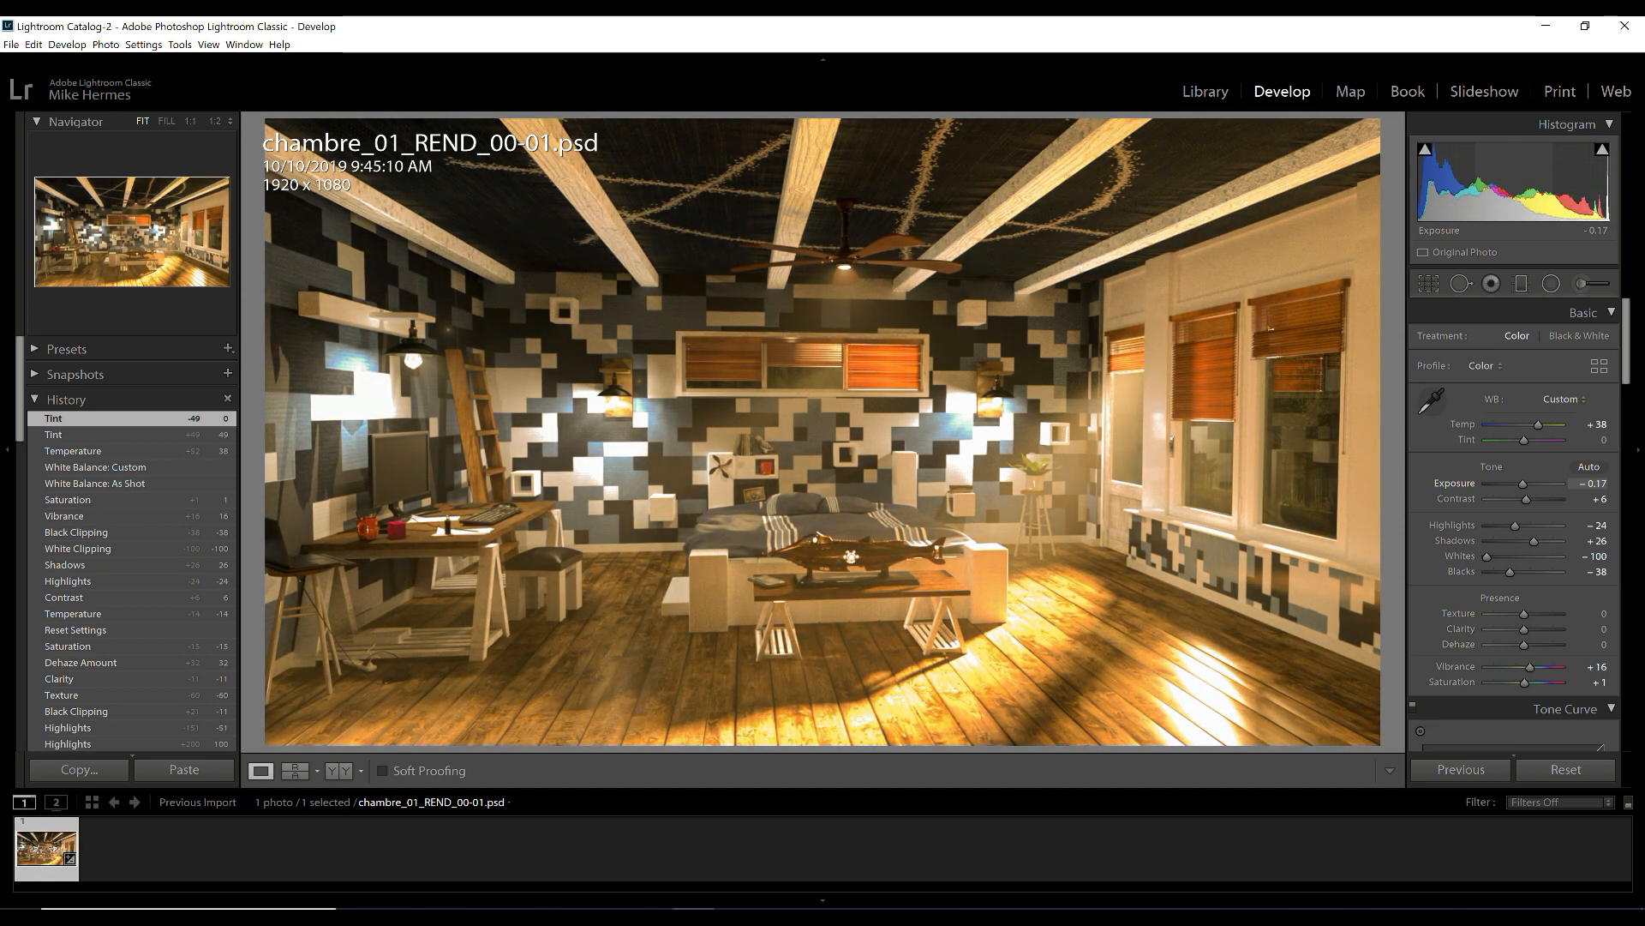
{"action": "left_click_drag", "start_coordinate": [1523, 483], "coordinate": [1525, 483]}
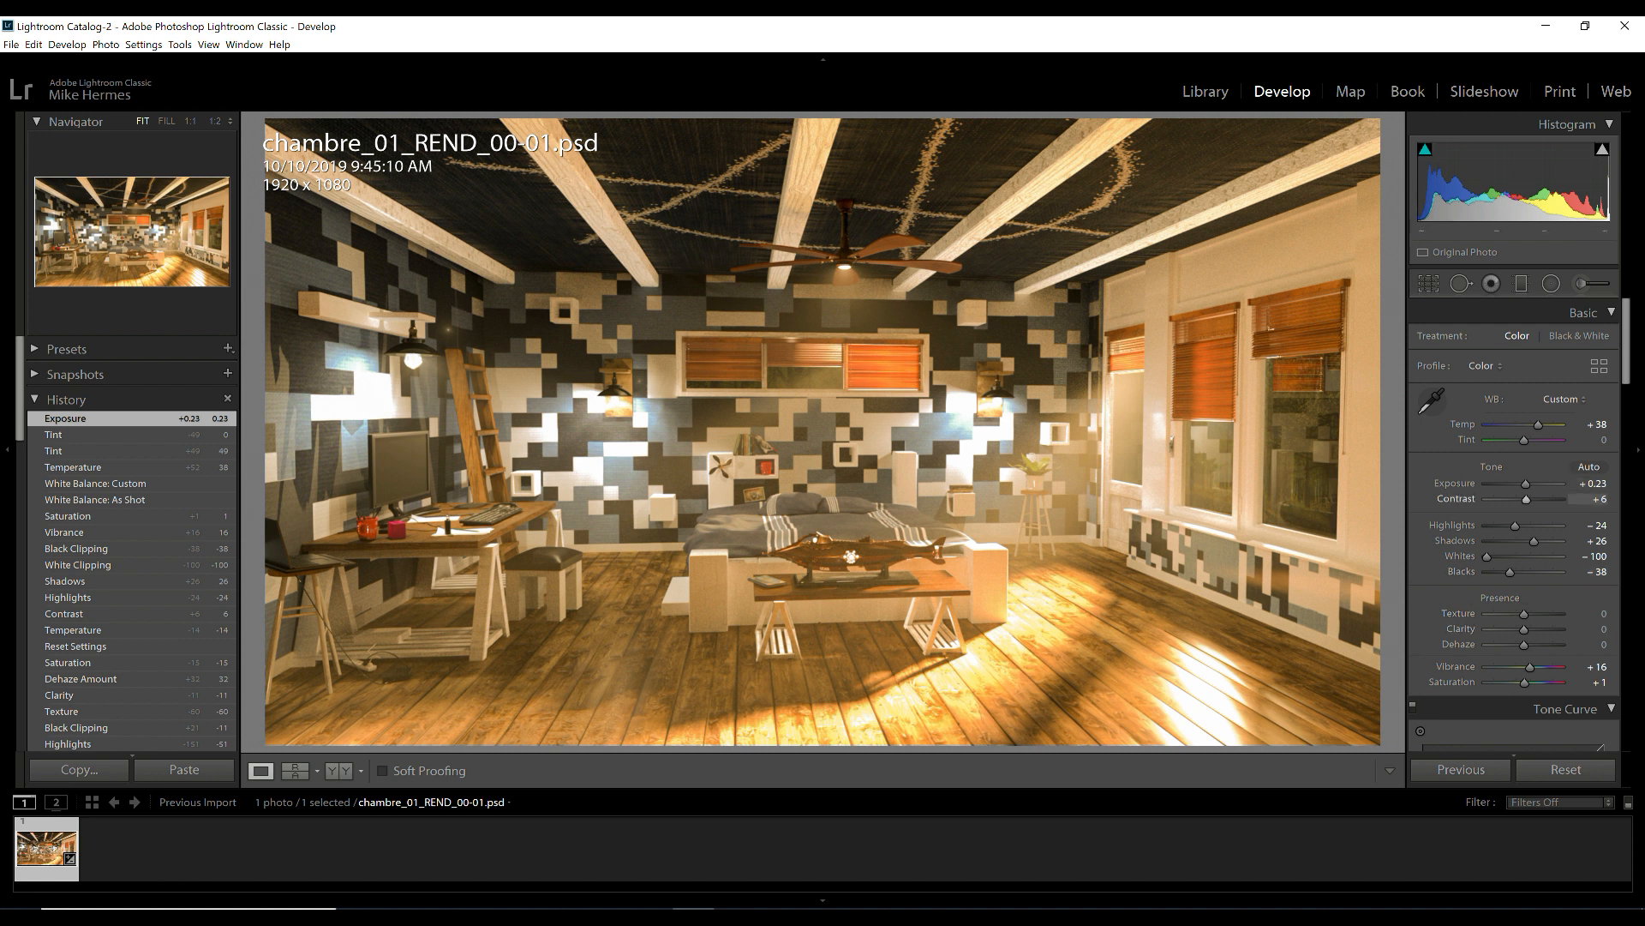
{"action": "type", "text": "100"}
{"action": "key", "text": "Return"}
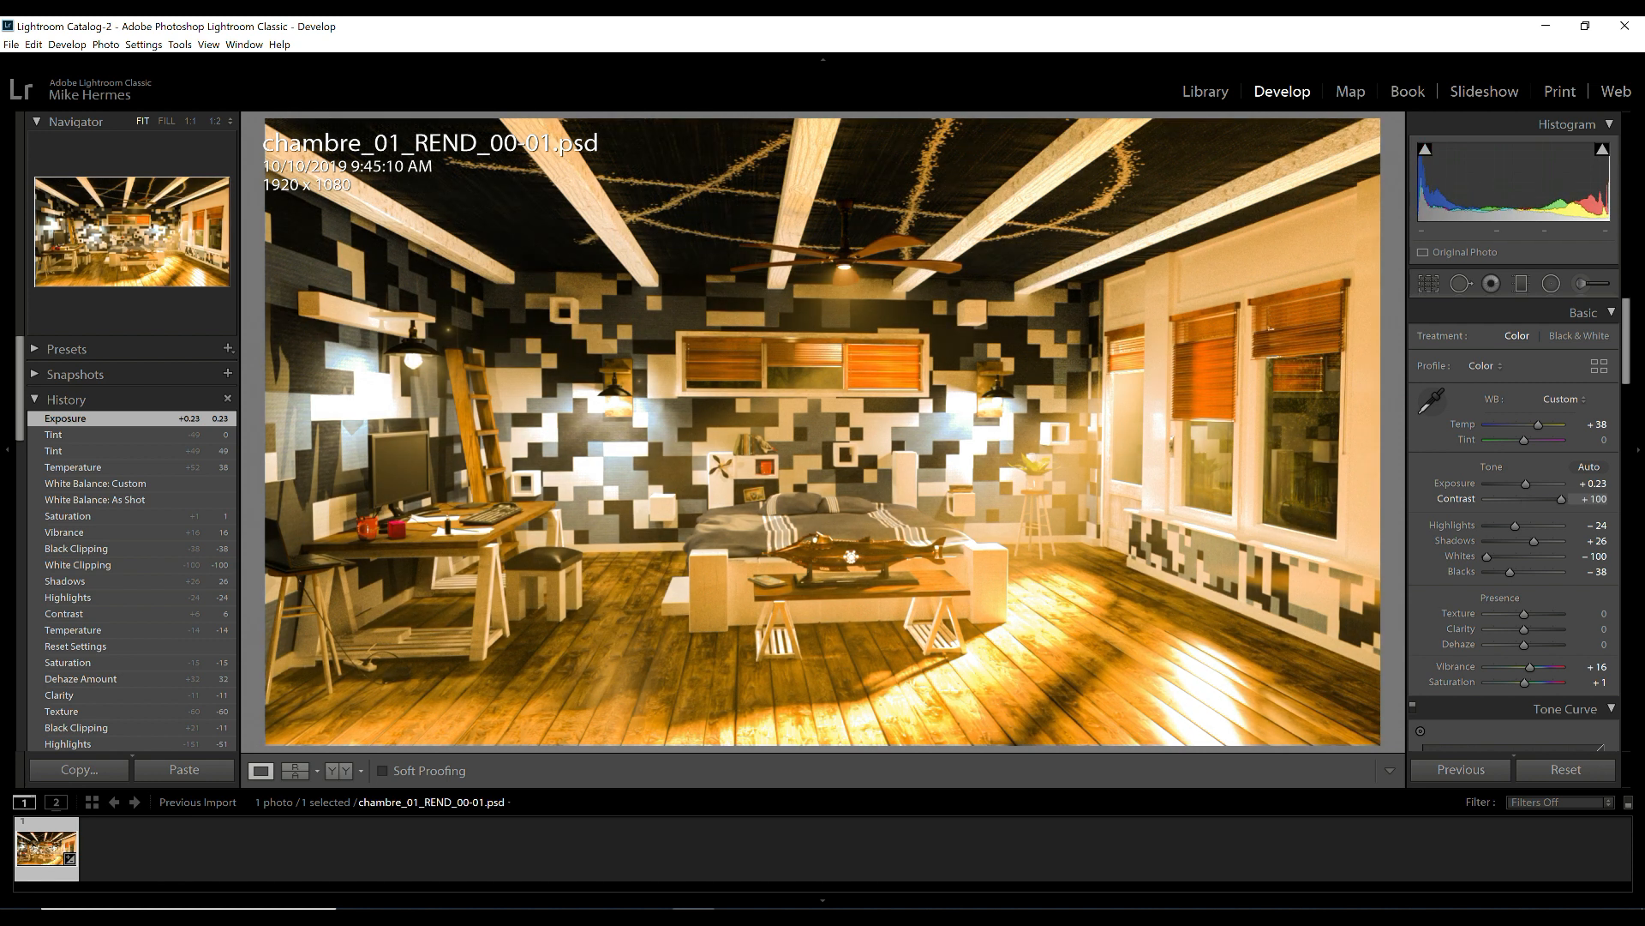
{"action": "type", "text": "0"}
{"action": "key", "text": "Return"}
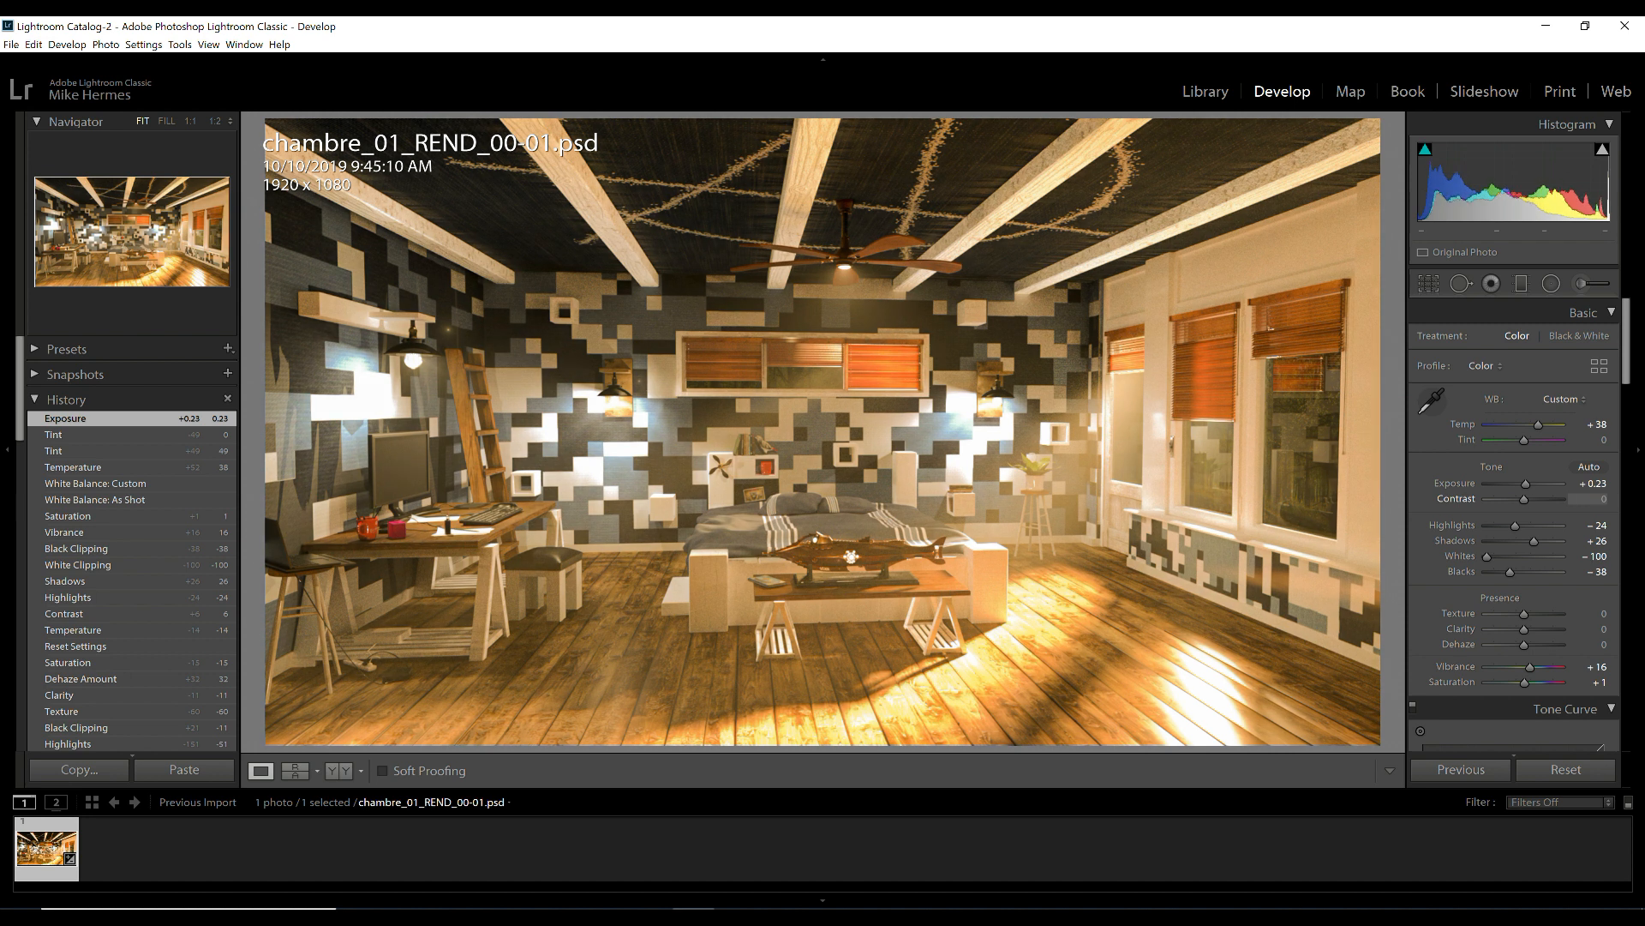
{"action": "type", "text": "-7"}
{"action": "key", "text": "Return"}
{"action": "type", "text": "-11"}
{"action": "key", "text": "Return"}
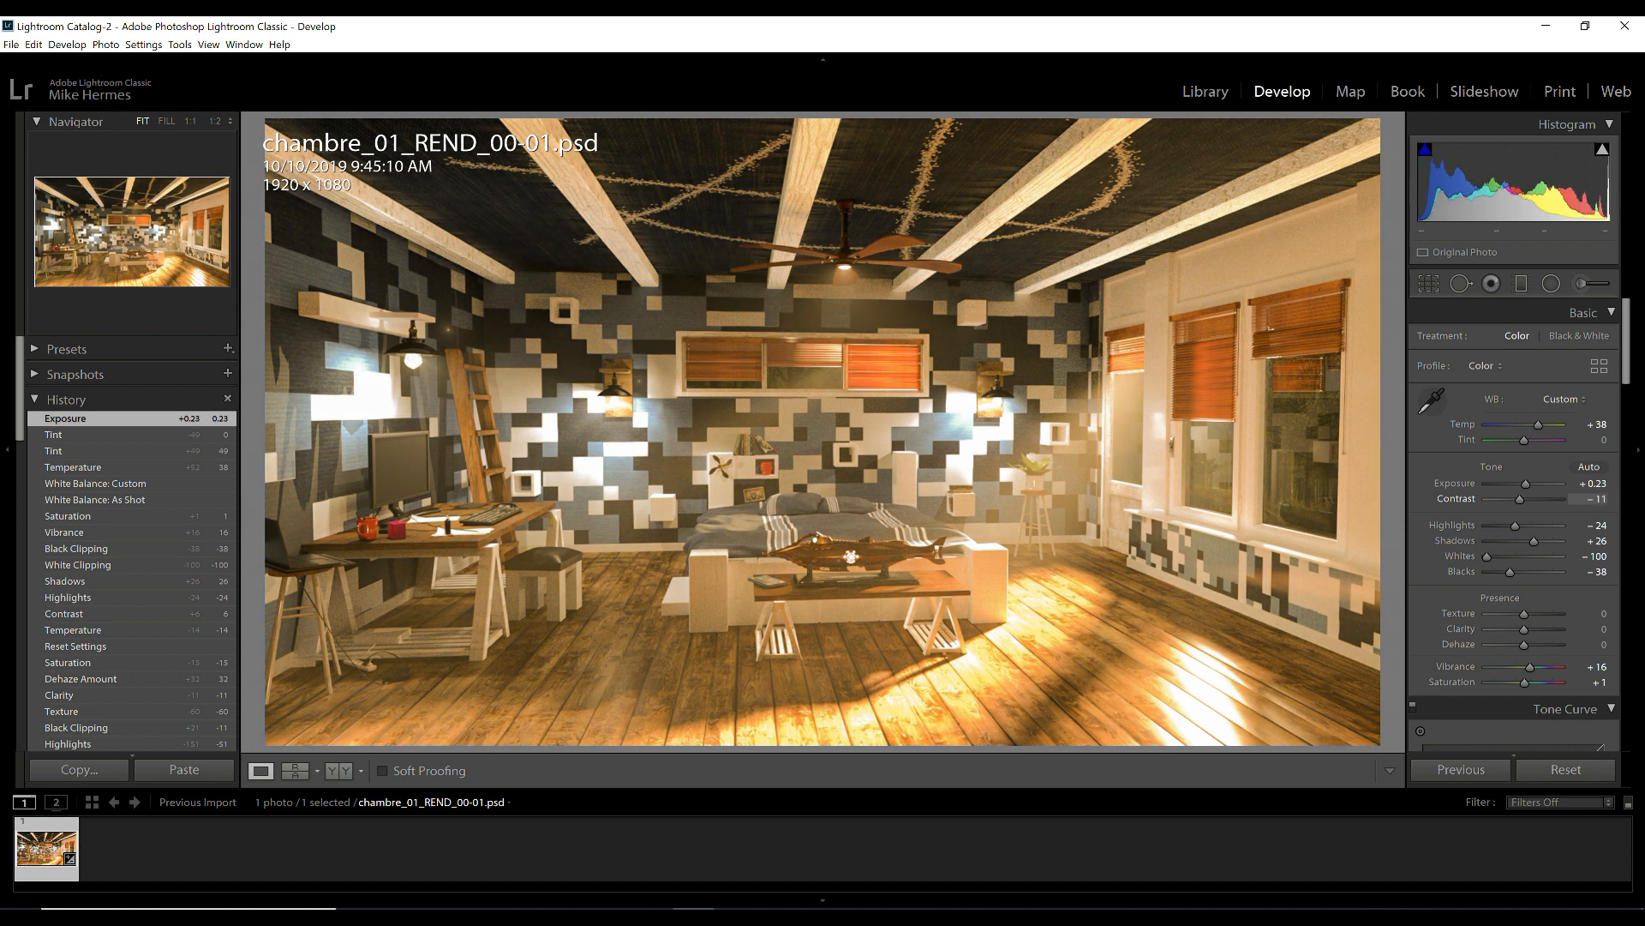
Try raising the Highlights all the way to +100 on the photo
{"action": "key", "text": "Tab"}
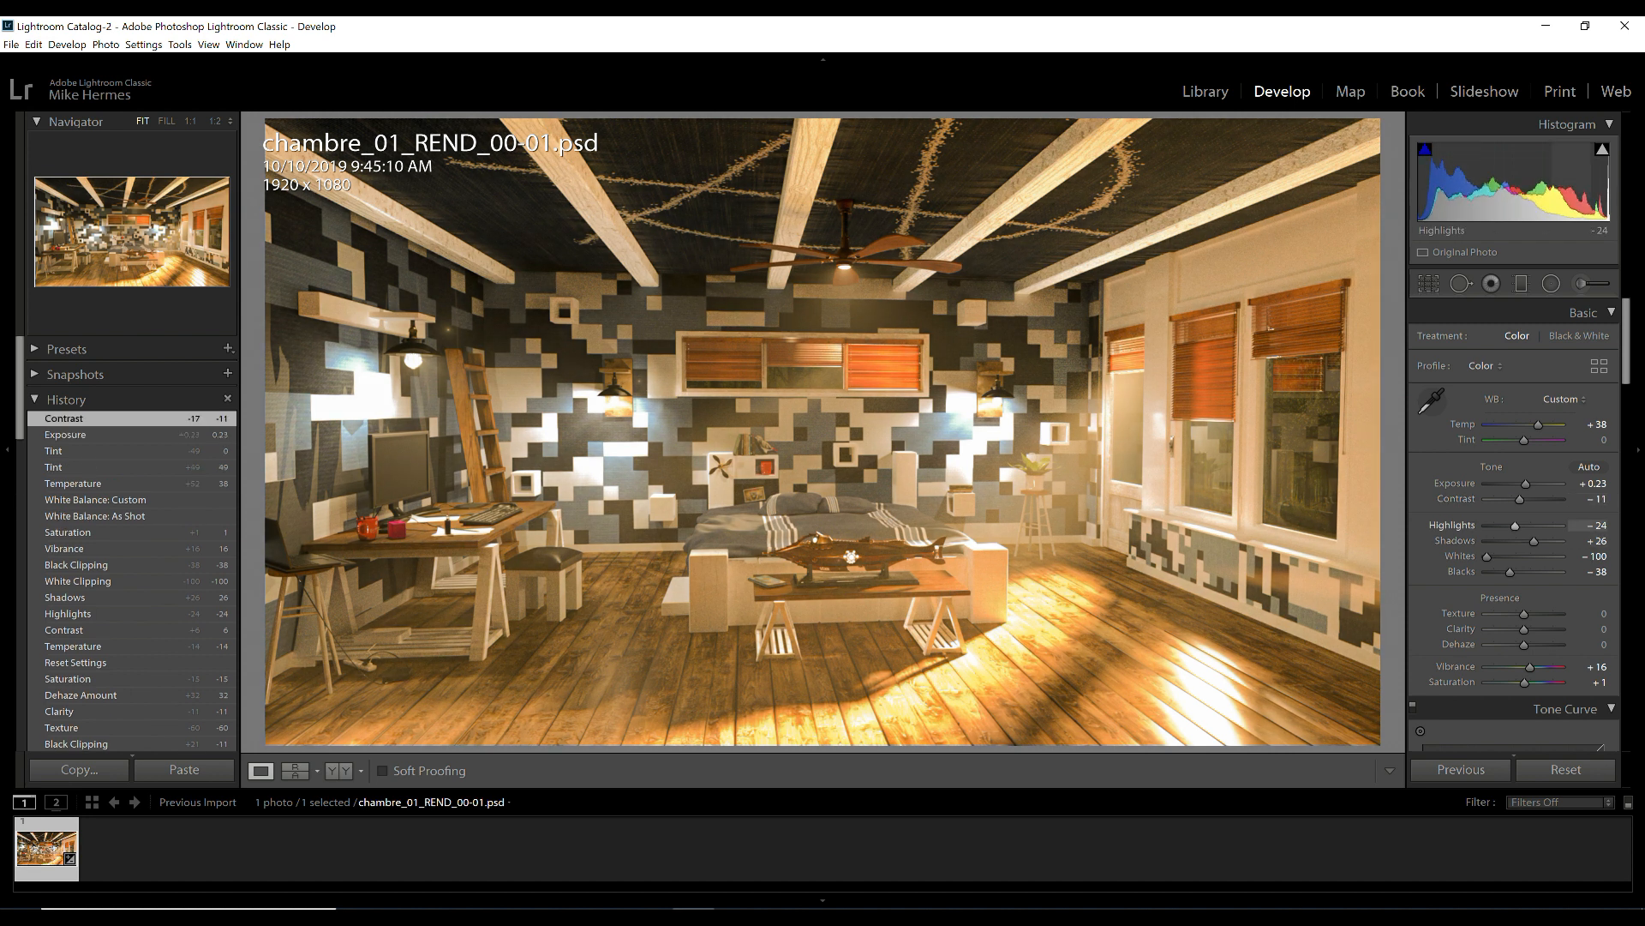
{"action": "key", "text": "Up"}
{"action": "key", "text": "Up"}
{"action": "key", "text": "Up"}
{"action": "key", "text": "Up"}
{"action": "key", "text": "Up"}
{"action": "key", "text": "Up"}
{"action": "key", "text": "Up"}
{"action": "key", "text": "Up"}
{"action": "key", "text": "Up"}
{"action": "key", "text": "Up"}
{"action": "key", "text": "Up"}
{"action": "key", "text": "Up"}
{"action": "key", "text": "Up"}
{"action": "key", "text": "Up"}
{"action": "key", "text": "Up"}
{"action": "key", "text": "Up"}
{"action": "key", "text": "Up"}
{"action": "key", "text": "Up"}
{"action": "key", "text": "Up"}
{"action": "key", "text": "Up"}
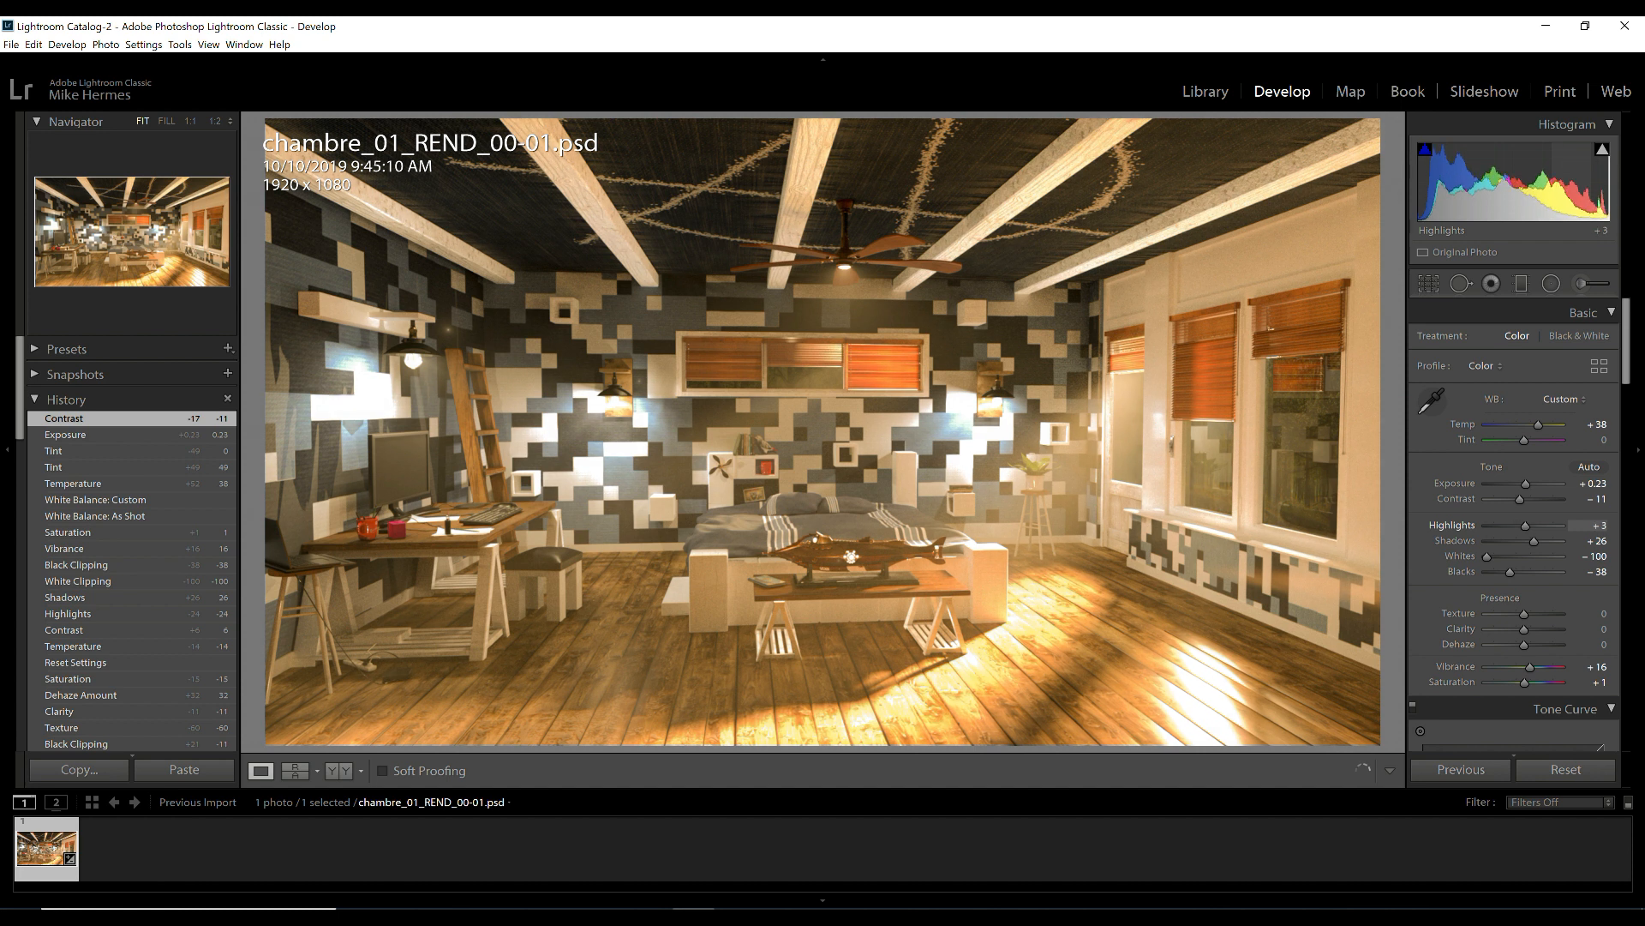
{"action": "key", "text": "Up"}
{"action": "key", "text": "Up"}
{"action": "key", "text": "Up"}
{"action": "key", "text": "Up"}
{"action": "key", "text": "Up"}
{"action": "key", "text": "Up"}
{"action": "key", "text": "Up"}
{"action": "key", "text": "Up"}
{"action": "key", "text": "Up"}
{"action": "key", "text": "Up"}
{"action": "key", "text": "Up"}
{"action": "key", "text": "Up"}
{"action": "key", "text": "Up"}
{"action": "key", "text": "Up"}
{"action": "key", "text": "Up"}
{"action": "key", "text": "Up"}
{"action": "key", "text": "Up"}
{"action": "key", "text": "Up"}
{"action": "key", "text": "Up"}
{"action": "key", "text": "Up"}
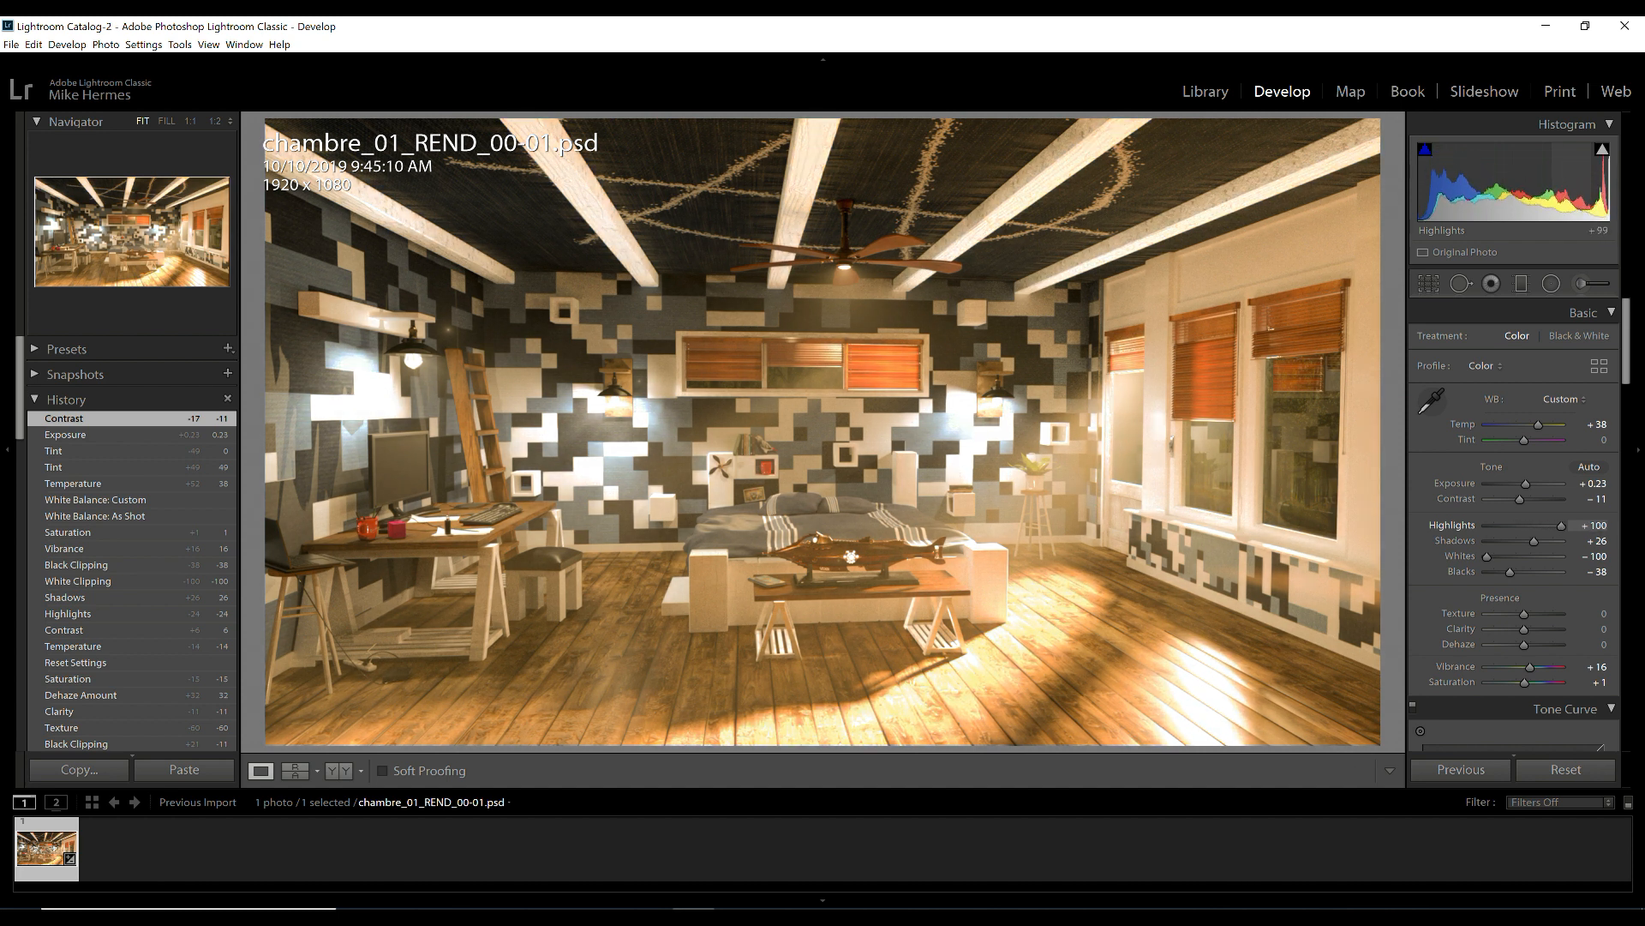
Try very low Highlights values and bring the Highlights setting to -36
{"action": "type", "text": "-100"}
{"action": "key", "text": "Return"}
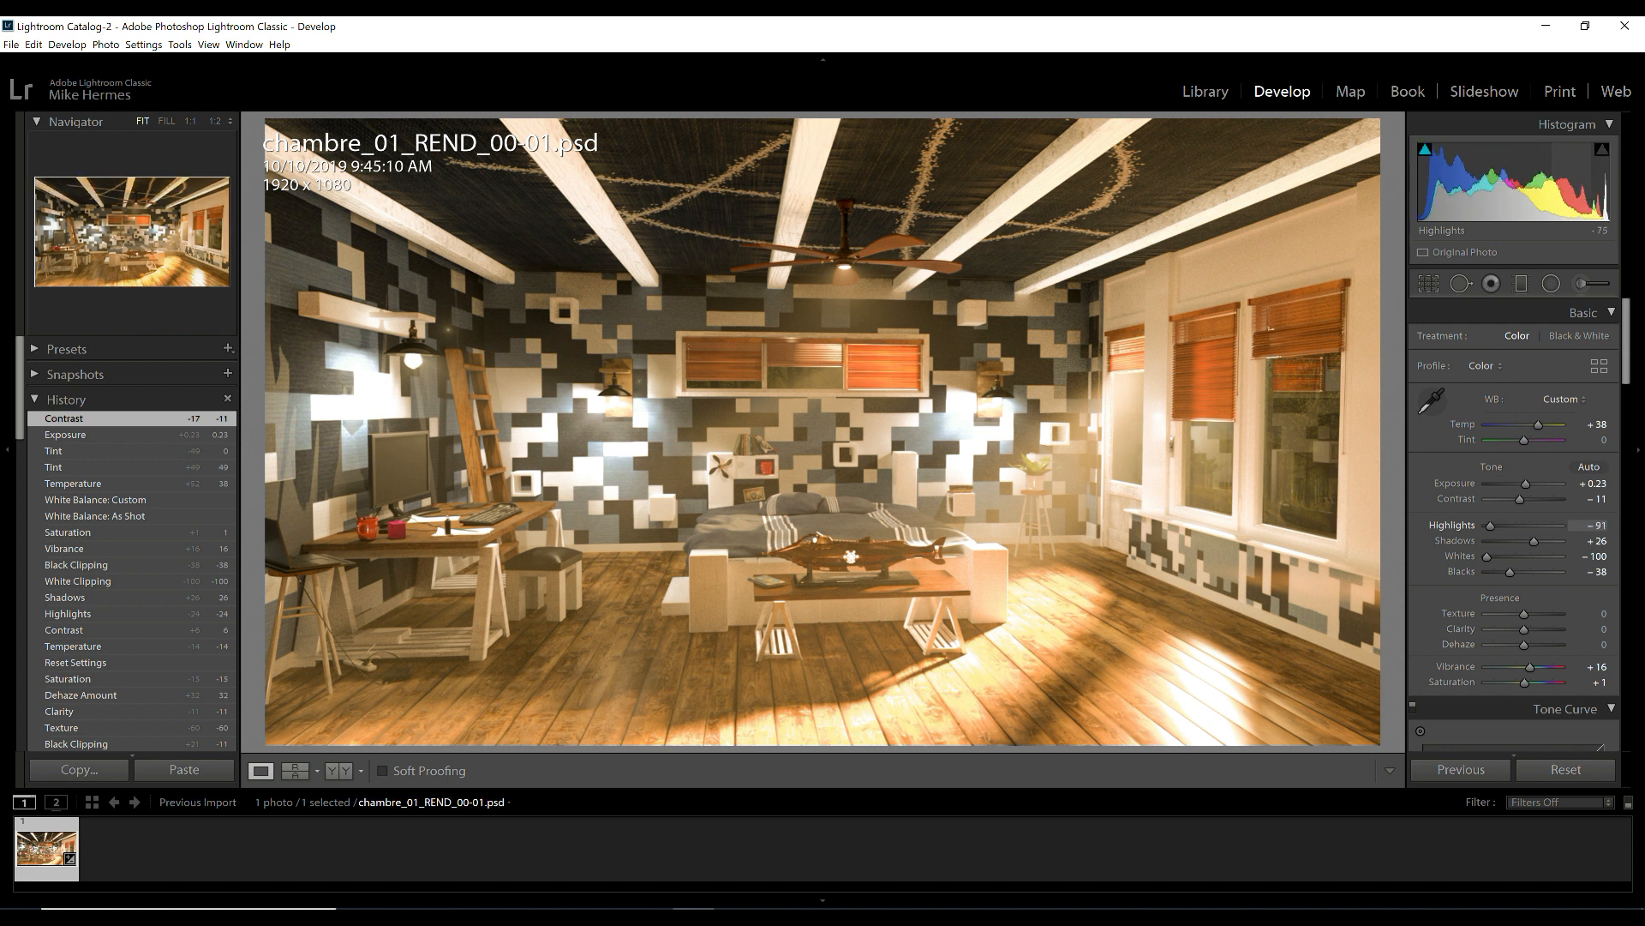
{"action": "key", "text": "Up"}
{"action": "key", "text": "Up"}
{"action": "key", "text": "Up"}
{"action": "key", "text": "Up"}
{"action": "key", "text": "Up"}
{"action": "key", "text": "Up"}
{"action": "key", "text": "Up"}
{"action": "key", "text": "Up"}
{"action": "key", "text": "Up"}
{"action": "key", "text": "Up"}
{"action": "key", "text": "Up"}
{"action": "key", "text": "Up"}
{"action": "key", "text": "Up"}
{"action": "key", "text": "Up"}
{"action": "key", "text": "Up"}
{"action": "key", "text": "Up"}
{"action": "key", "text": "Up"}
{"action": "key", "text": "Up"}
{"action": "key", "text": "Up"}
{"action": "key", "text": "Up"}
{"action": "key", "text": "Up"}
{"action": "key", "text": "Up"}
{"action": "key", "text": "Up"}
{"action": "key", "text": "Up"}
{"action": "key", "text": "Up"}
{"action": "key", "text": "Up"}
{"action": "key", "text": "Up"}
{"action": "key", "text": "Up"}
{"action": "key", "text": "Up"}
{"action": "key", "text": "Up"}
{"action": "key", "text": "Up"}
{"action": "key", "text": "Up"}
{"action": "key", "text": "Up"}
{"action": "key", "text": "Up"}
{"action": "key", "text": "Up"}
{"action": "key", "text": "Up"}
{"action": "key", "text": "Up"}
{"action": "key", "text": "Up"}
{"action": "key", "text": "Up"}
{"action": "key", "text": "Up"}
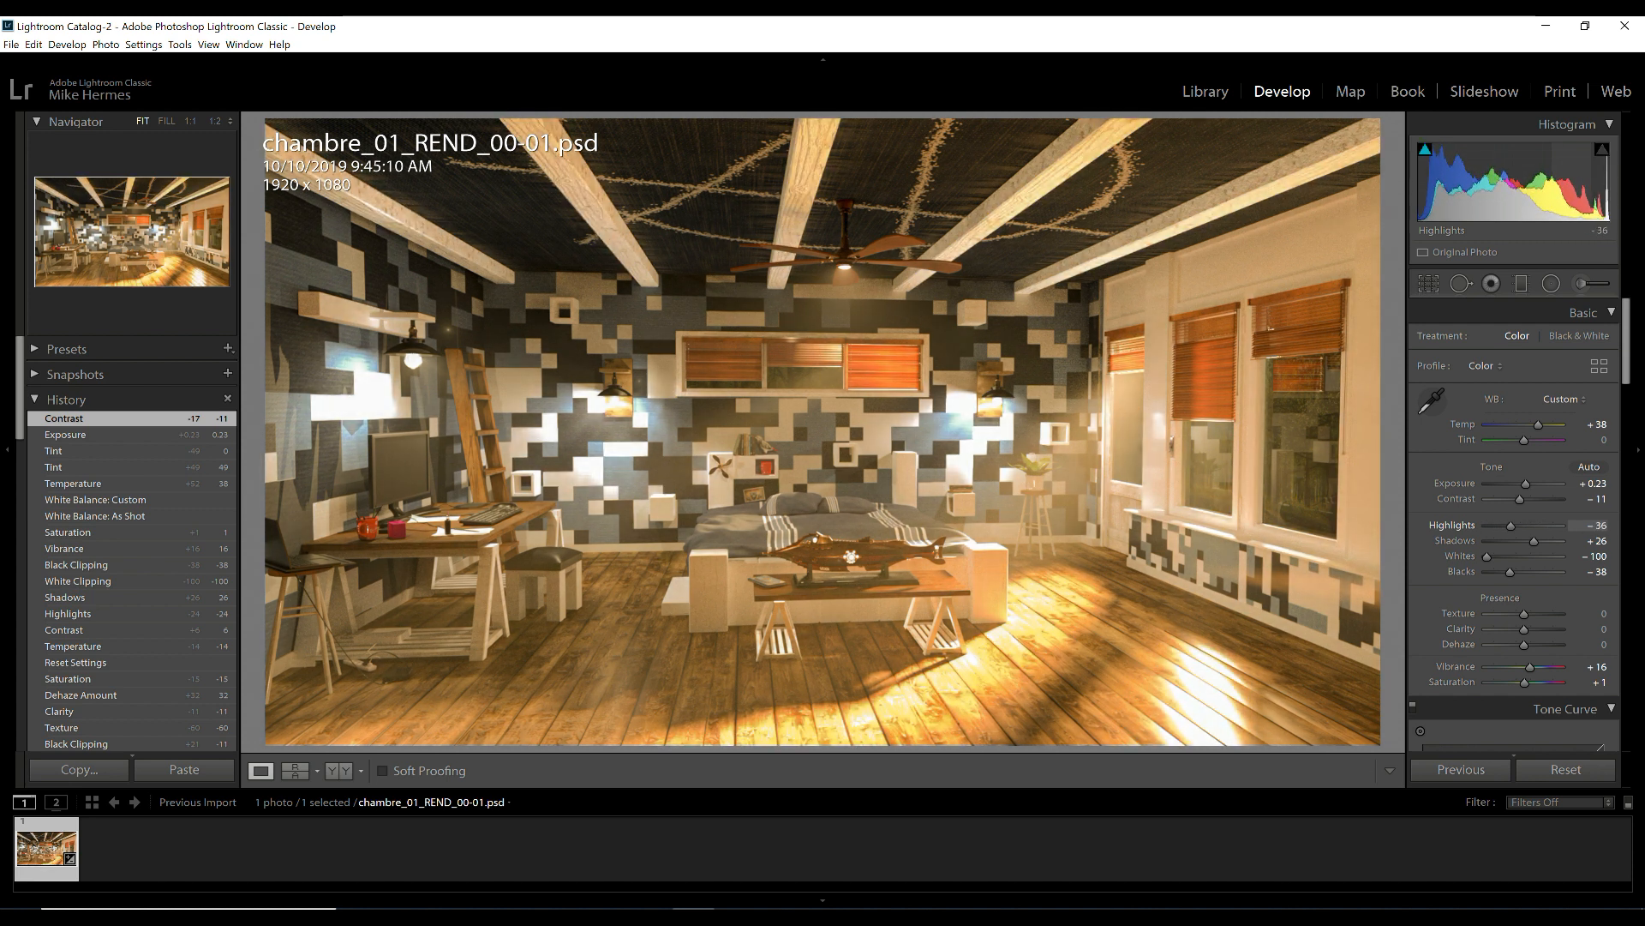
Lower the Highlights setting of the bedroom photo to -52
{"action": "key", "text": "Down"}
{"action": "key", "text": "Down"}
{"action": "key", "text": "Down"}
{"action": "key", "text": "Down"}
{"action": "key", "text": "Down"}
{"action": "key", "text": "Down"}
{"action": "key", "text": "Down"}
{"action": "key", "text": "Down"}
{"action": "key", "text": "Down"}
{"action": "key", "text": "Down"}
{"action": "key", "text": "Down"}
{"action": "key", "text": "Down"}
{"action": "key", "text": "Down"}
{"action": "key", "text": "Down"}
{"action": "key", "text": "Down"}
{"action": "key", "text": "Down"}
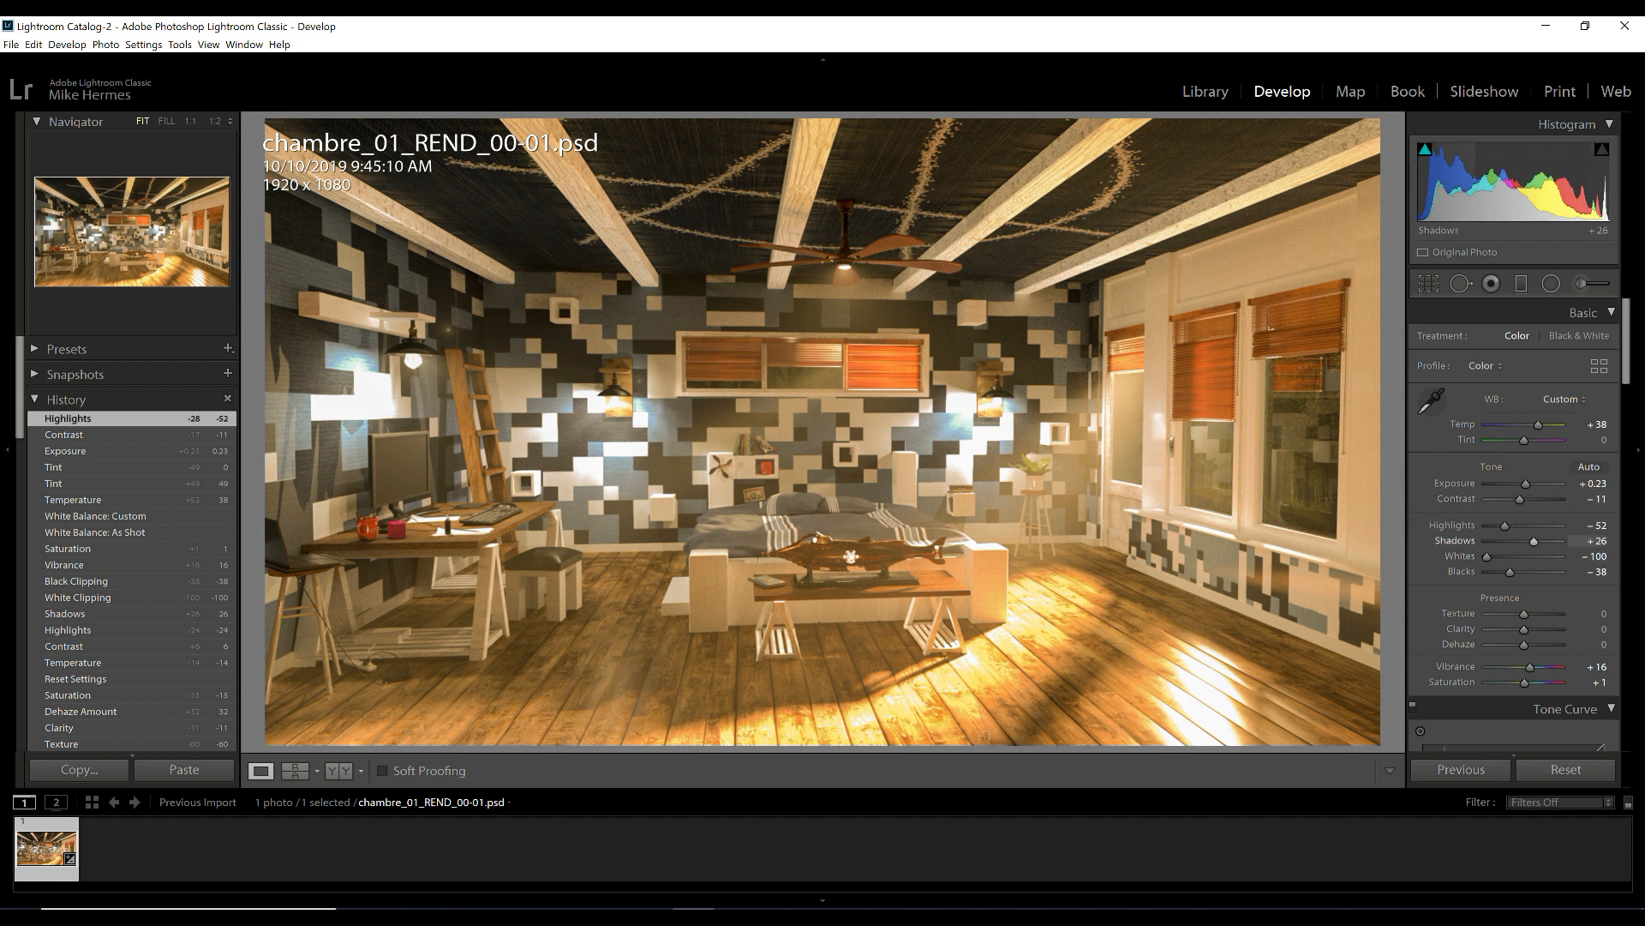
Try Shadows at -100, and set Shadows to +61
{"action": "left_click_drag", "start_coordinate": [1532, 541], "coordinate": [1487, 541]}
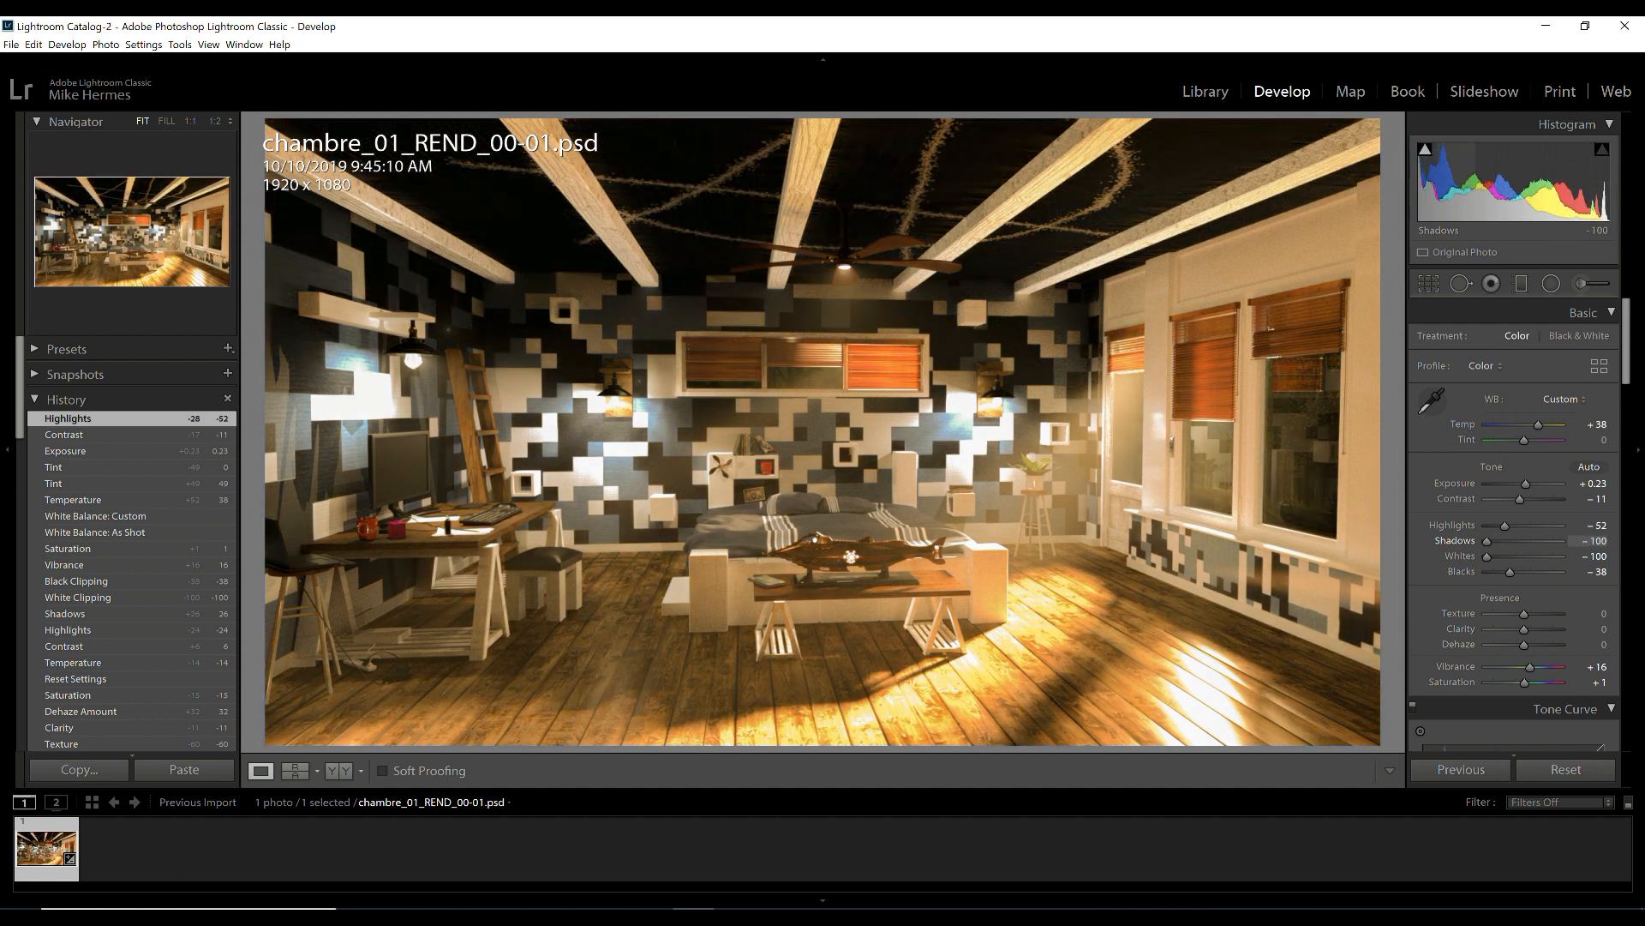
{"action": "left_click_drag", "start_coordinate": [1487, 541], "coordinate": [1546, 540]}
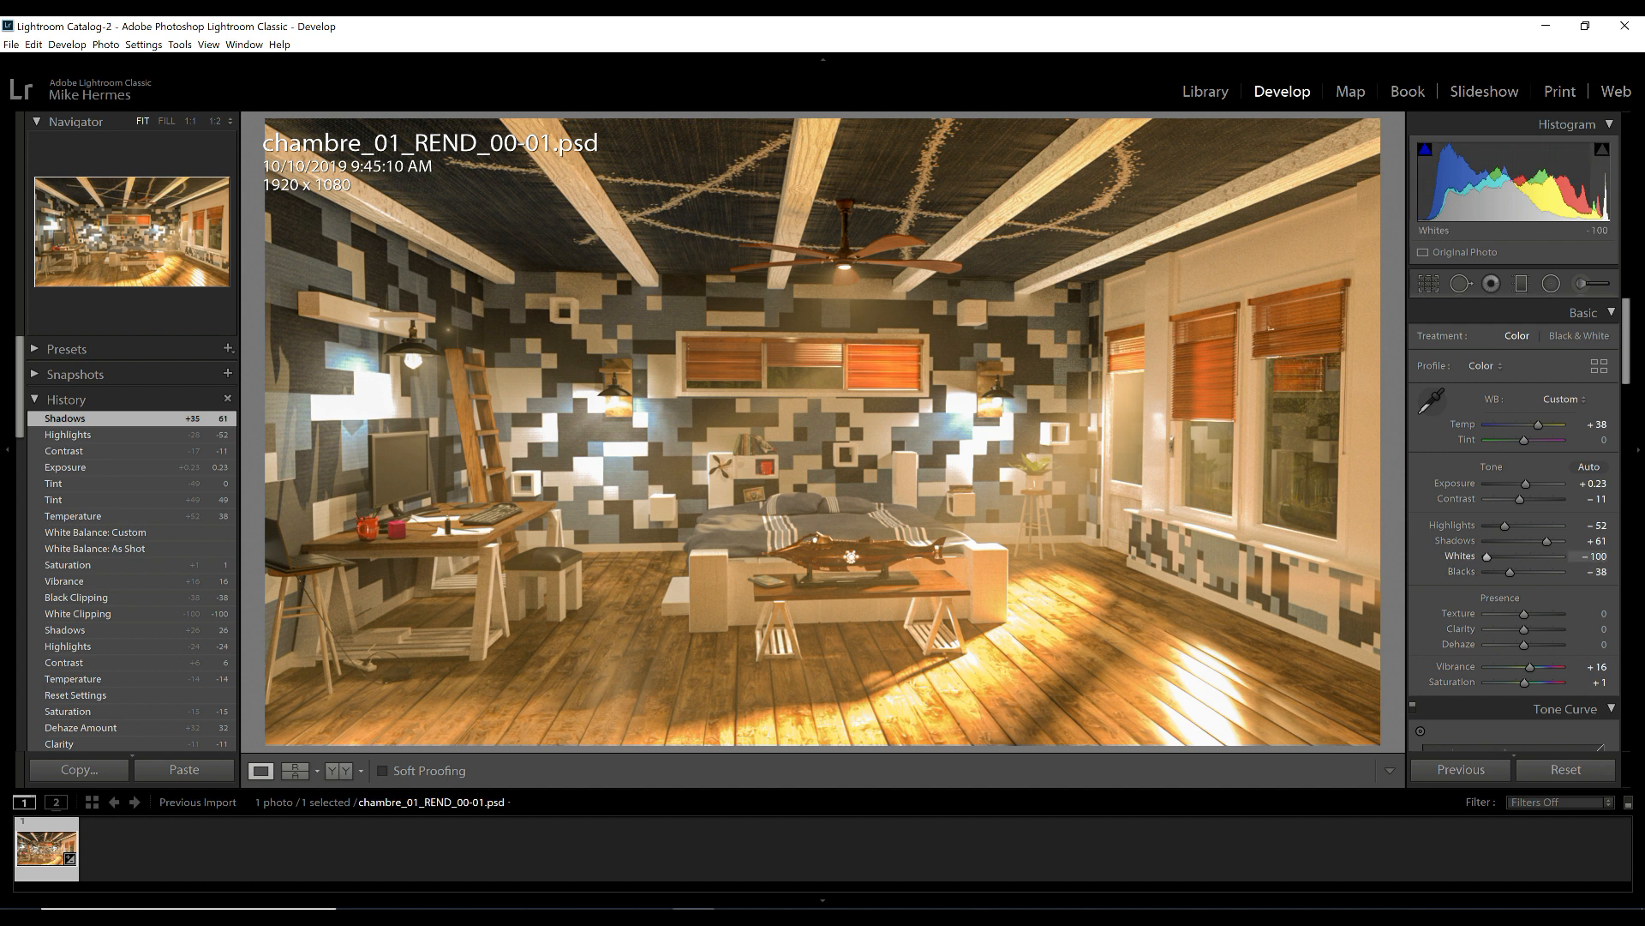
Set Whites to -85 and Blacks to -17
{"action": "mouse_move", "coordinate": [1488, 556]}
{"action": "left_mouse_down"}
{"action": "mouse_move", "coordinate": [1562, 555]}
{"action": "mouse_move", "coordinate": [1492, 555]}
{"action": "left_mouse_up"}
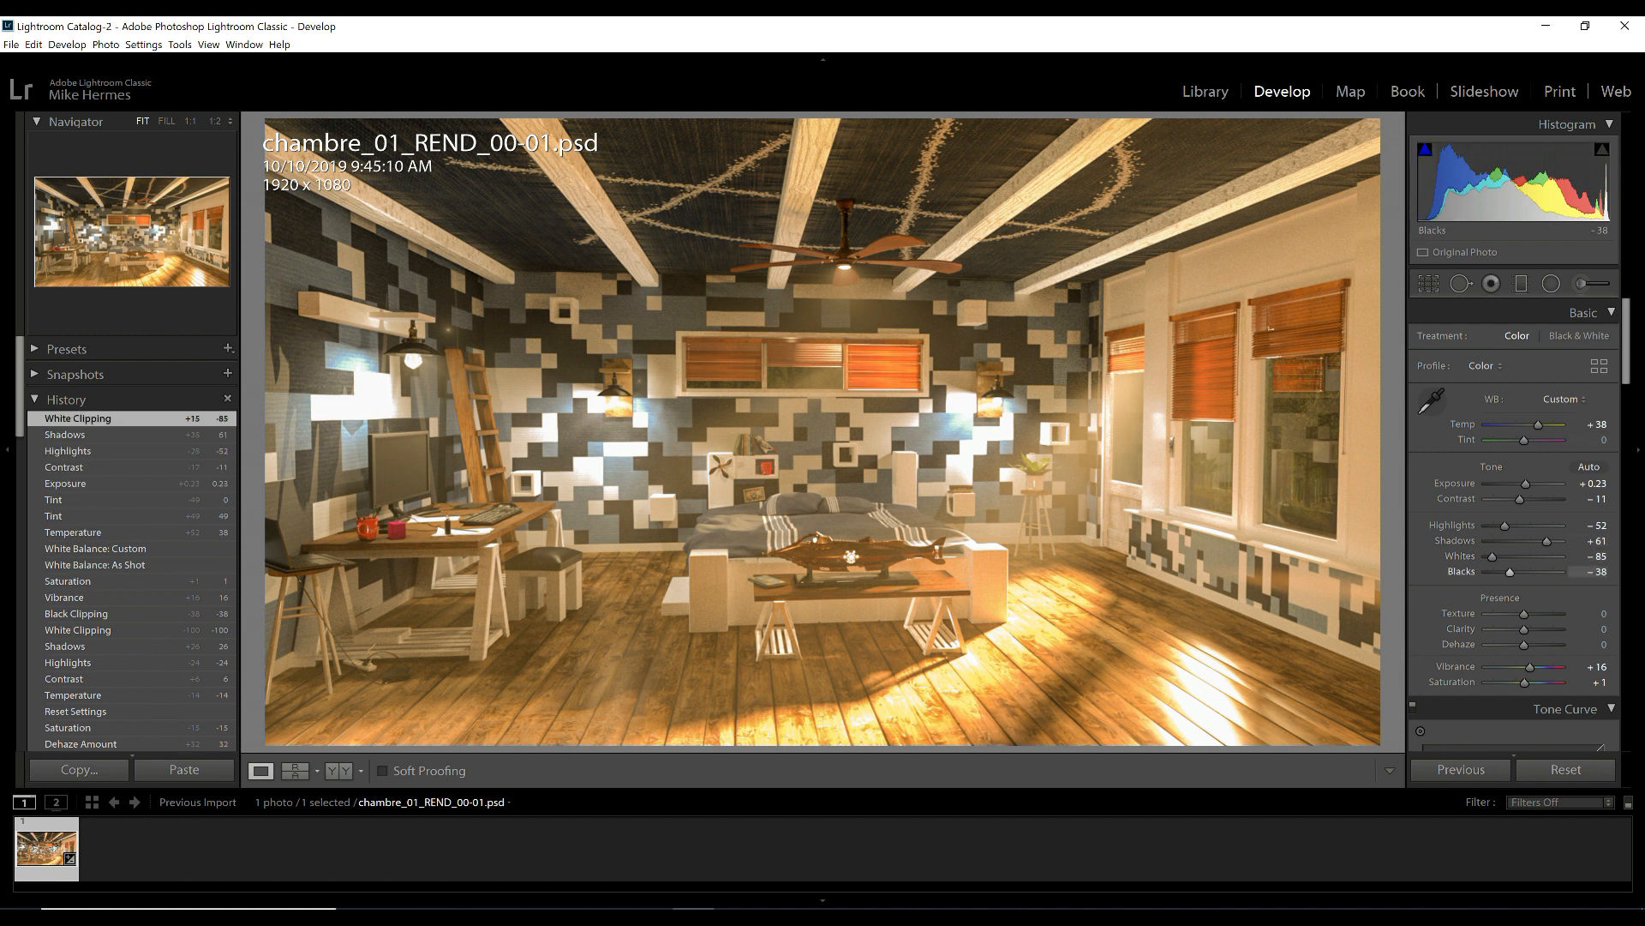
{"action": "left_click_drag", "start_coordinate": [1510, 572], "coordinate": [1521, 571]}
{"action": "mouse_move", "coordinate": [1448, 185]}
{"action": "left_mouse_down"}
{"action": "mouse_move", "coordinate": [1426, 184]}
{"action": "mouse_move", "coordinate": [1535, 184]}
{"action": "mouse_move", "coordinate": [1416, 185]}
{"action": "mouse_move", "coordinate": [1441, 184]}
{"action": "left_mouse_up"}
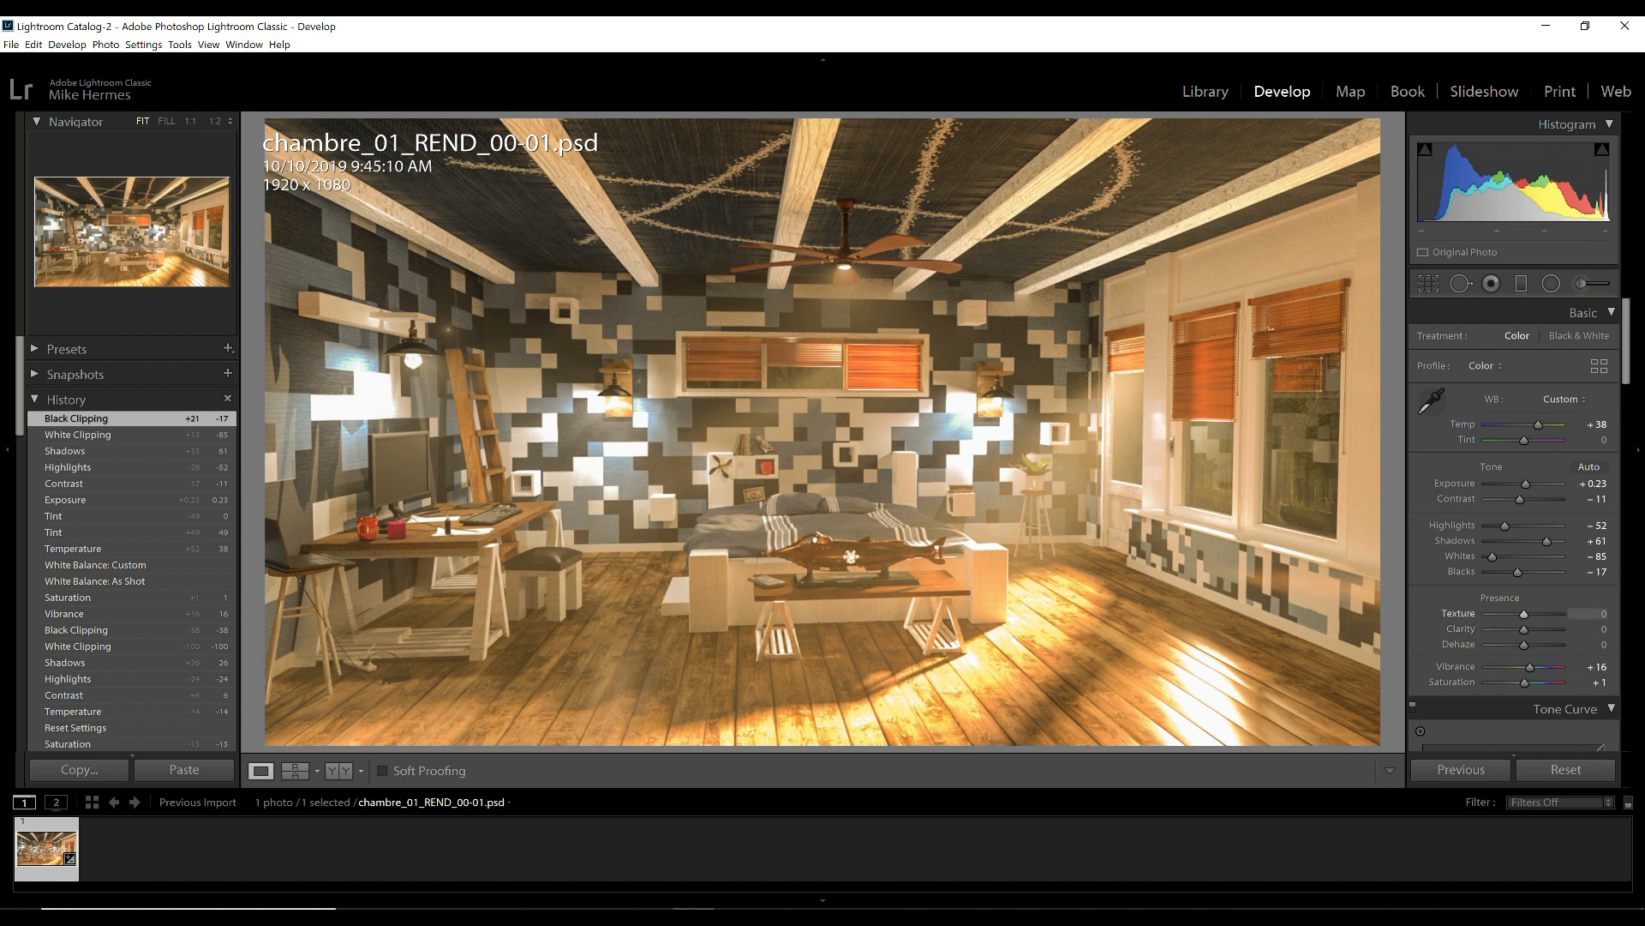
Set Texture to -36 after trying it at -100, and set Clarity to -5
{"action": "left_click_drag", "start_coordinate": [1524, 614], "coordinate": [1487, 614]}
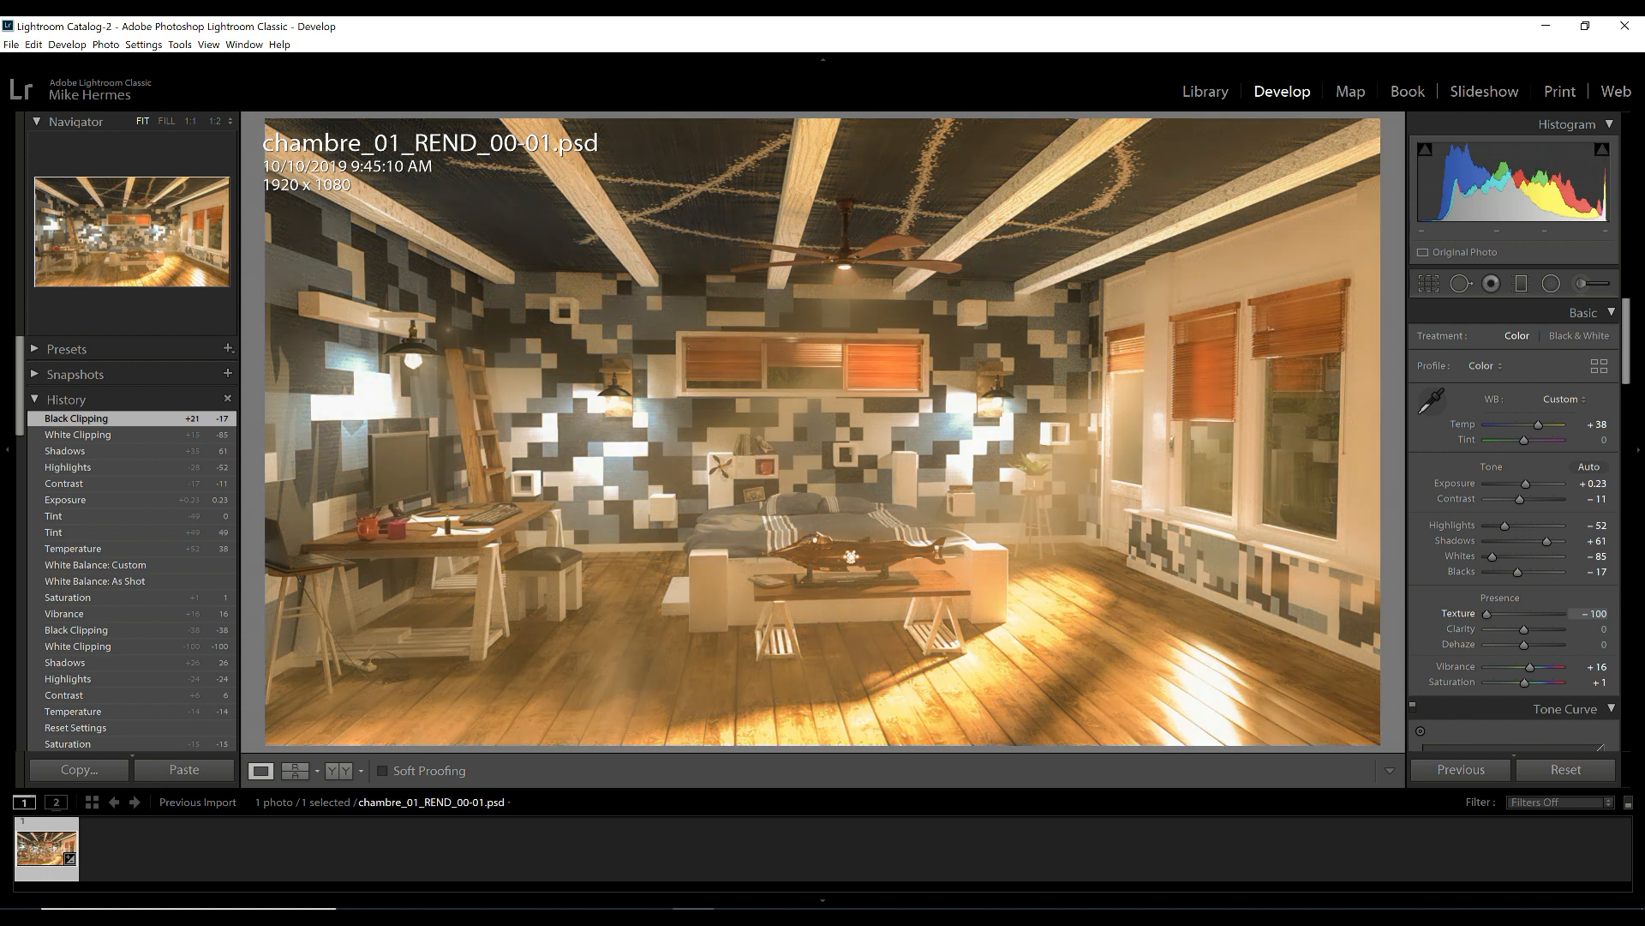
{"action": "left_click_drag", "start_coordinate": [1487, 614], "coordinate": [1510, 613]}
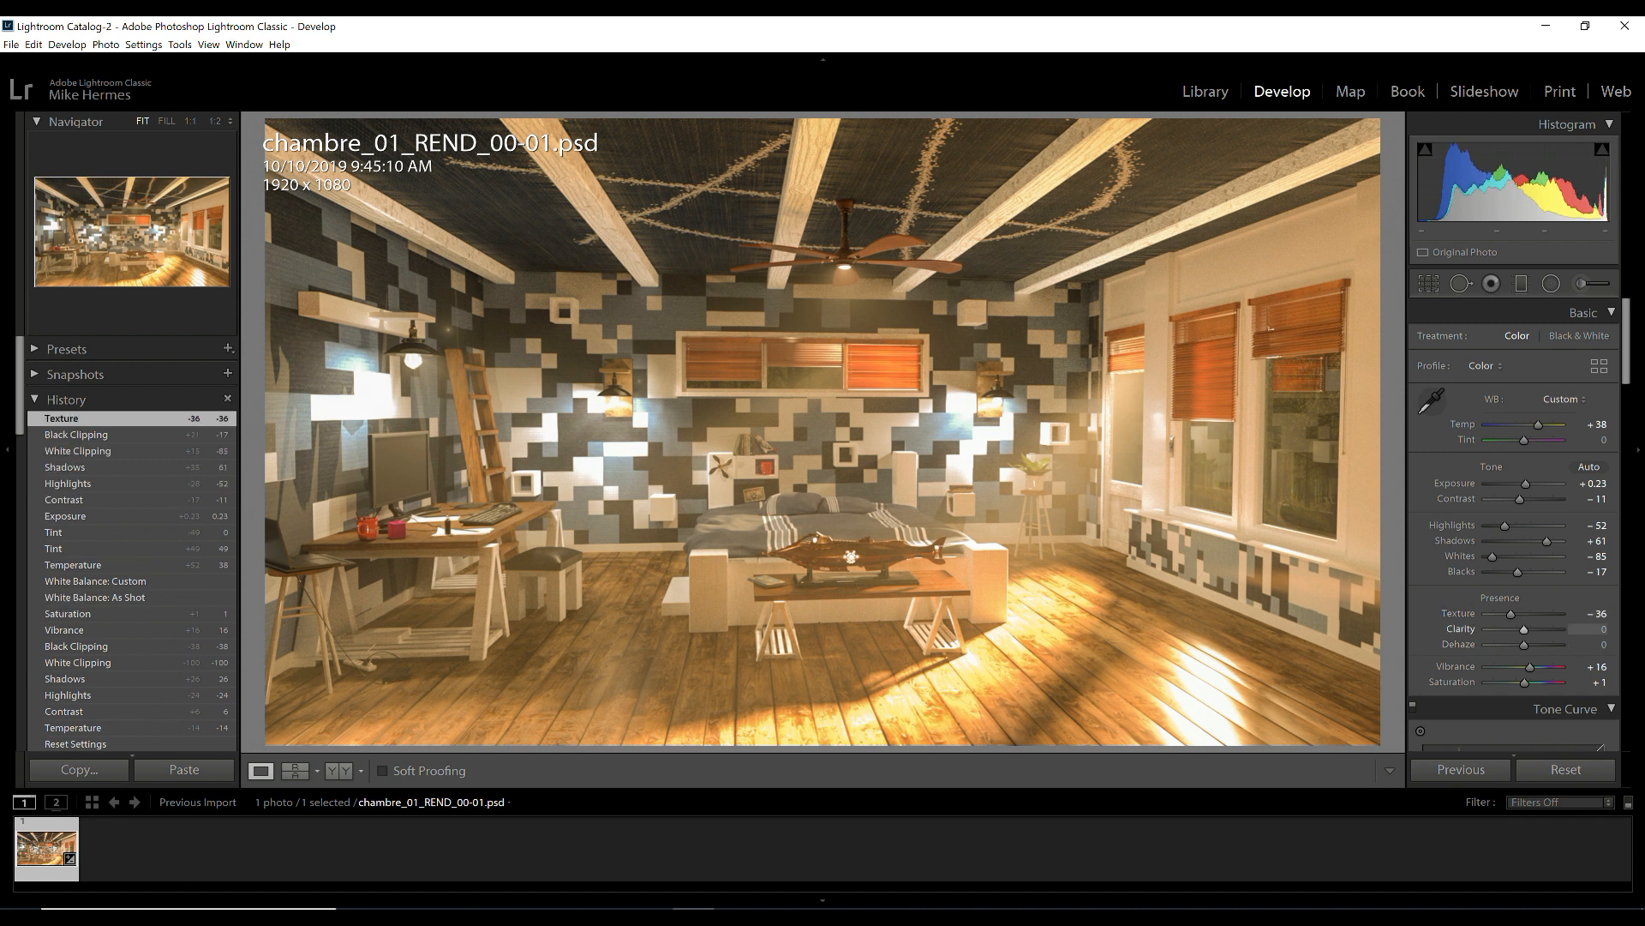
{"action": "mouse_move", "coordinate": [1524, 629]}
{"action": "left_mouse_down"}
{"action": "mouse_move", "coordinate": [1562, 629]}
{"action": "mouse_move", "coordinate": [1487, 629]}
{"action": "mouse_move", "coordinate": [1524, 629]}
{"action": "left_mouse_up"}
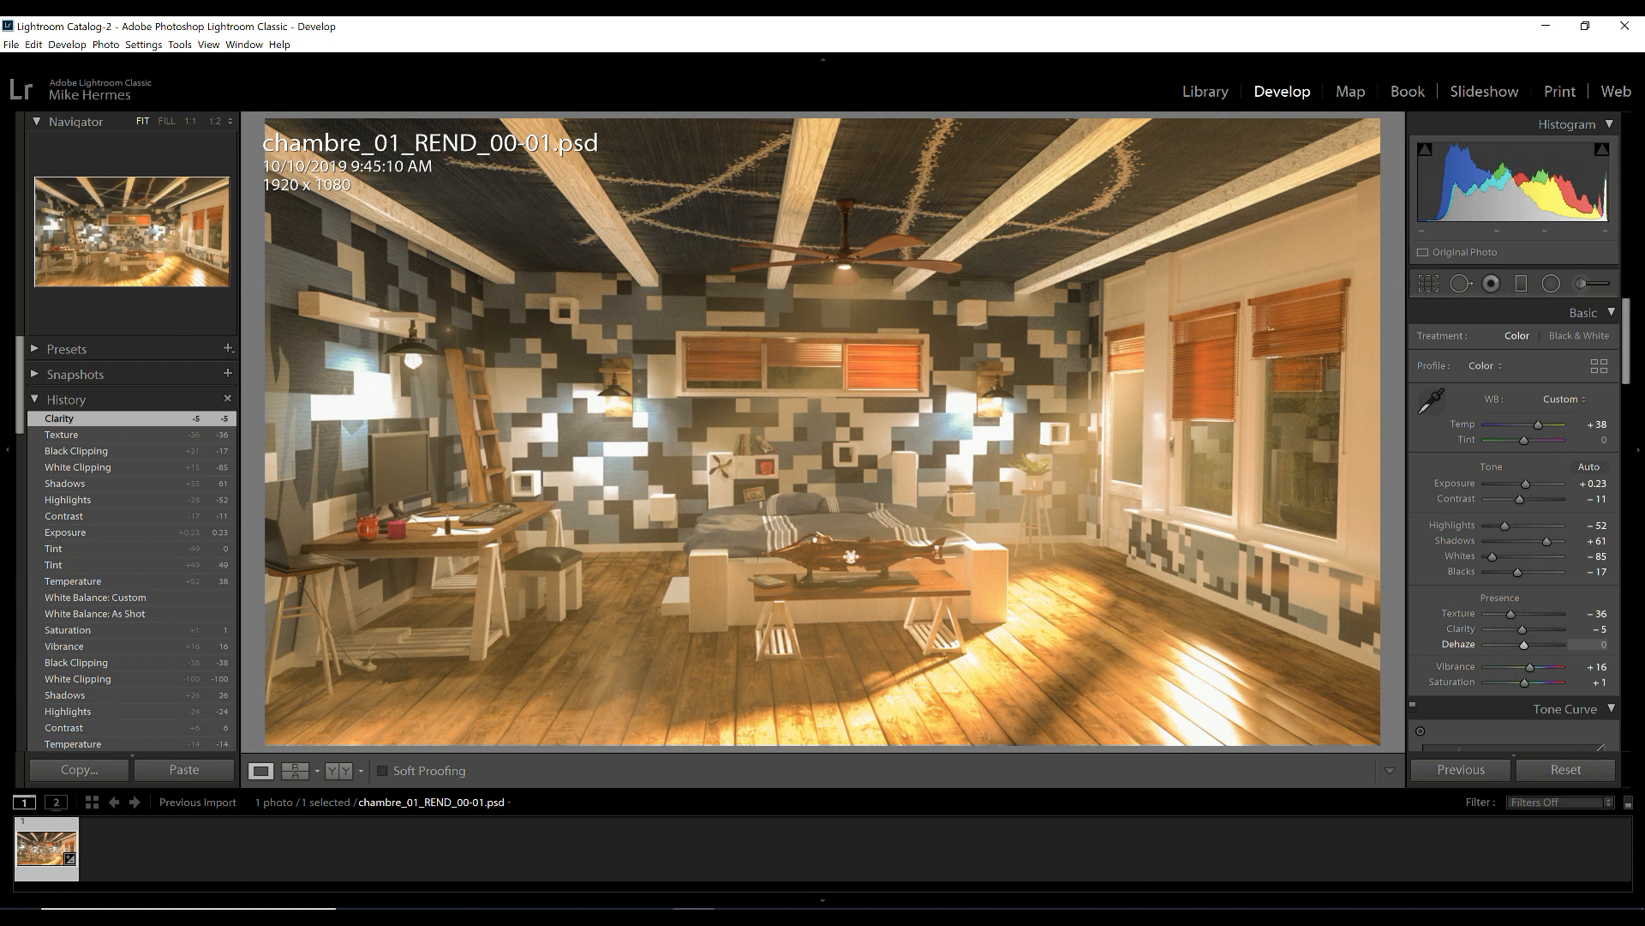
Try Dehaze at +36 and +100, and set it to -1
{"action": "type", "text": "100"}
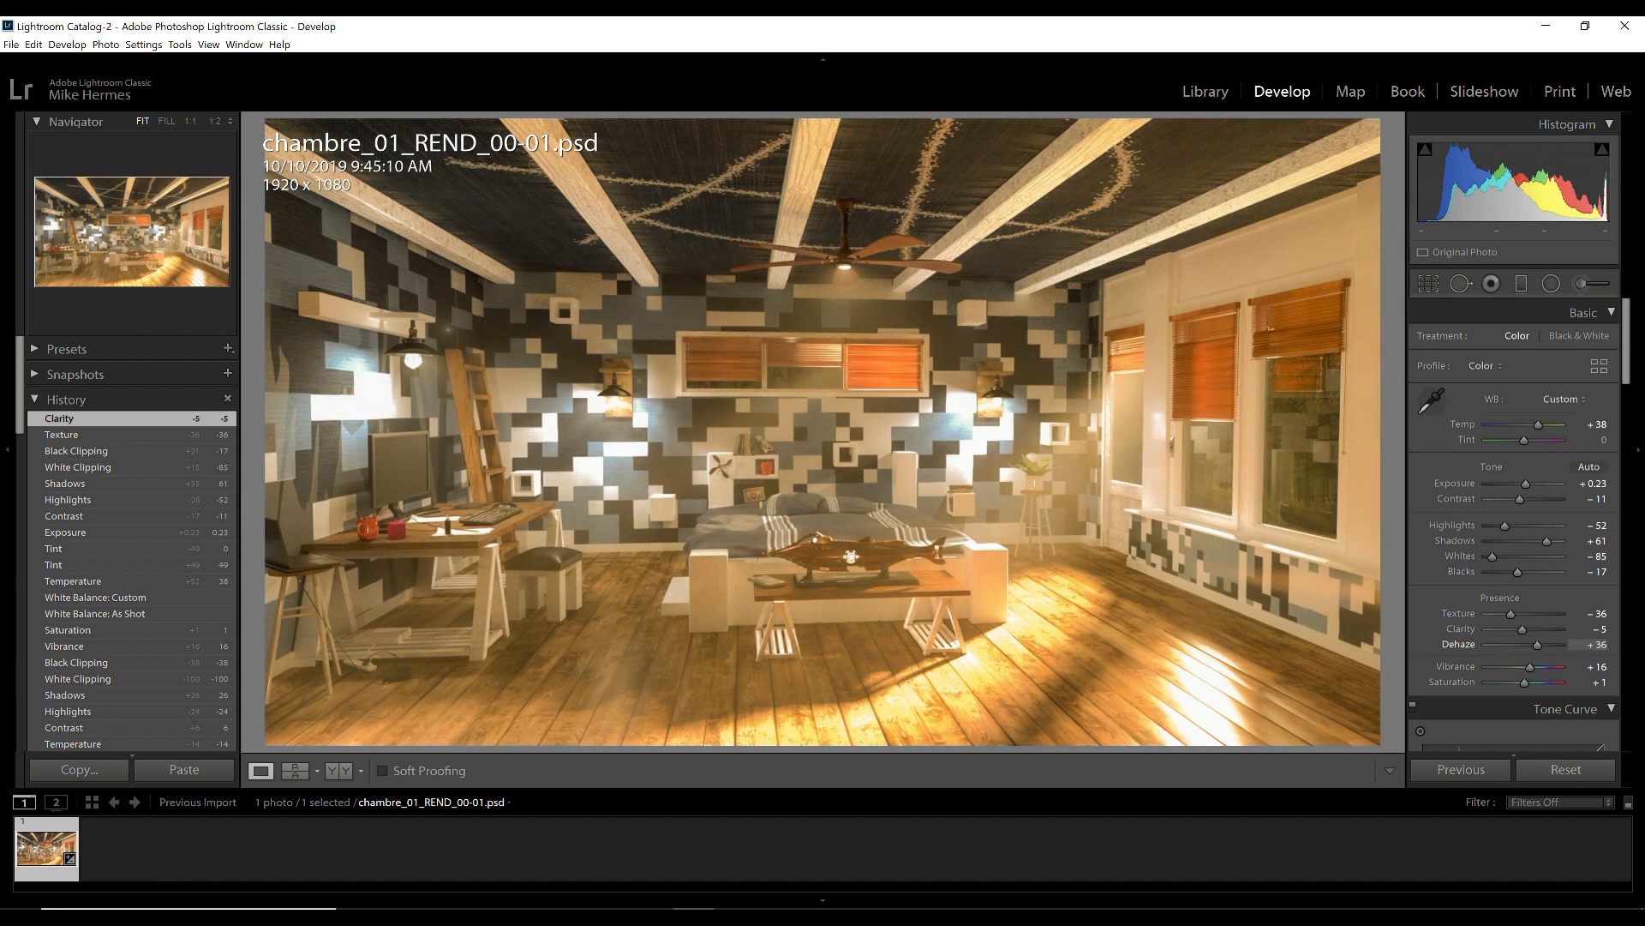
{"action": "key", "text": "Return"}
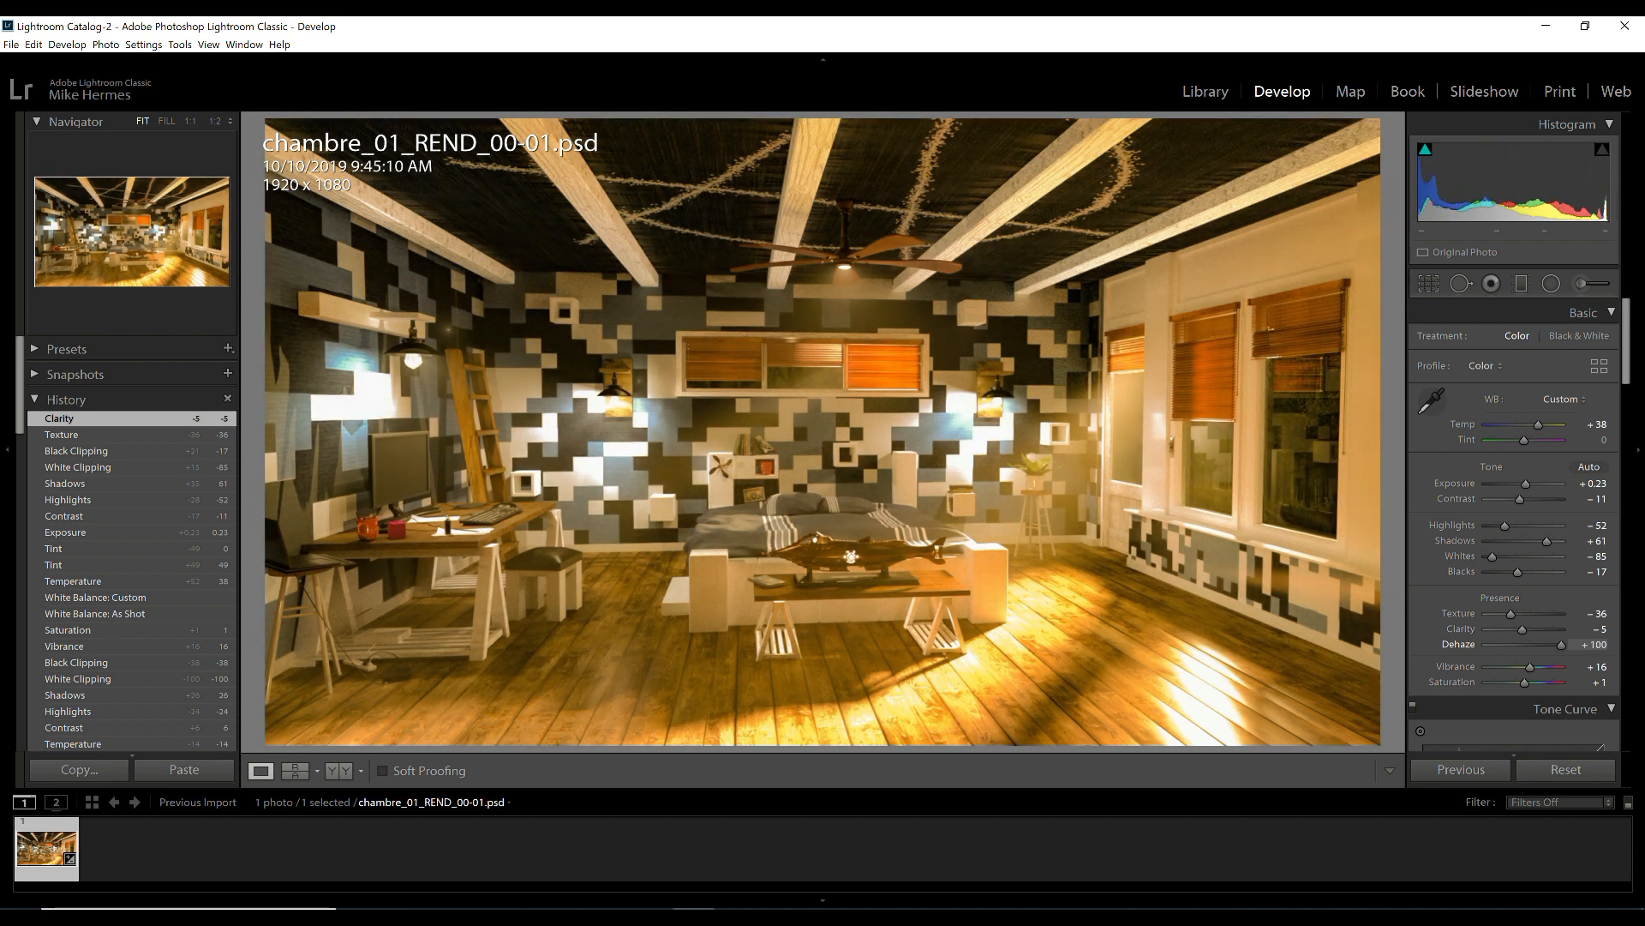
{"action": "left_click_drag", "start_coordinate": [1561, 644], "coordinate": [1524, 644]}
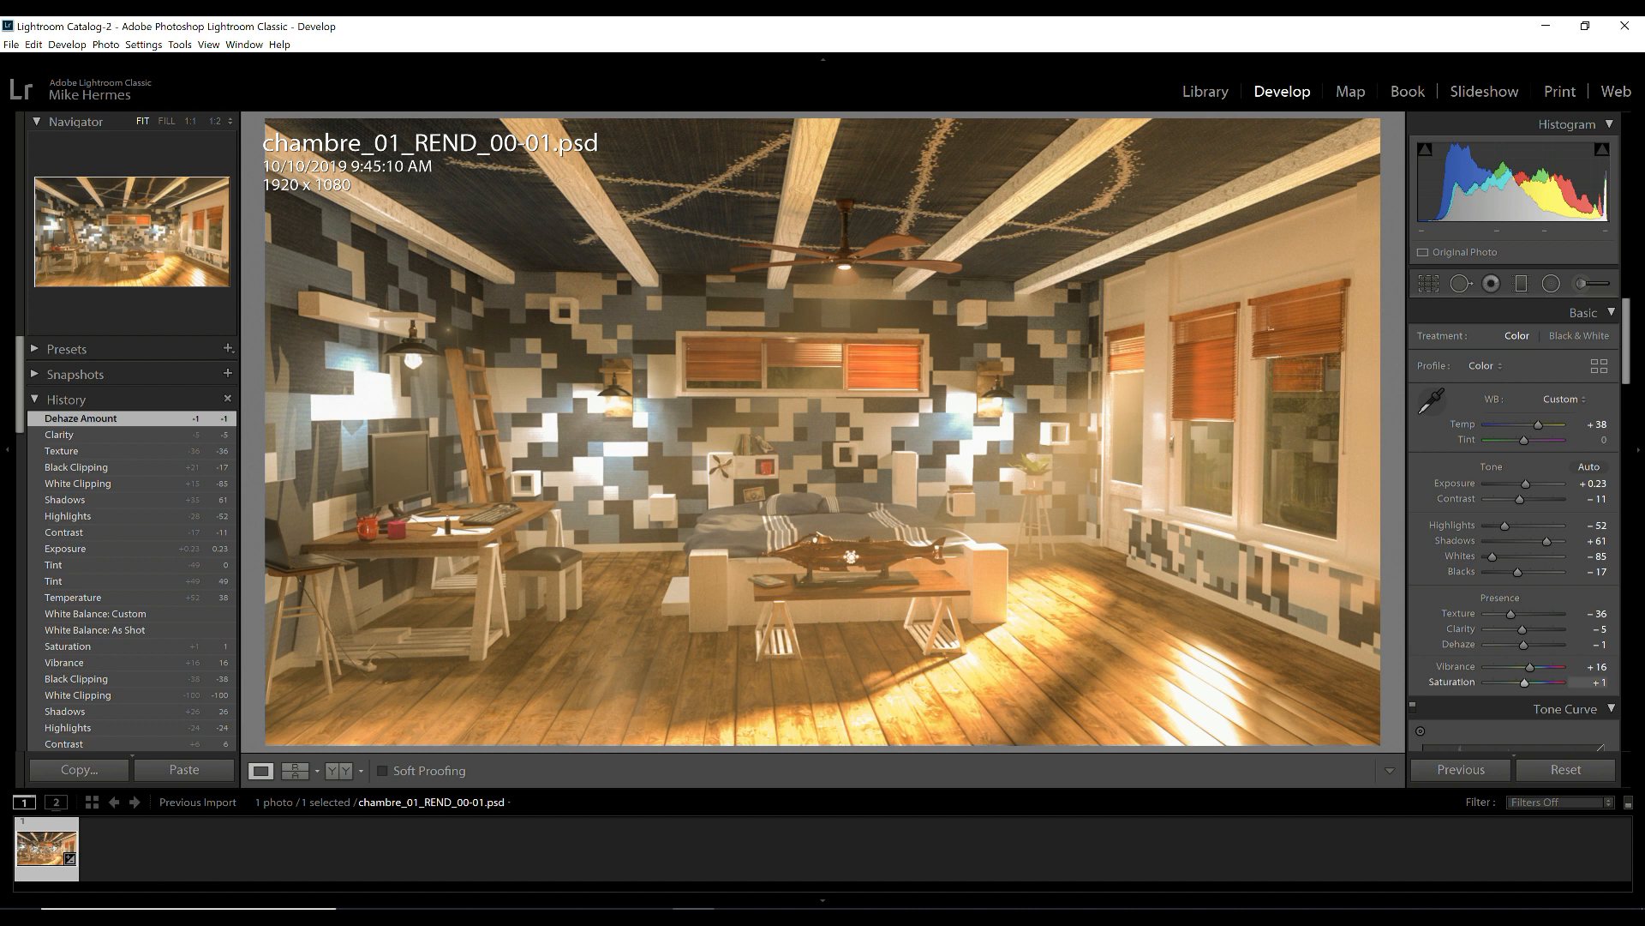
Try Saturation at -100, -52, +100, +23 and +9, and set it to -1
{"action": "type", "text": "-100"}
{"action": "key", "text": "Return"}
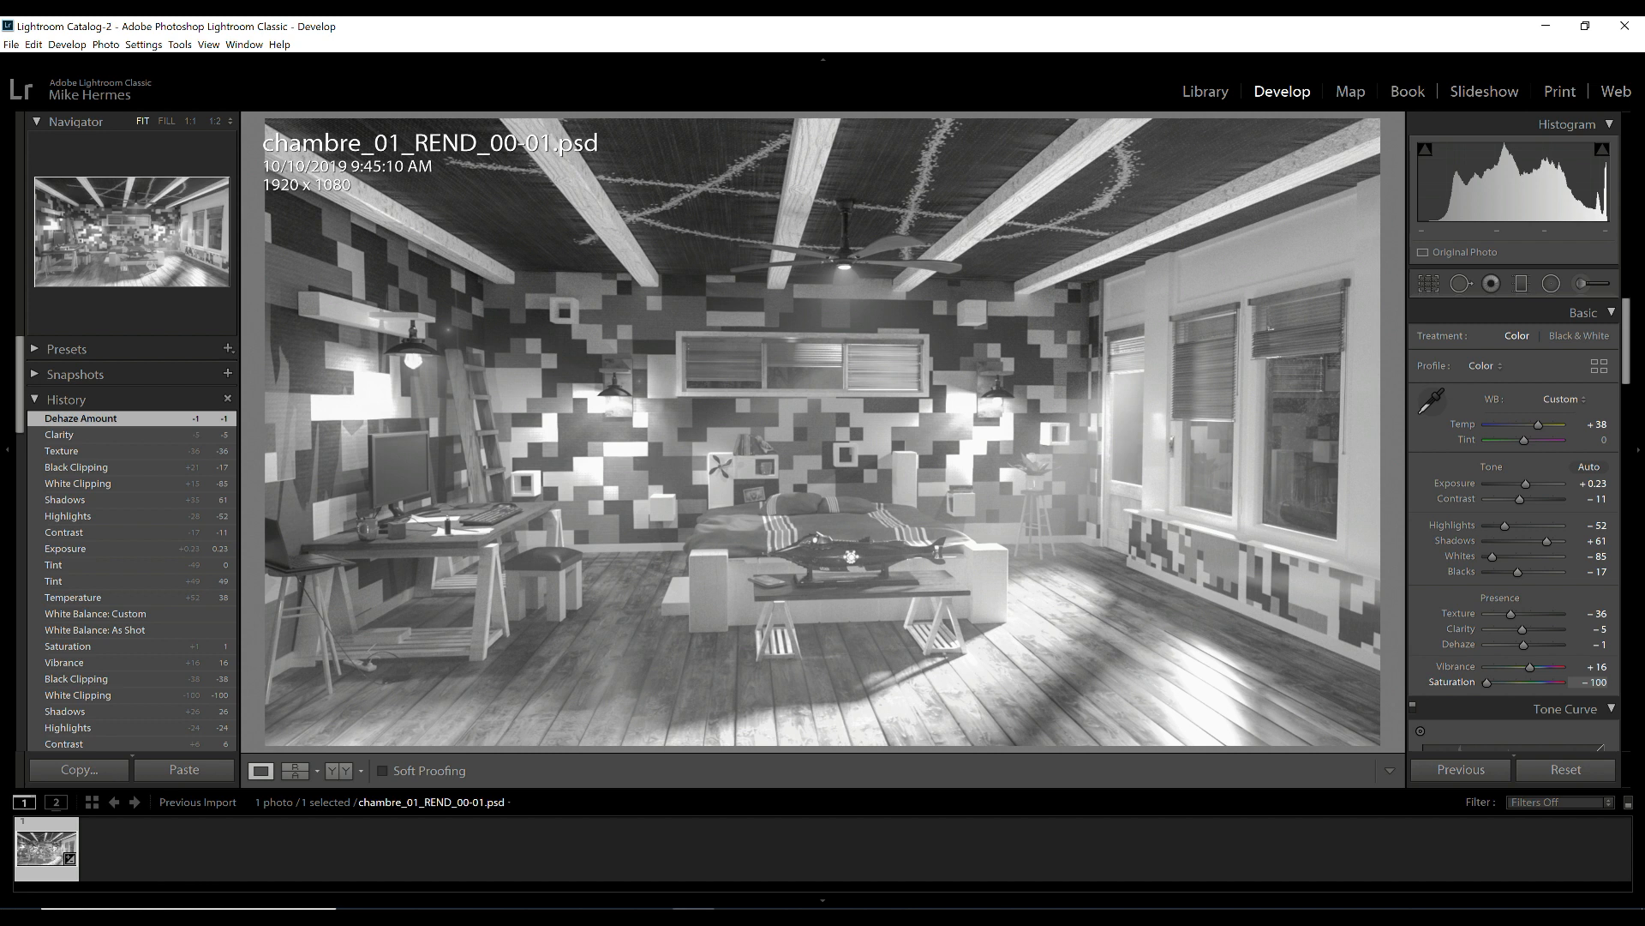
{"action": "type", "text": "-52"}
{"action": "key", "text": "Return"}
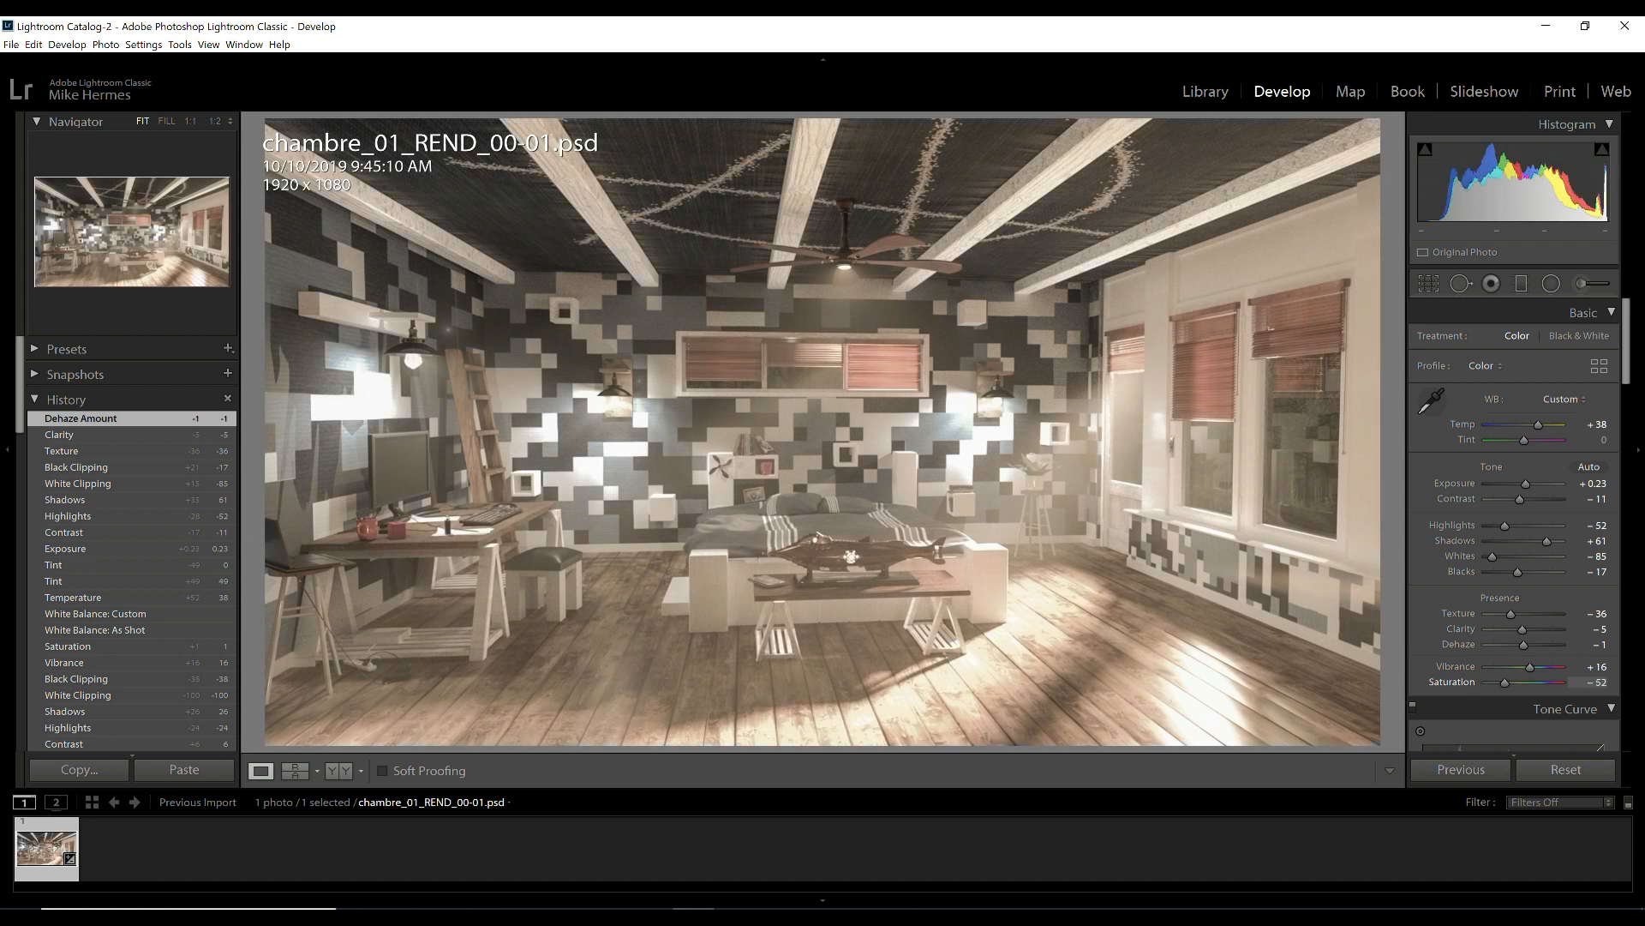
{"action": "type", "text": "100"}
{"action": "key", "text": "Return"}
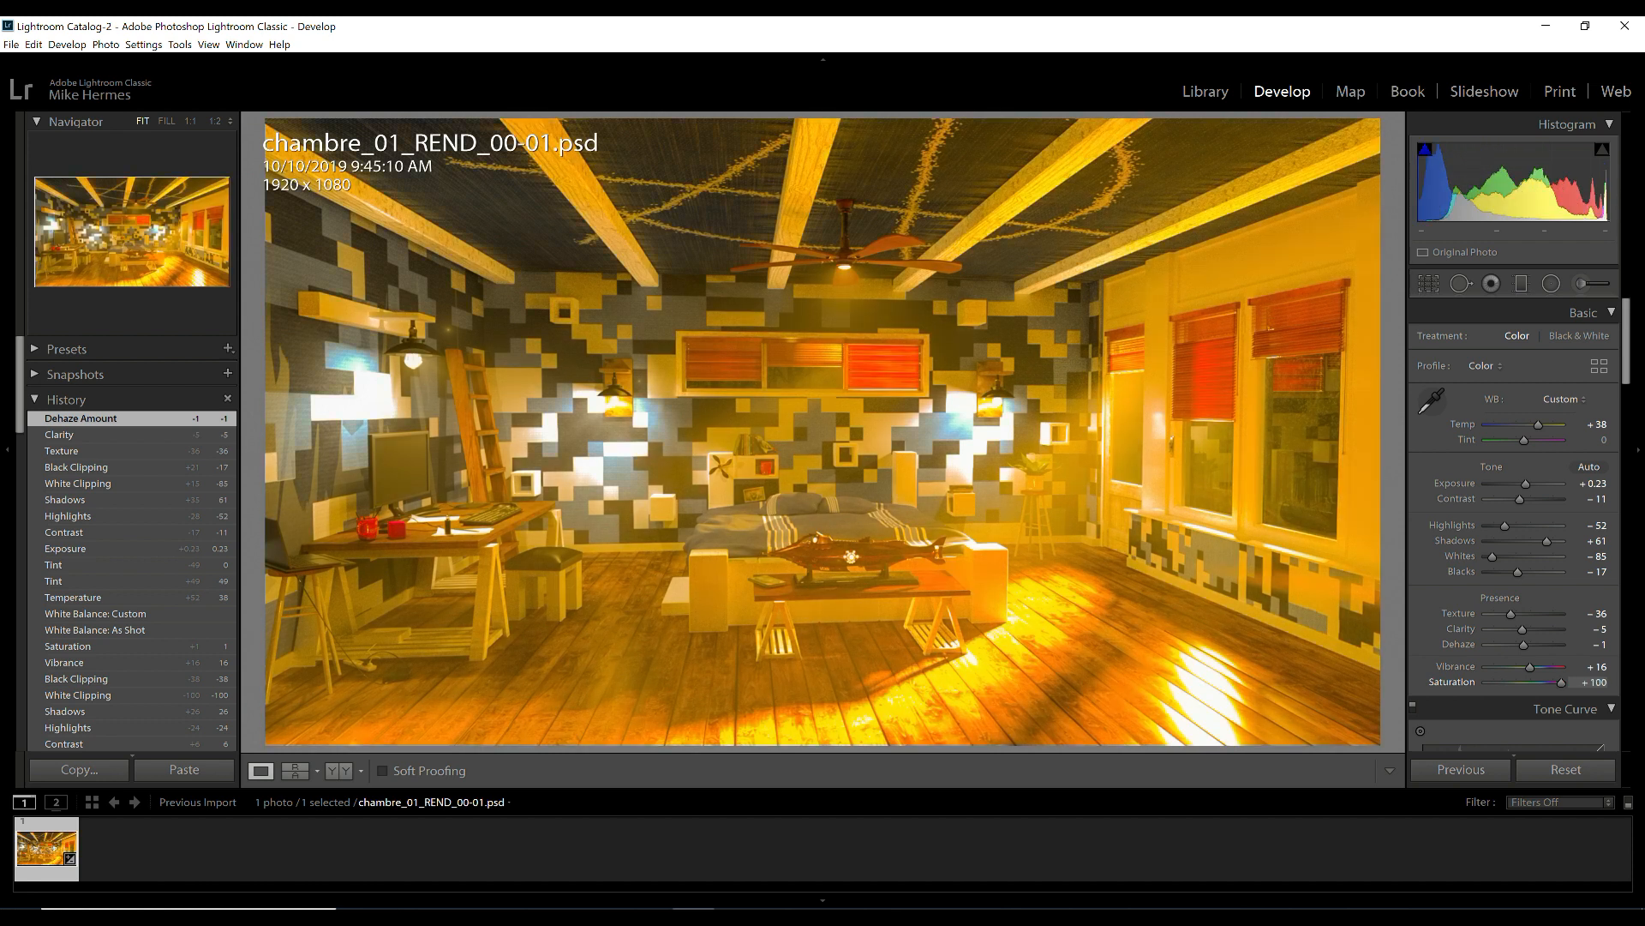
{"action": "type", "text": "-37"}
{"action": "key", "text": "Return"}
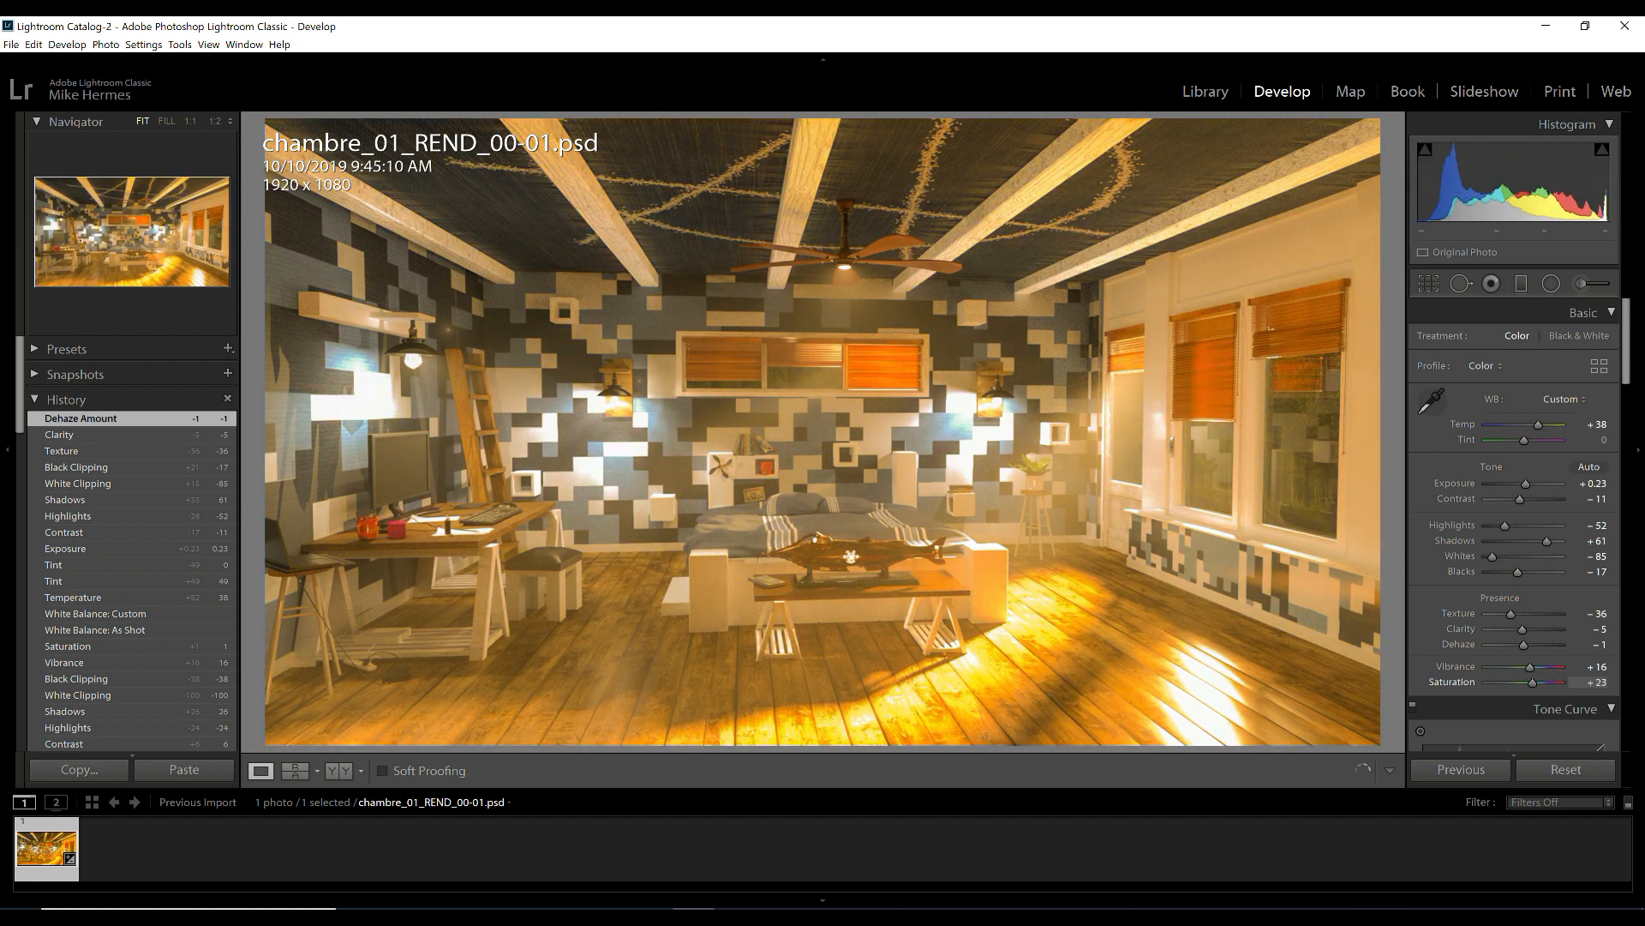
{"action": "type", "text": "9"}
{"action": "key", "text": "Return"}
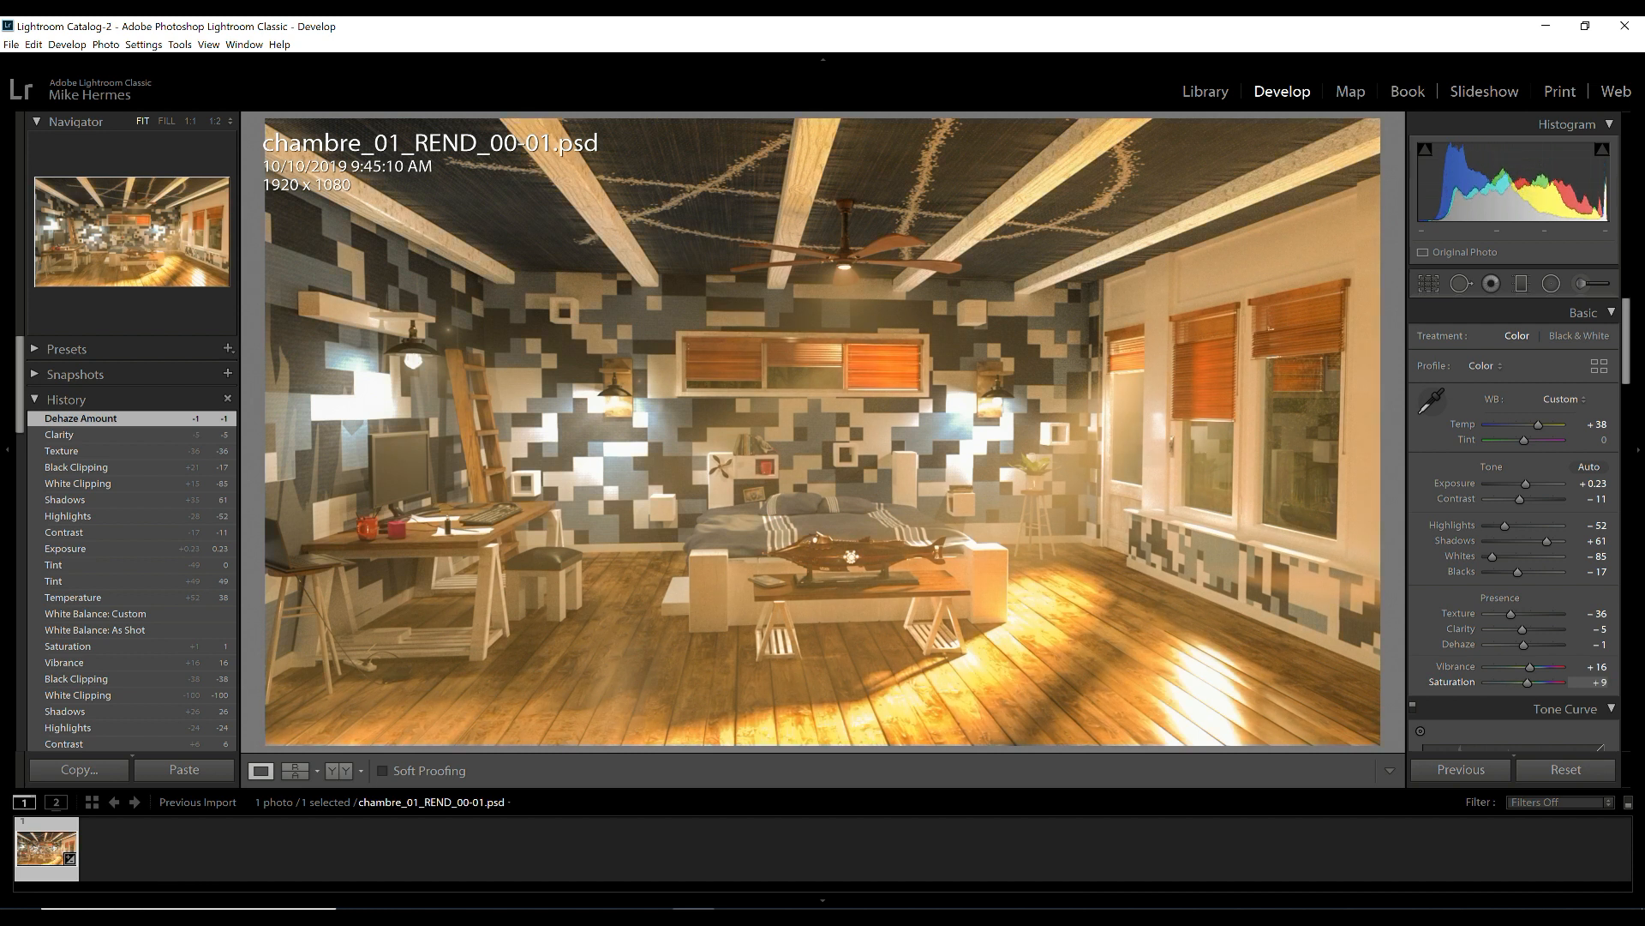
{"action": "type", "text": "-1"}
{"action": "key", "text": "Return"}
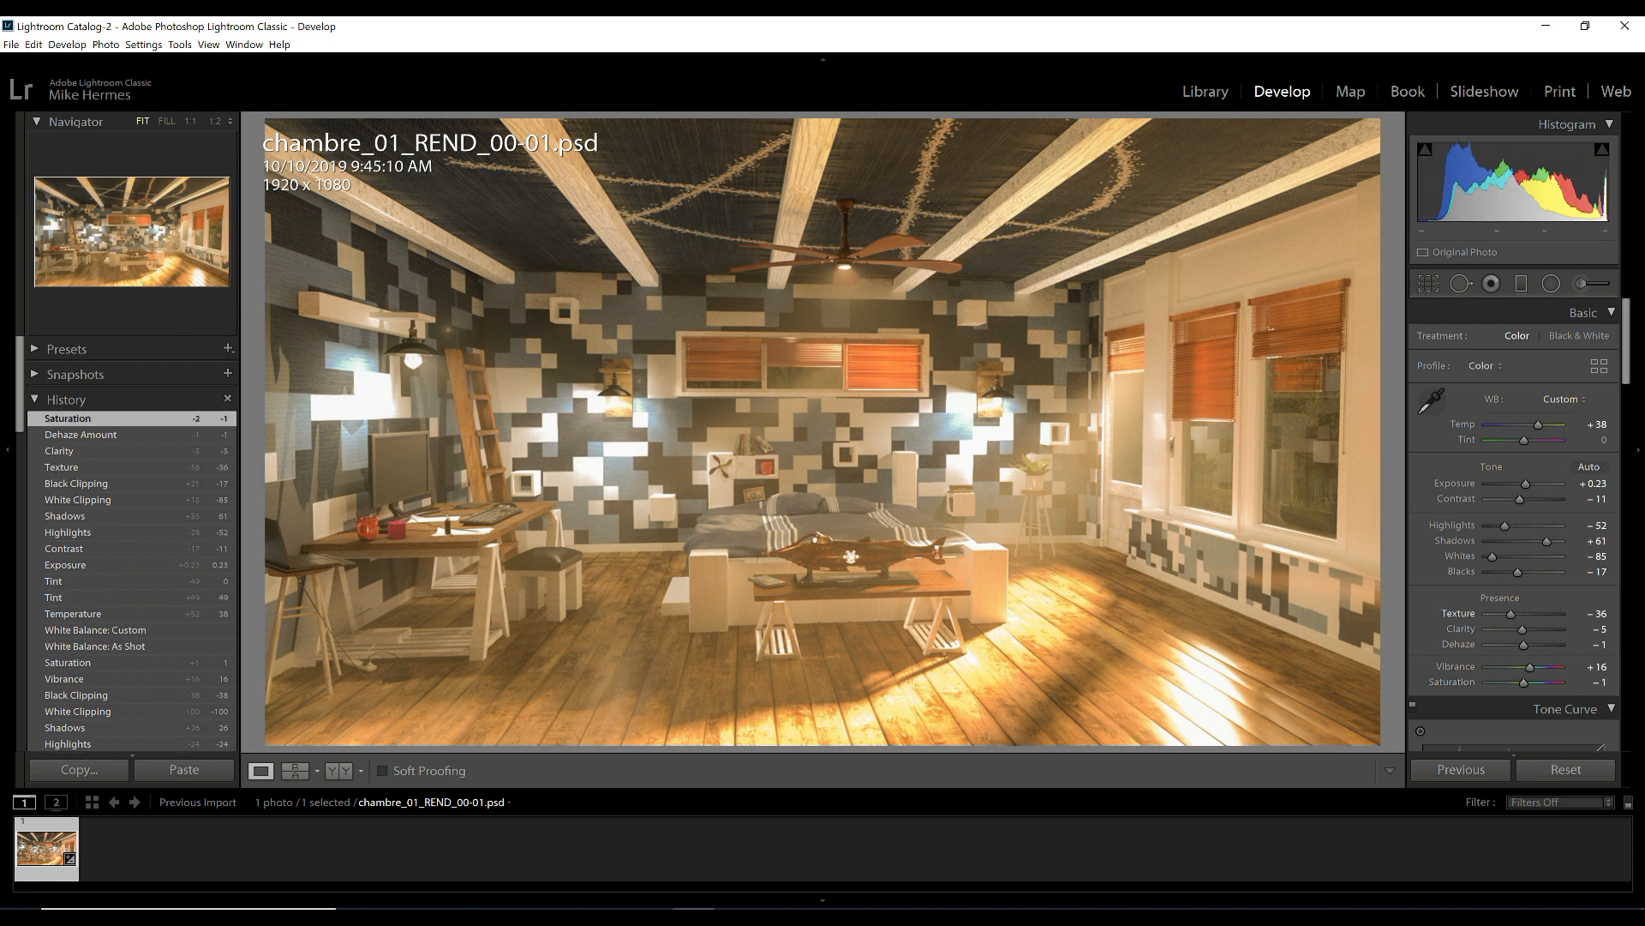
Try a Sharpening Amount of 22 in the Detail settings and set it to 12
{"action": "scroll", "coordinate": [1514, 524], "scroll_direction": "down", "scroll_amount": 5}
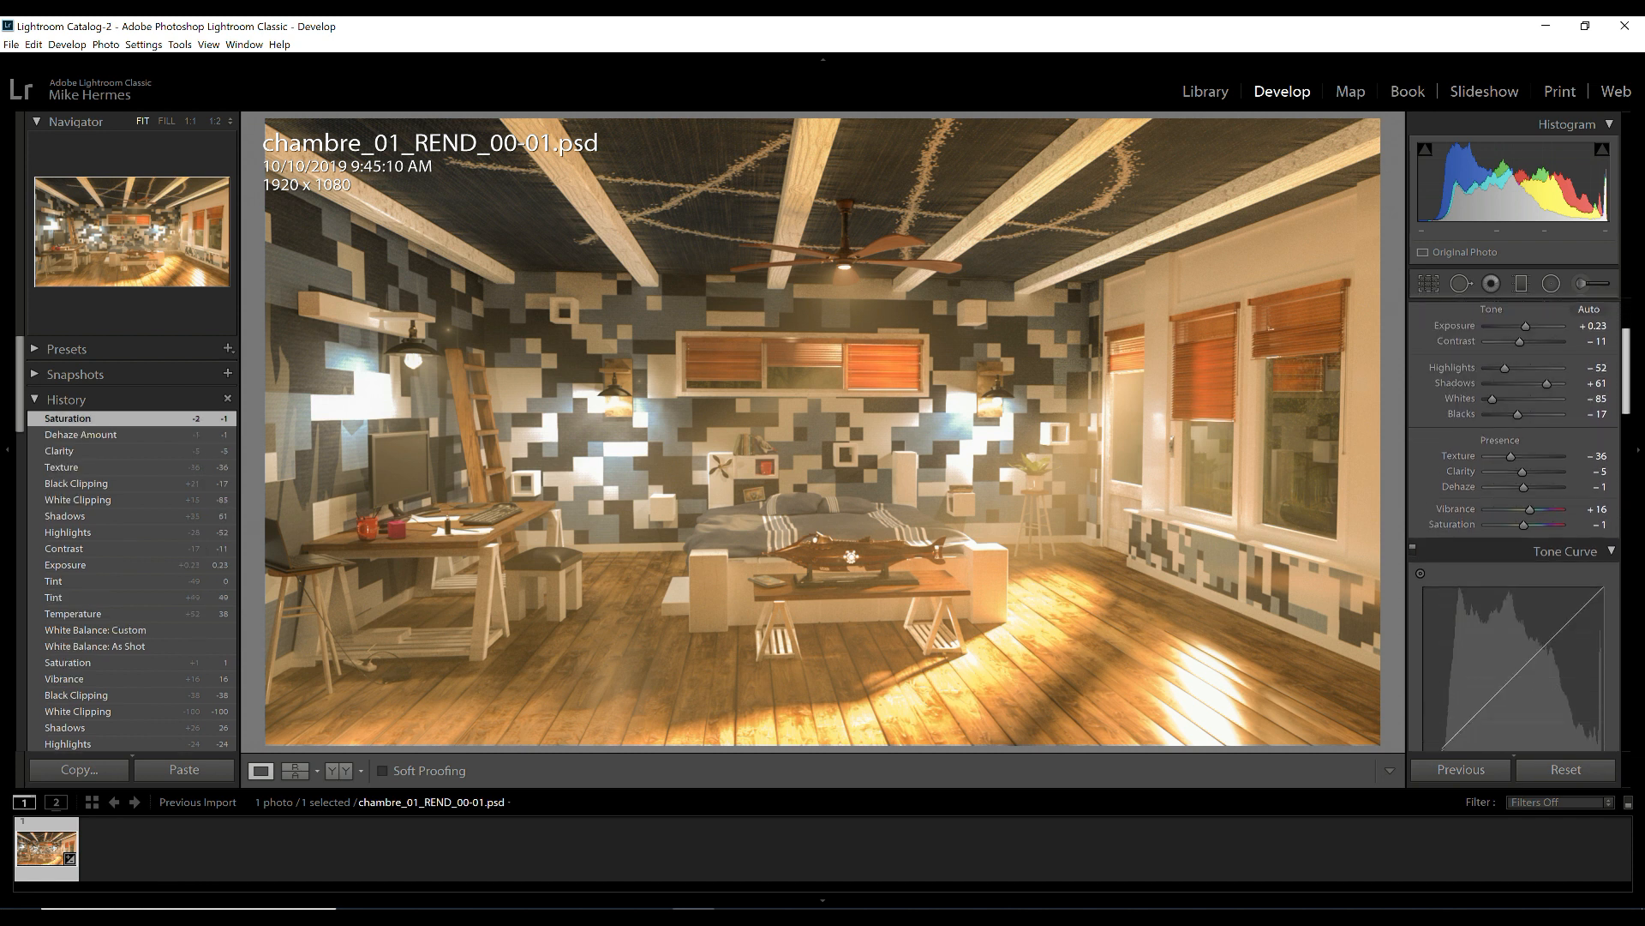
{"action": "scroll", "coordinate": [1515, 525], "scroll_direction": "down", "scroll_amount": 5}
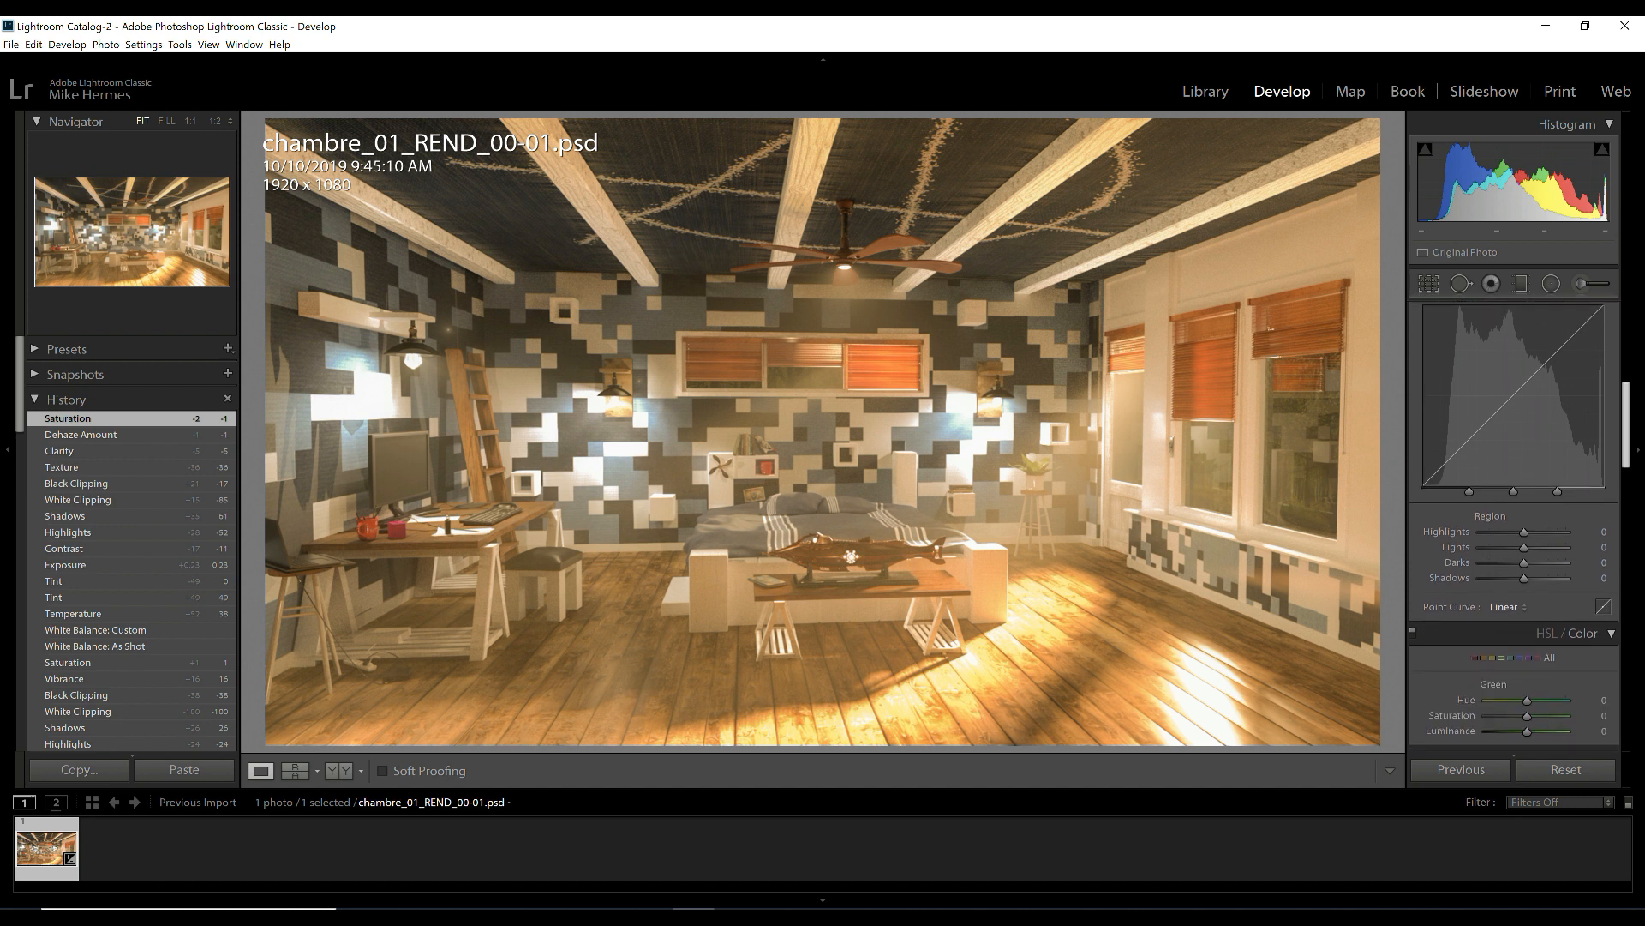
{"action": "scroll", "coordinate": [1514, 524], "scroll_direction": "down", "scroll_amount": 3}
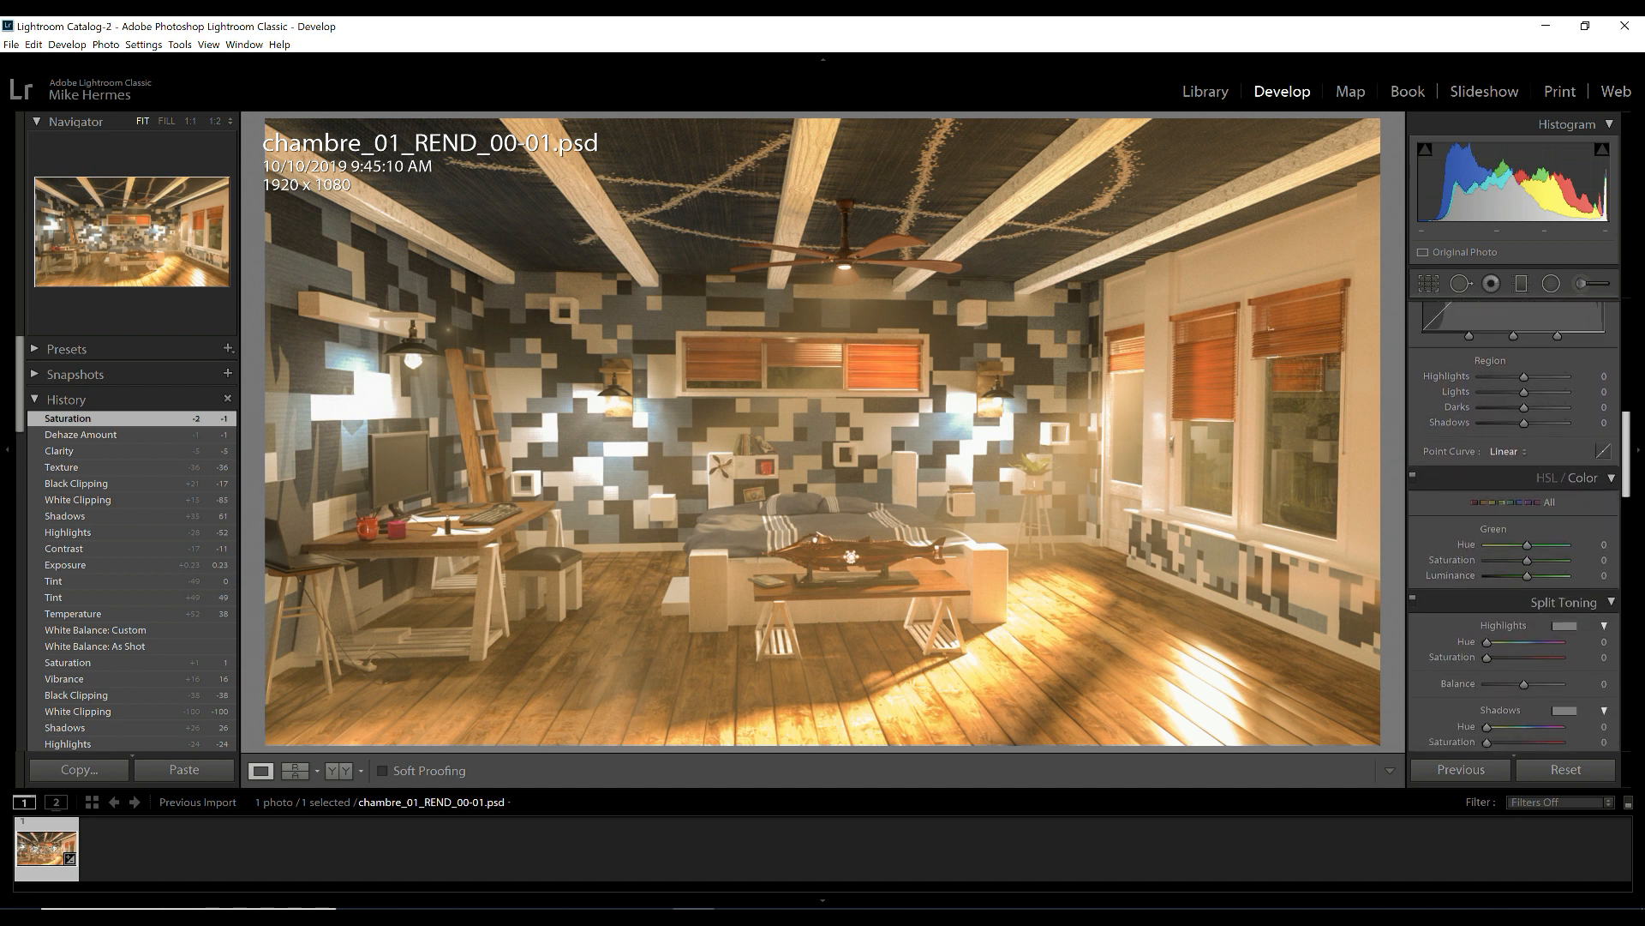
{"action": "scroll", "coordinate": [1514, 524], "scroll_direction": "down", "scroll_amount": 7}
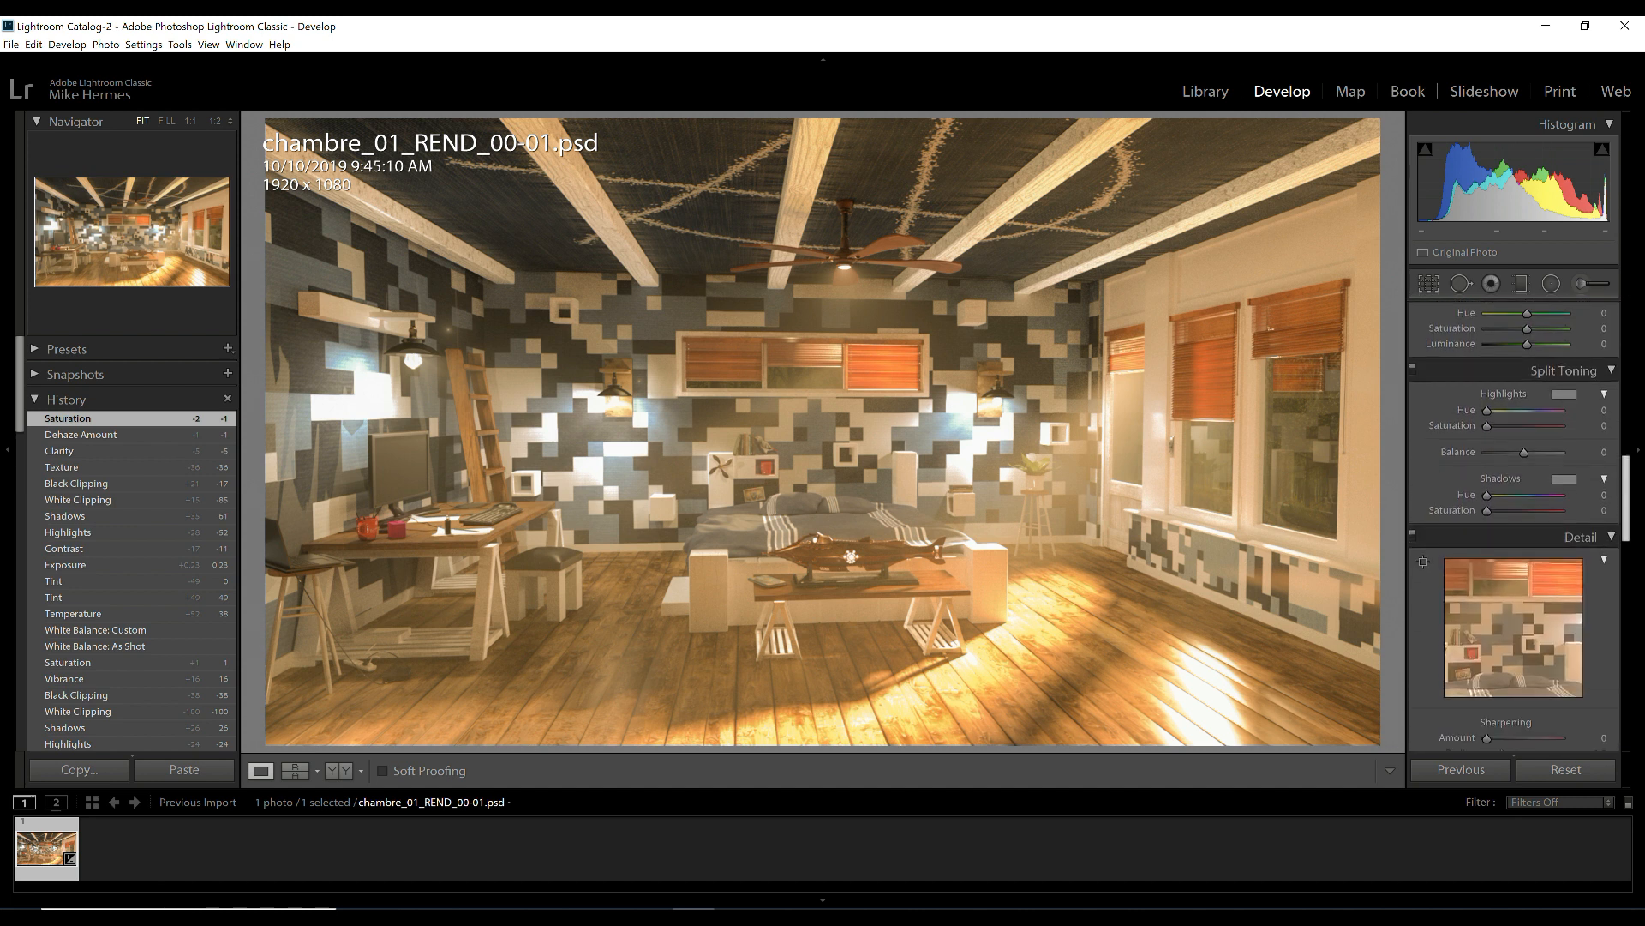
{"action": "scroll", "coordinate": [1514, 524], "scroll_direction": "down", "scroll_amount": 3}
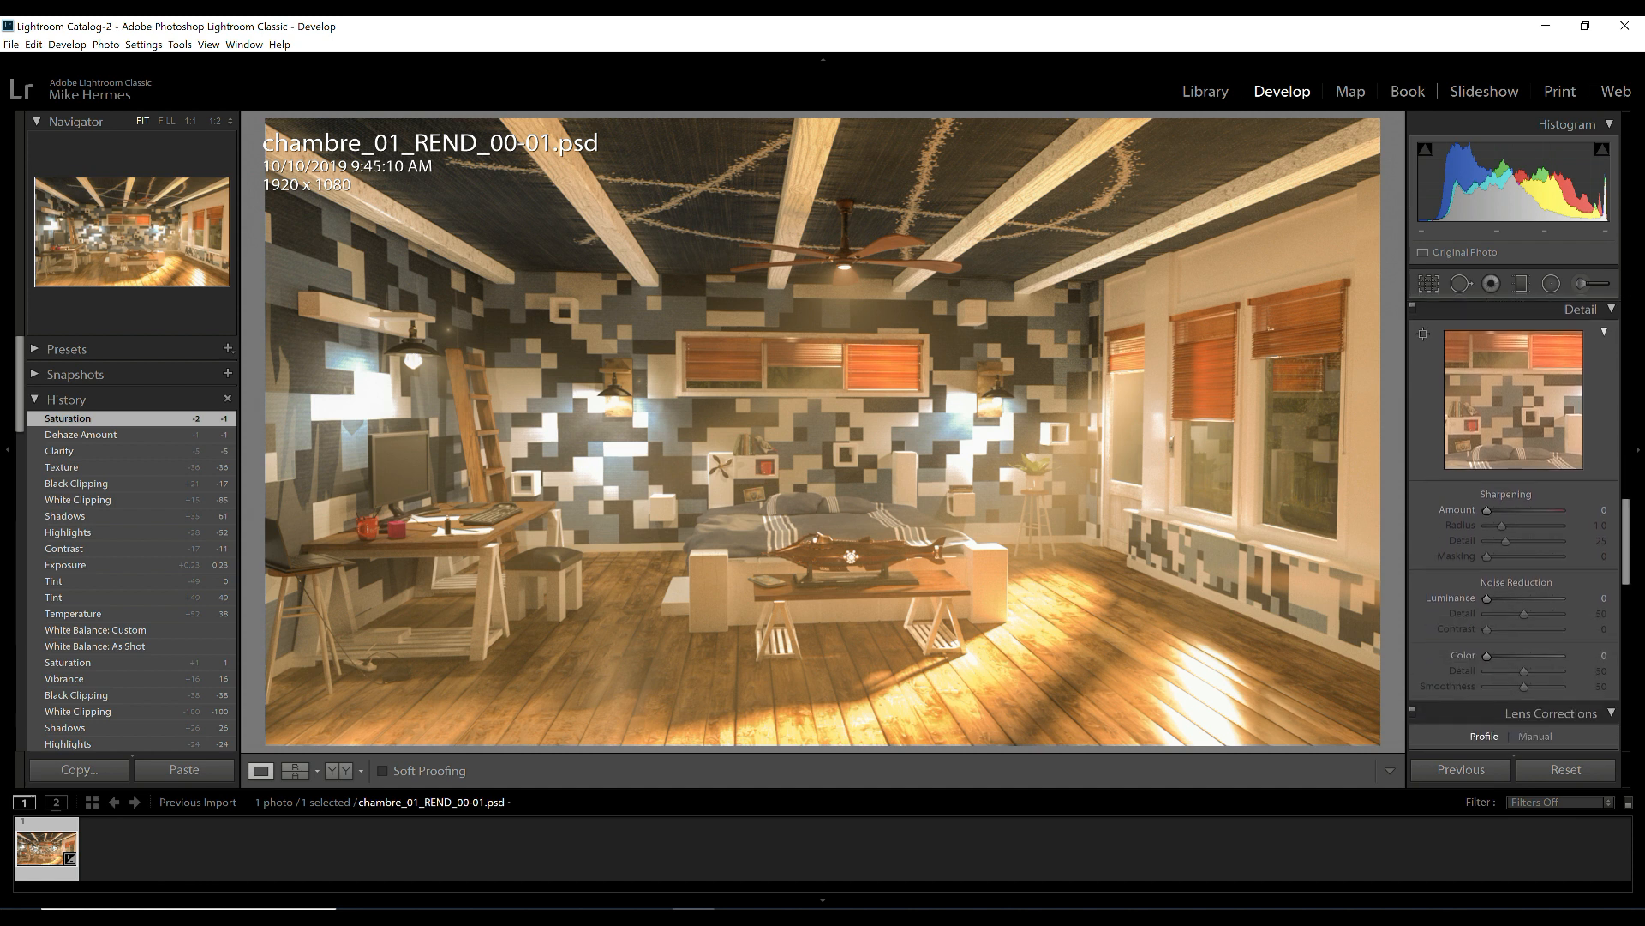
{"action": "left_click_drag", "start_coordinate": [1487, 509], "coordinate": [1270, 329]}
{"action": "key", "text": "ctrl+y"}
{"action": "key", "text": "ctrl+z"}
{"action": "type", "text": "22"}
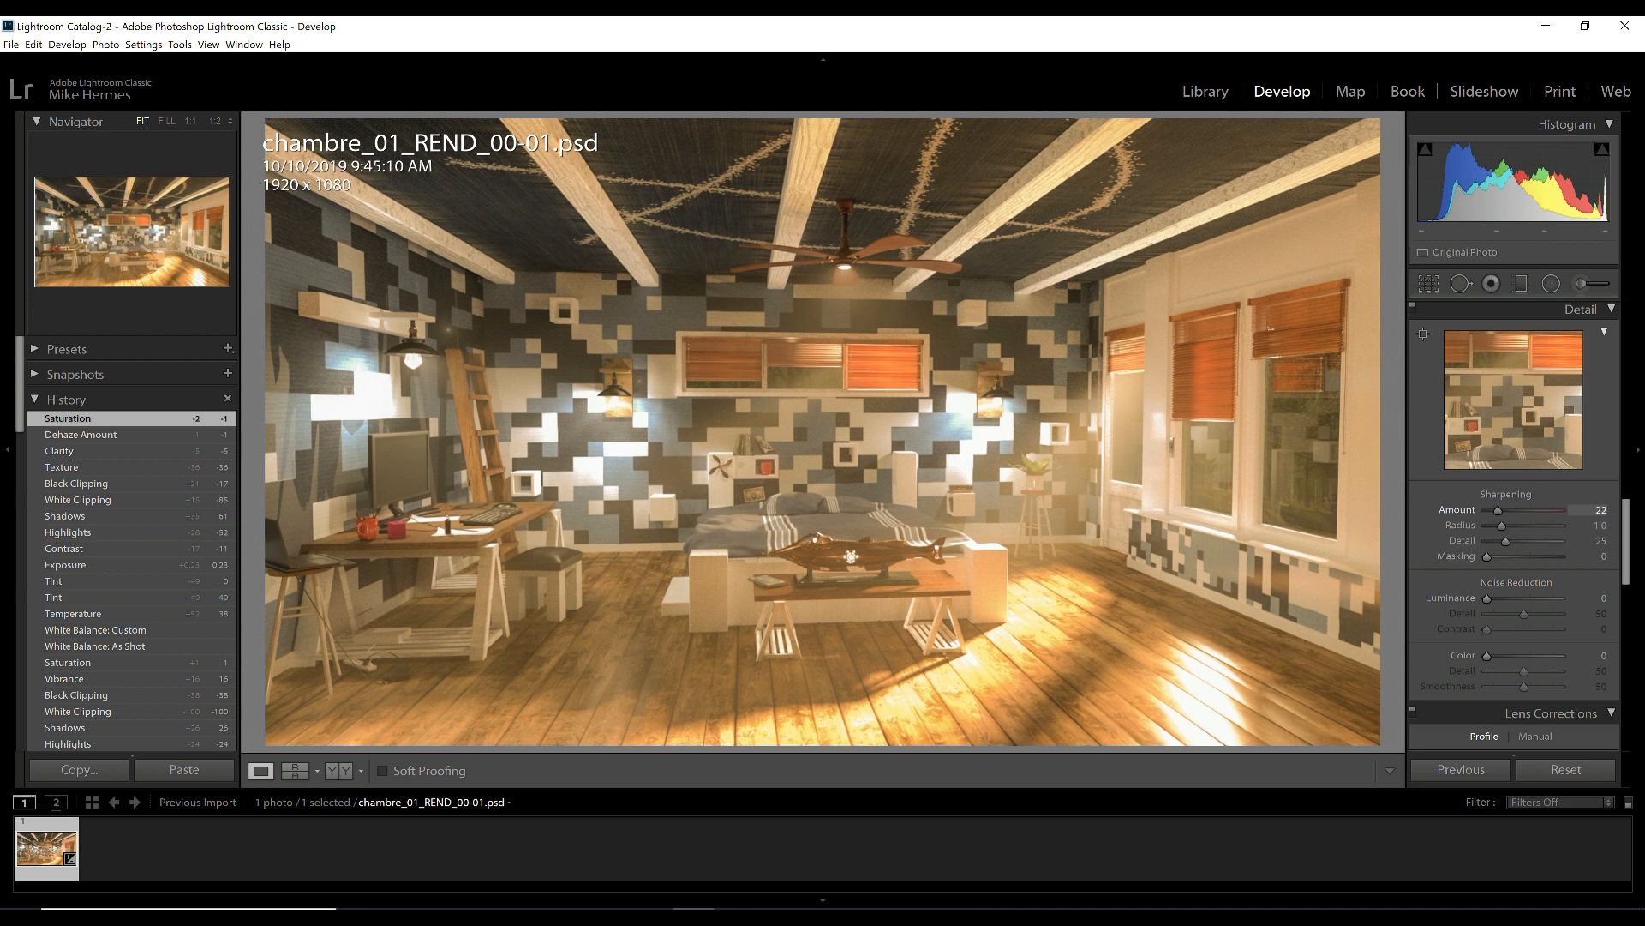
{"action": "key", "text": "Return"}
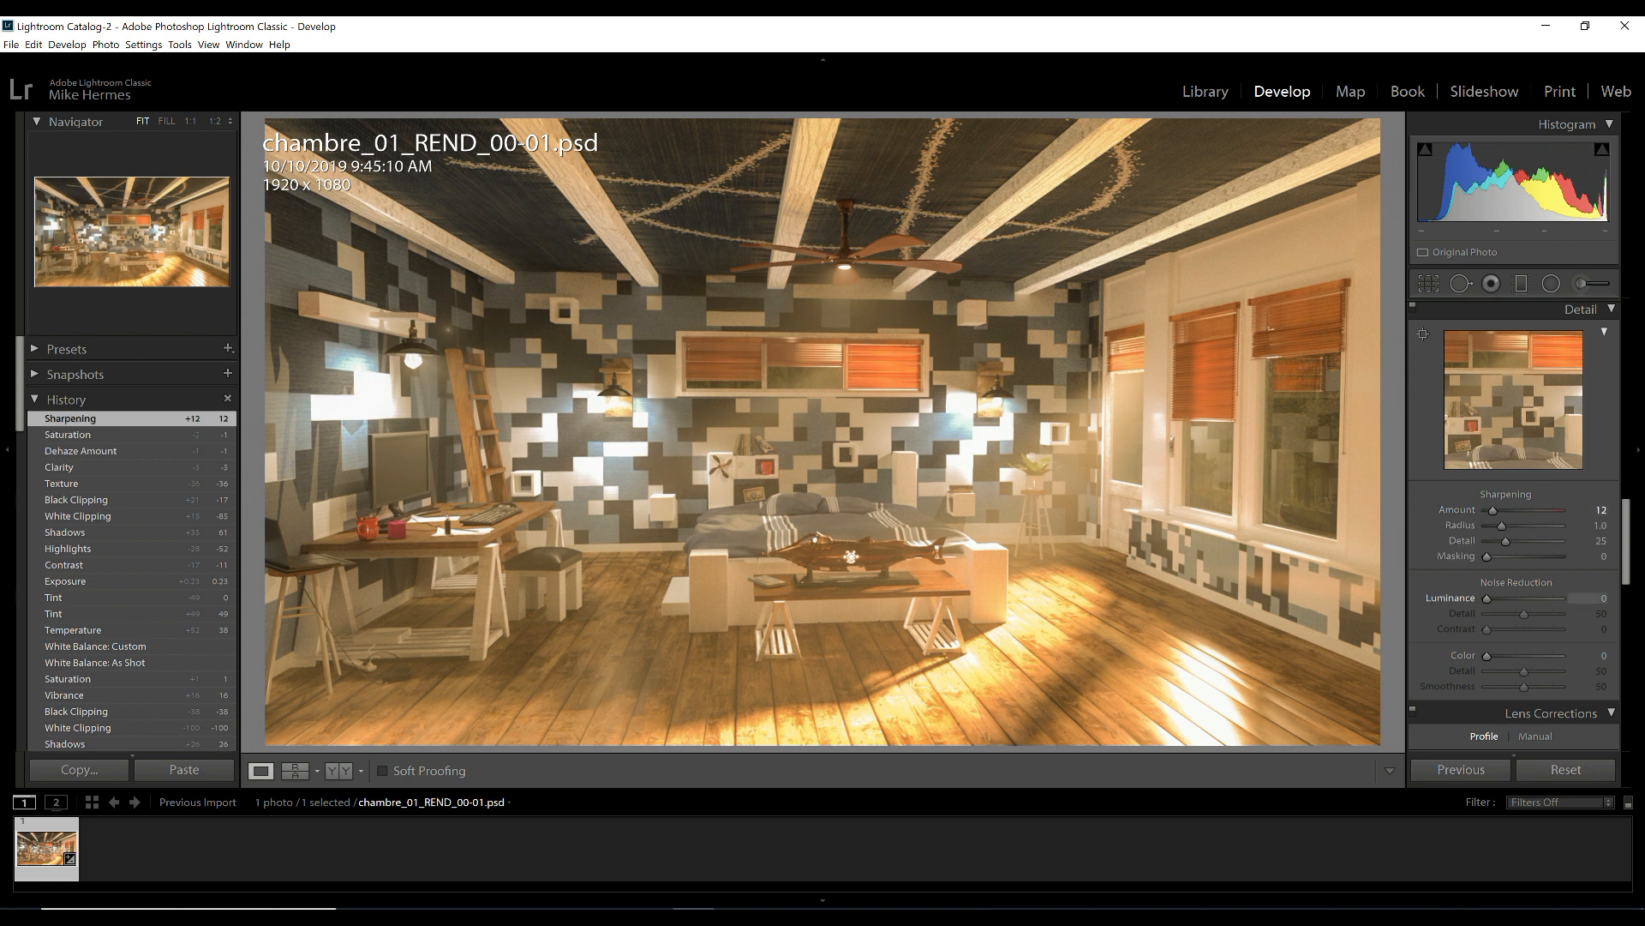
Try raising the Noise Reduction Luminance and return it to 0
{"action": "key", "text": "shift+Up"}
{"action": "key", "text": "shift+Up"}
{"action": "key", "text": "shift+Up"}
{"action": "key", "text": "shift+Up"}
{"action": "key", "text": "shift+Up"}
{"action": "key", "text": "shift+Up"}
{"action": "key", "text": "shift+Up"}
{"action": "key", "text": "shift+Up"}
{"action": "key", "text": "shift+Up"}
{"action": "key", "text": "shift+Up"}
{"action": "type", "text": "0"}
{"action": "key", "text": "Return"}
Try Noise Reduction Luminance at 100 and bring it down to 71
{"action": "left_click", "coordinate": [1587, 597]}
{"action": "type", "text": "100"}
{"action": "key", "text": "Down"}
{"action": "key", "text": "Down"}
{"action": "key", "text": "Down"}
{"action": "key", "text": "Down"}
{"action": "key", "text": "Down"}
{"action": "key", "text": "Down"}
{"action": "key", "text": "Down"}
{"action": "key", "text": "Down"}
{"action": "key", "text": "Down"}
{"action": "key", "text": "Down"}
{"action": "key", "text": "Down"}
{"action": "key", "text": "Down"}
{"action": "key", "text": "Down"}
{"action": "key", "text": "Down"}
{"action": "key", "text": "Down"}
{"action": "key", "text": "Down"}
{"action": "key", "text": "Down"}
{"action": "key", "text": "Down"}
{"action": "key", "text": "Down"}
{"action": "key", "text": "Down"}
Set the Detail value of the luminance noise reduction to 31
{"action": "key", "text": "Tab"}
{"action": "key", "text": "Down"}
{"action": "key", "text": "Down"}
{"action": "key", "text": "Down"}
{"action": "key", "text": "Down"}
{"action": "key", "text": "Down"}
{"action": "key", "text": "Down"}
{"action": "key", "text": "Down"}
{"action": "key", "text": "Down"}
{"action": "key", "text": "Down"}
{"action": "key", "text": "Down"}
{"action": "key", "text": "Down"}
{"action": "key", "text": "Down"}
{"action": "key", "text": "Down"}
{"action": "key", "text": "Down"}
{"action": "key", "text": "Down"}
{"action": "key", "text": "Down"}
{"action": "key", "text": "Down"}
{"action": "key", "text": "Down"}
{"action": "key", "text": "Down"}
{"action": "key", "text": "Down"}
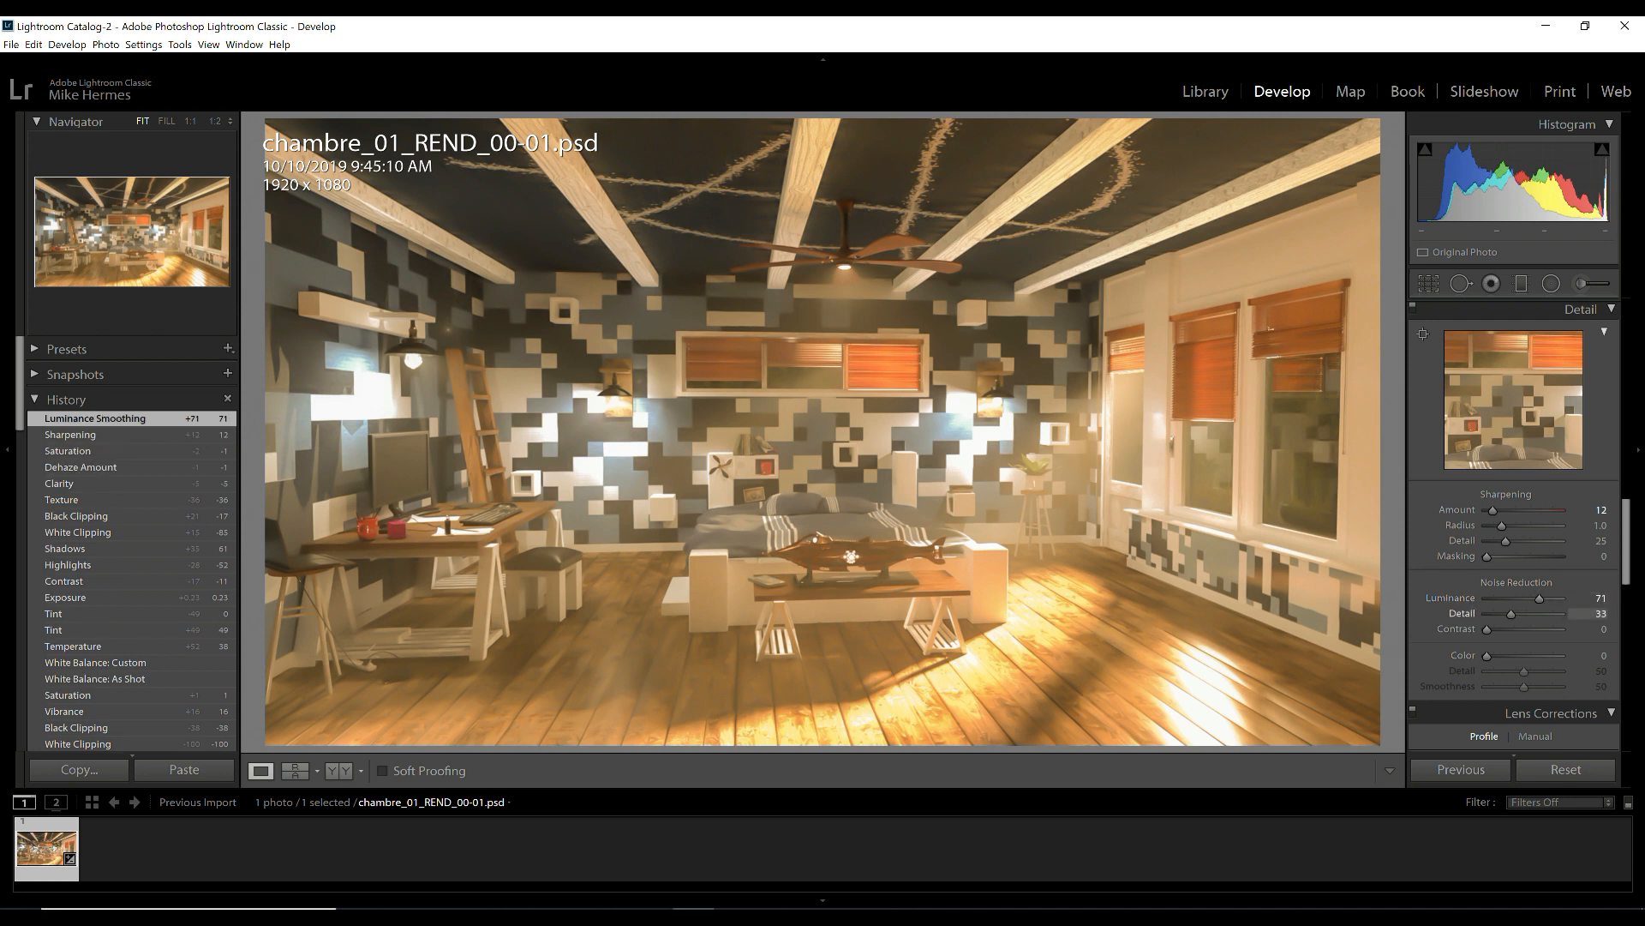
{"action": "key", "text": "Up"}
{"action": "key", "text": "Up"}
{"action": "key", "text": "Up"}
{"action": "key", "text": "Up"}
{"action": "key", "text": "Up"}
{"action": "key", "text": "Up"}
{"action": "key", "text": "Up"}
{"action": "key", "text": "Return"}
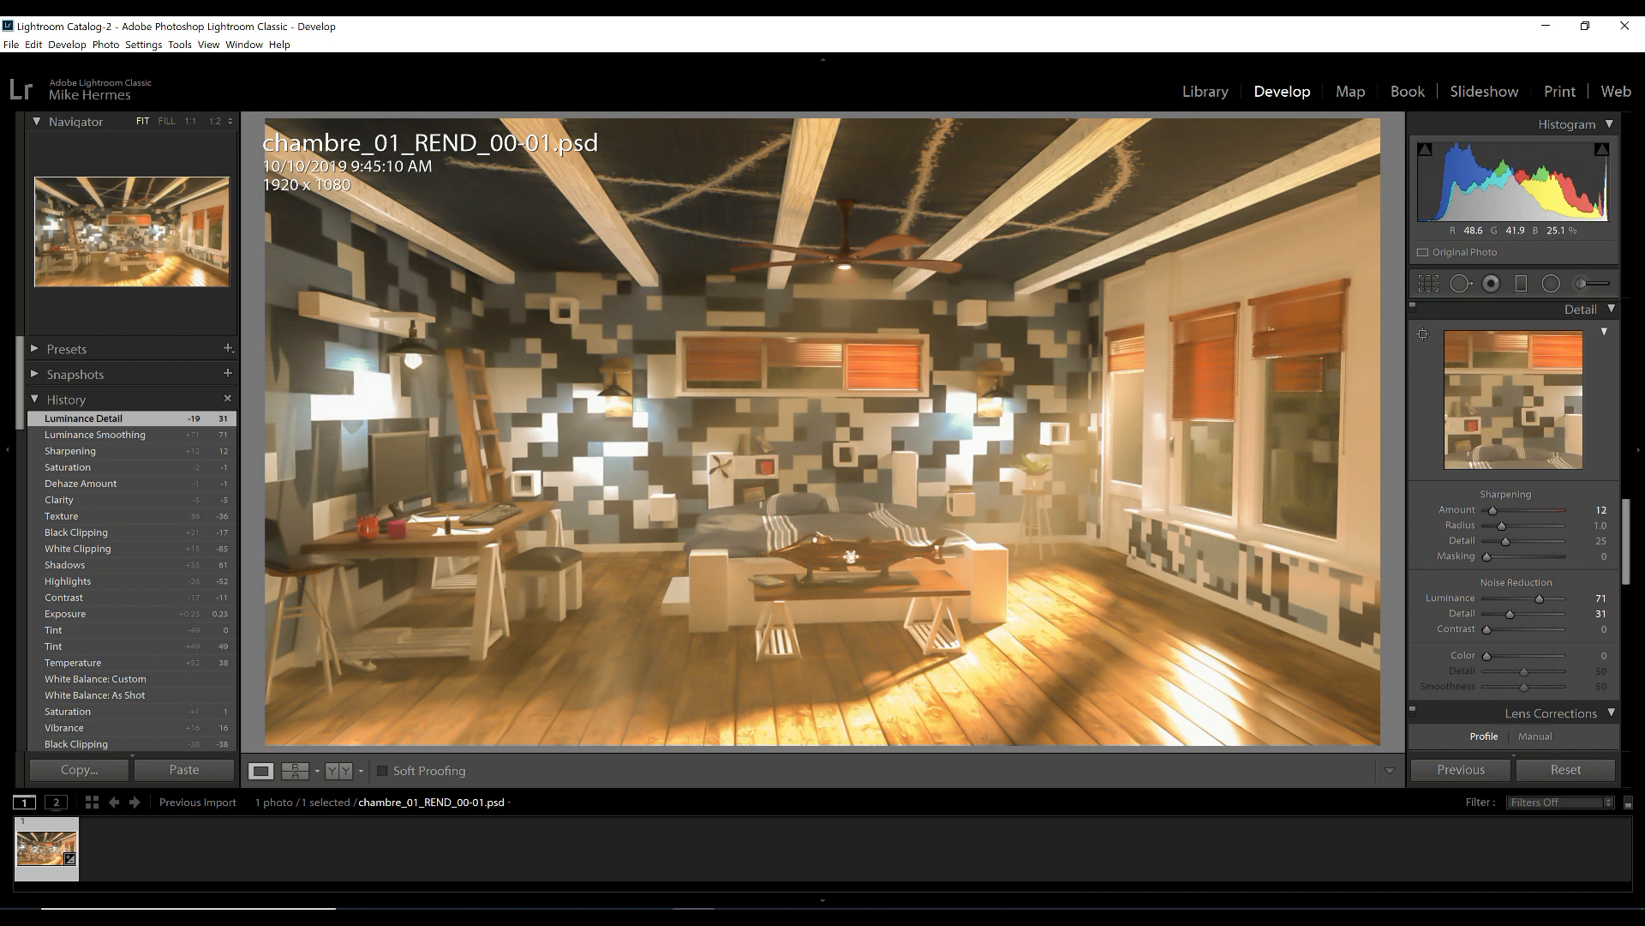
Compare the original and the graded photo side by side in a before/after view
{"action": "left_click", "coordinate": [340, 771]}
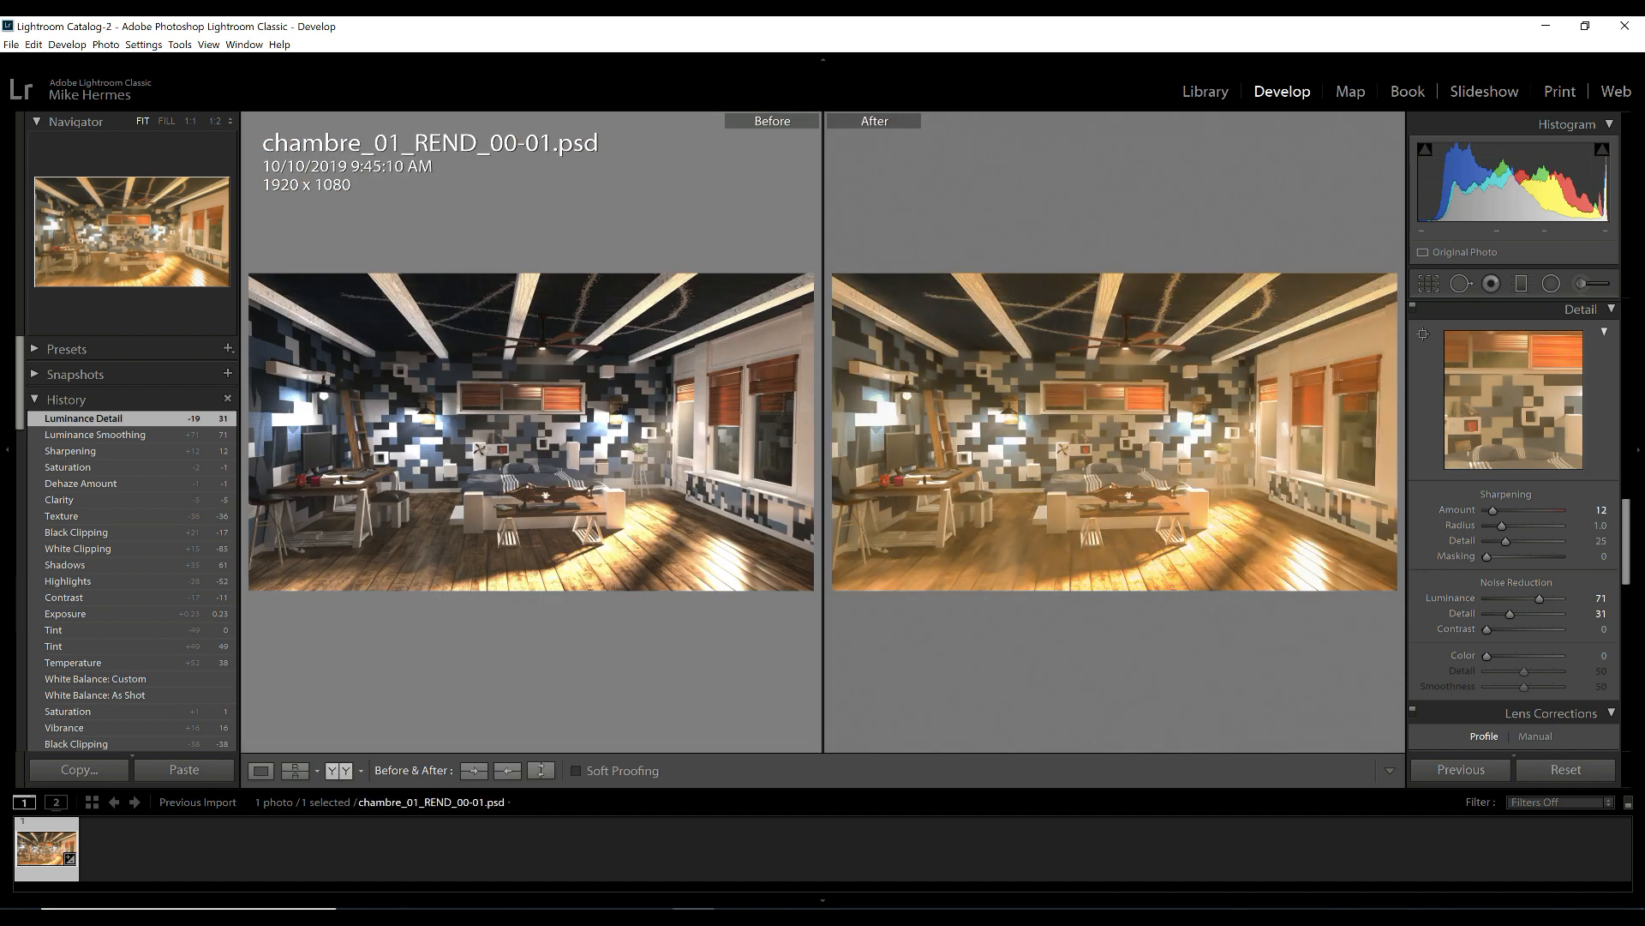